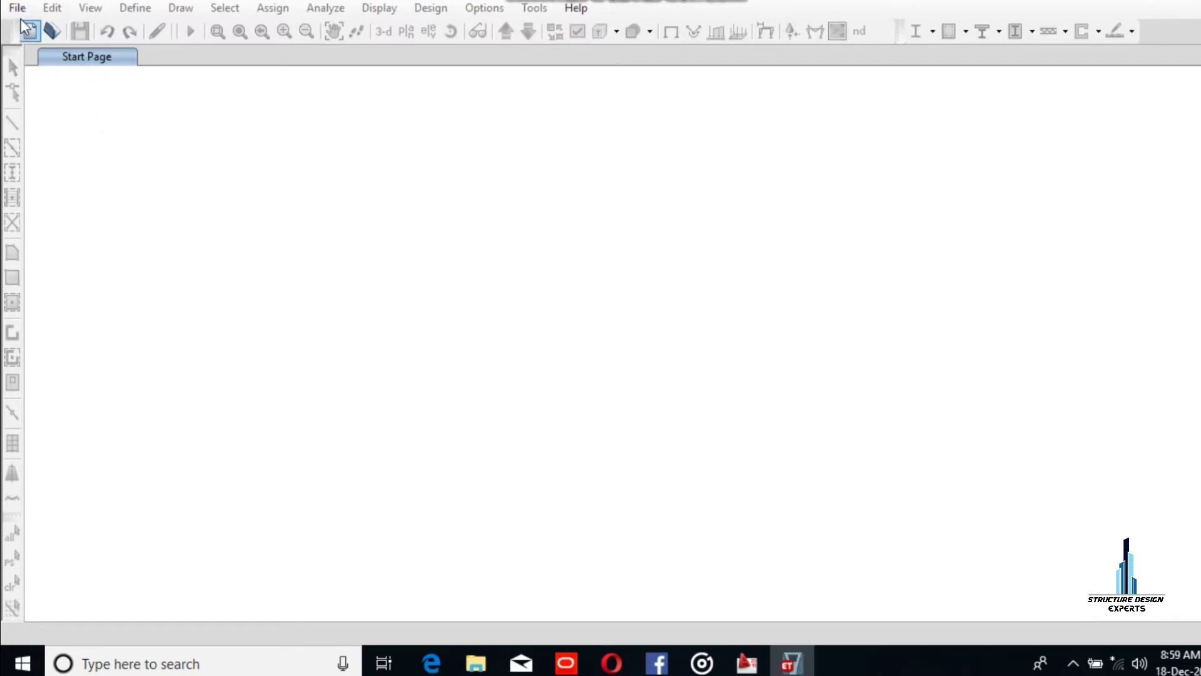
# Initialize a new model with built-in Metric SI, AISC 360-16 steel and ACI 318-14 concrete settings.
pyautogui.click(17, 8)
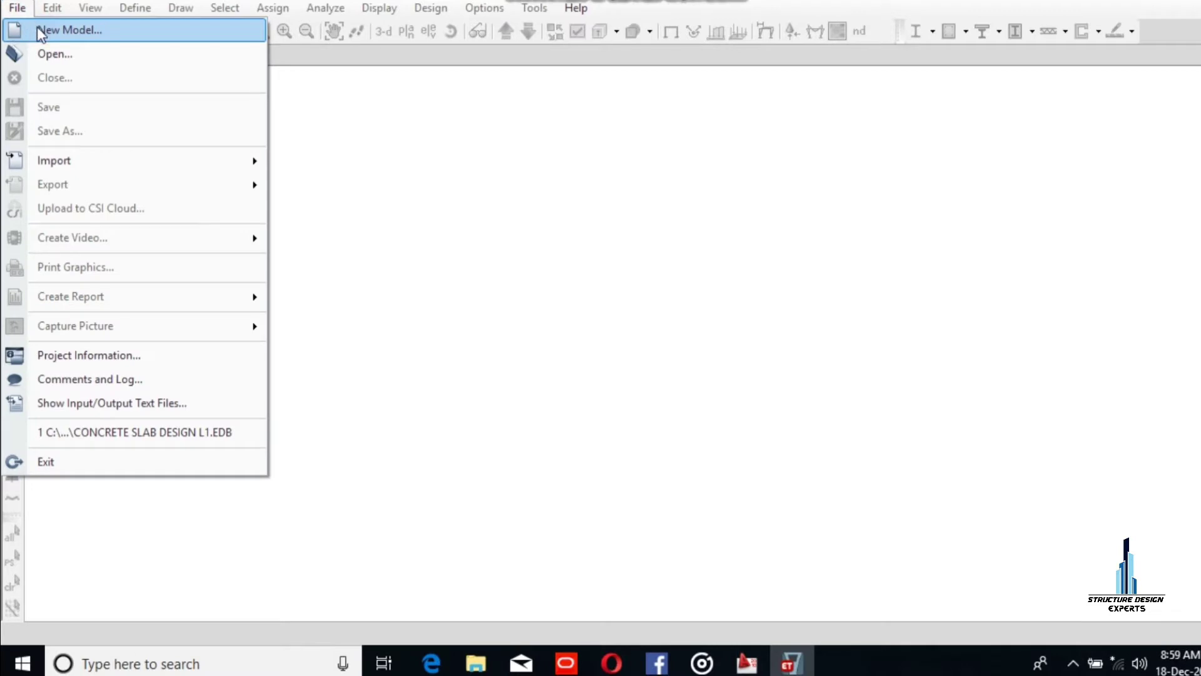
pyautogui.click(41, 30)
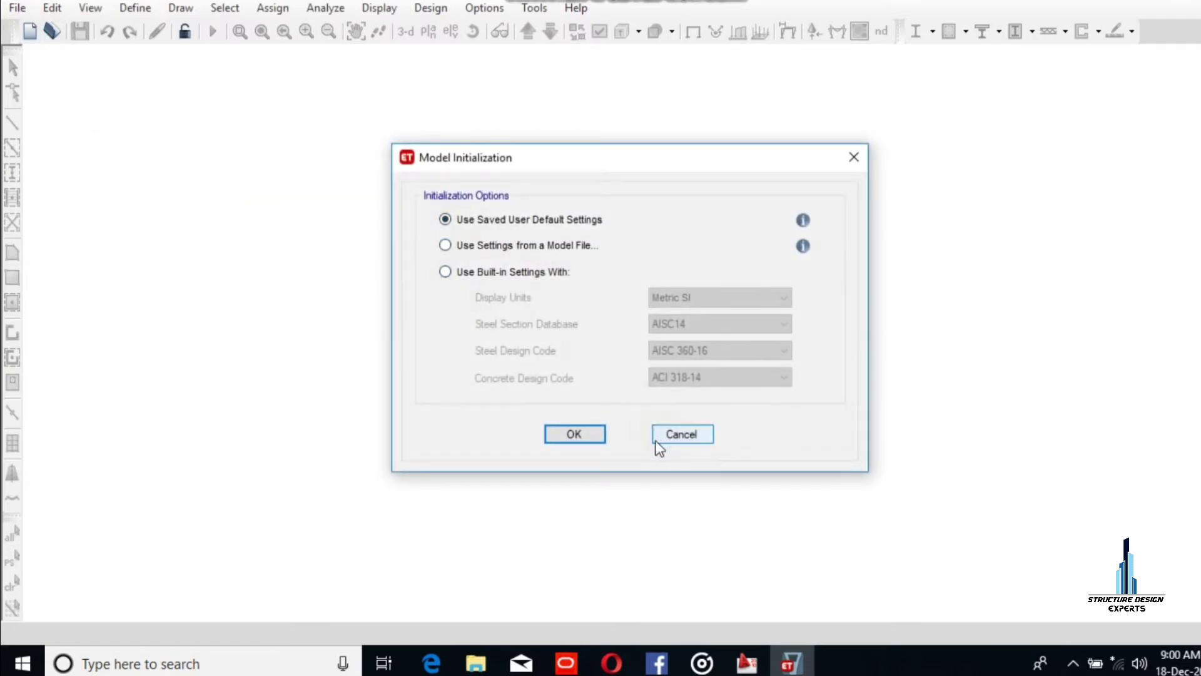
pyautogui.click(446, 272)
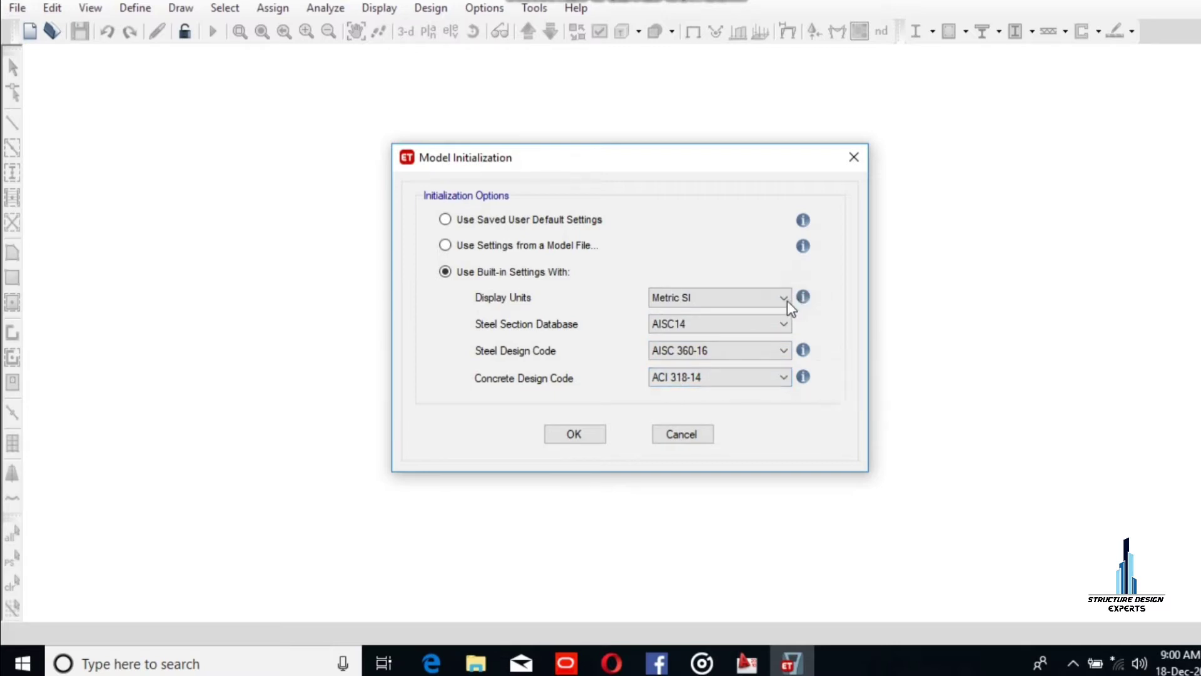
pyautogui.click(575, 434)
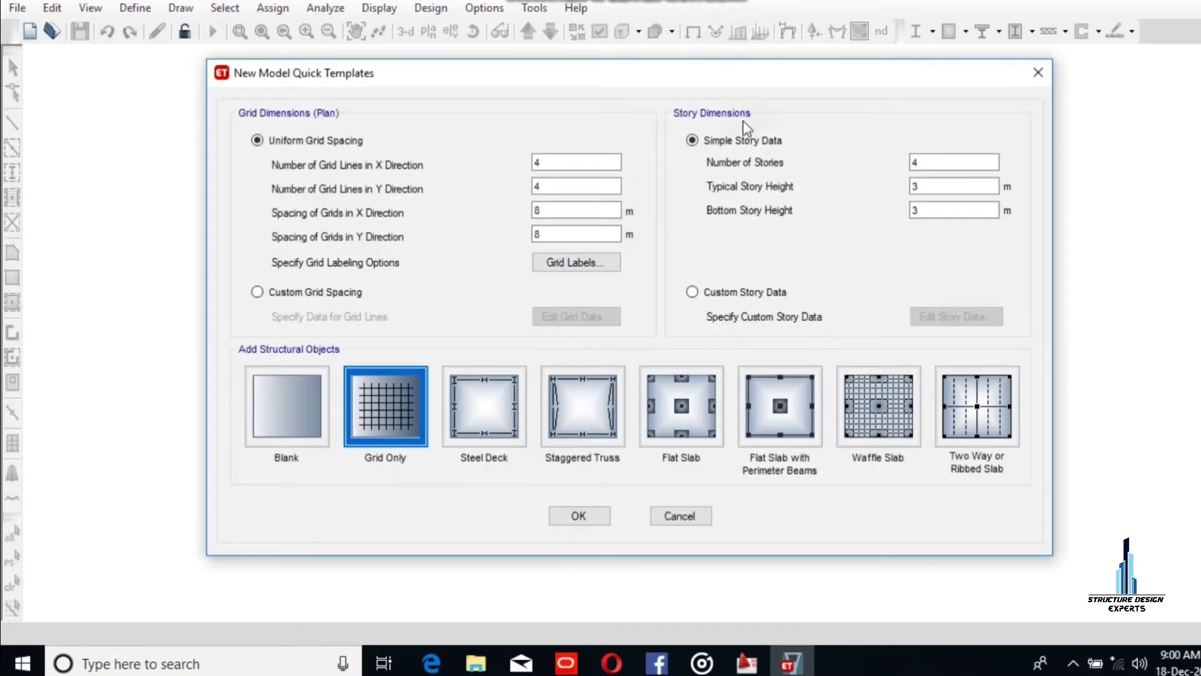
# Set the grid spacing to 6 m in X and 7 m in Y.
pyautogui.click(954, 210)
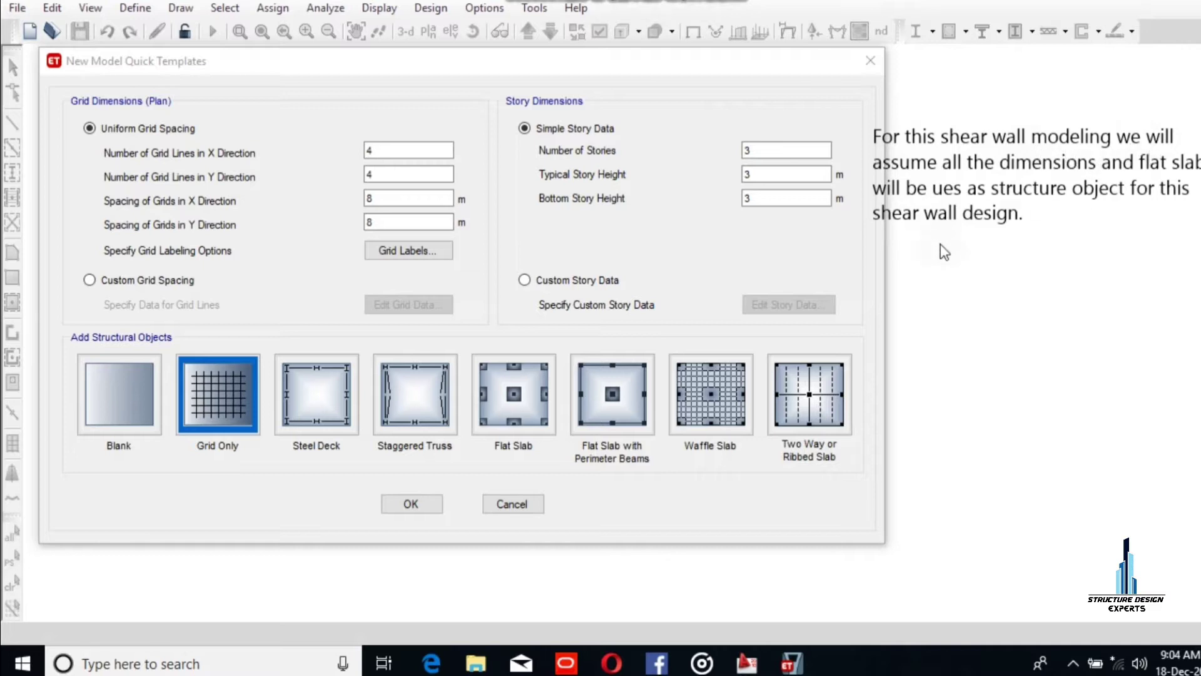
pyautogui.click(377, 152)
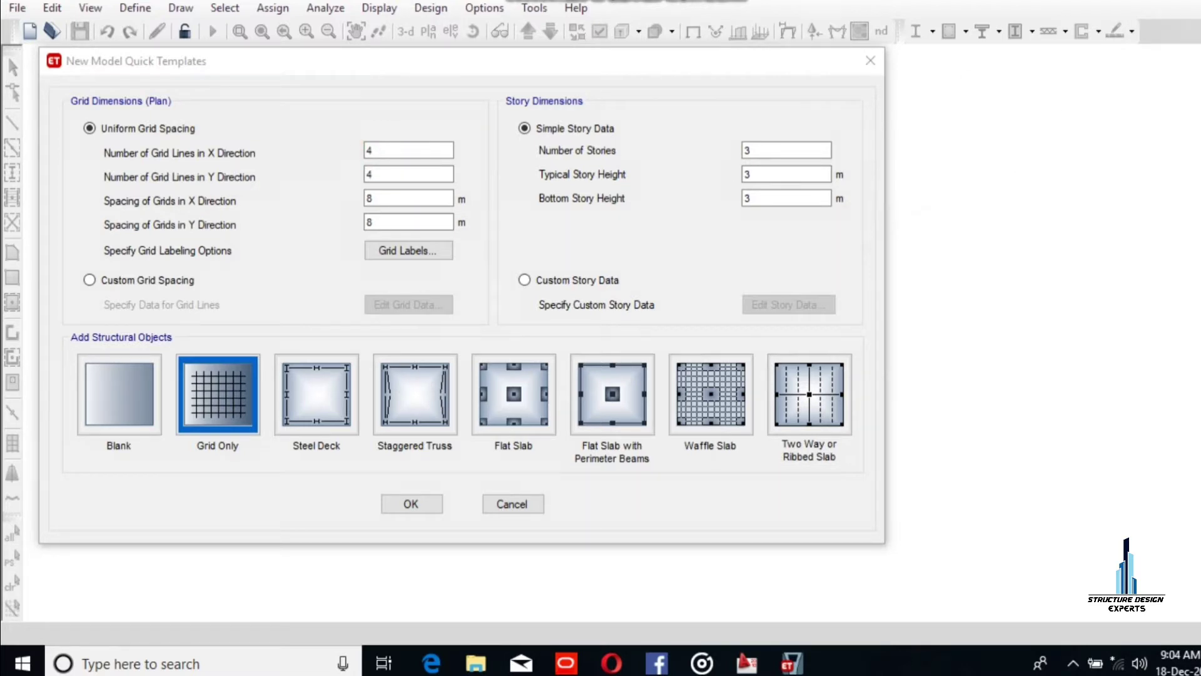
pyautogui.click(788, 174)
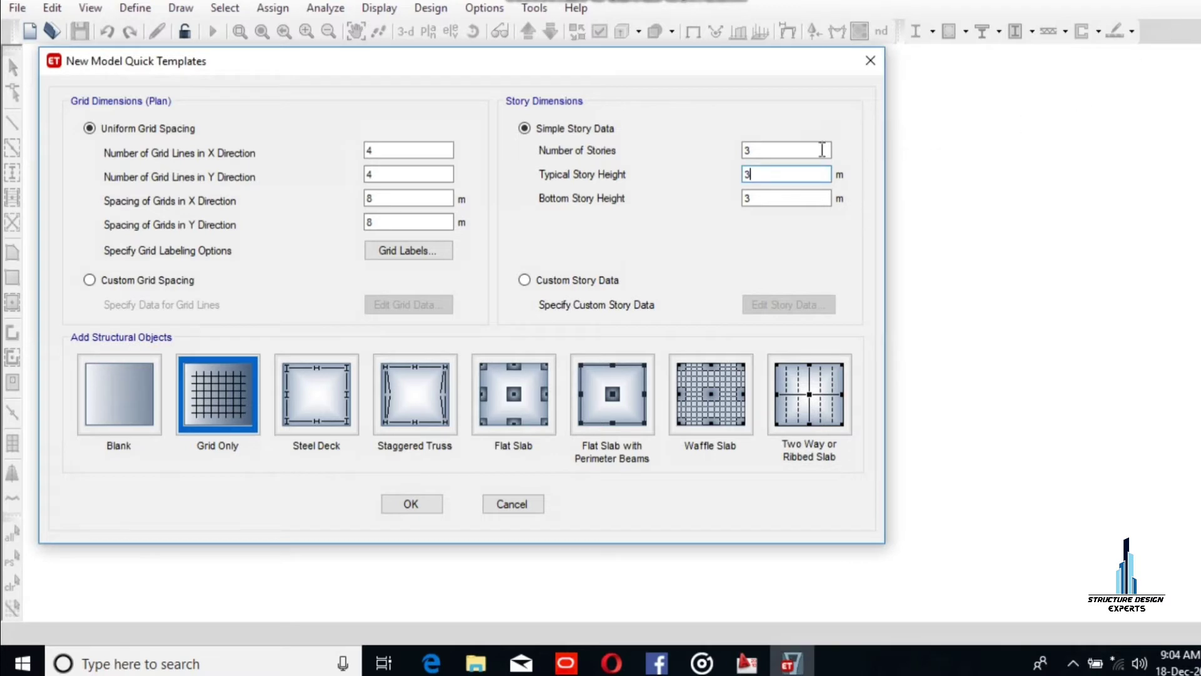
pyautogui.doubleClick(372, 198)
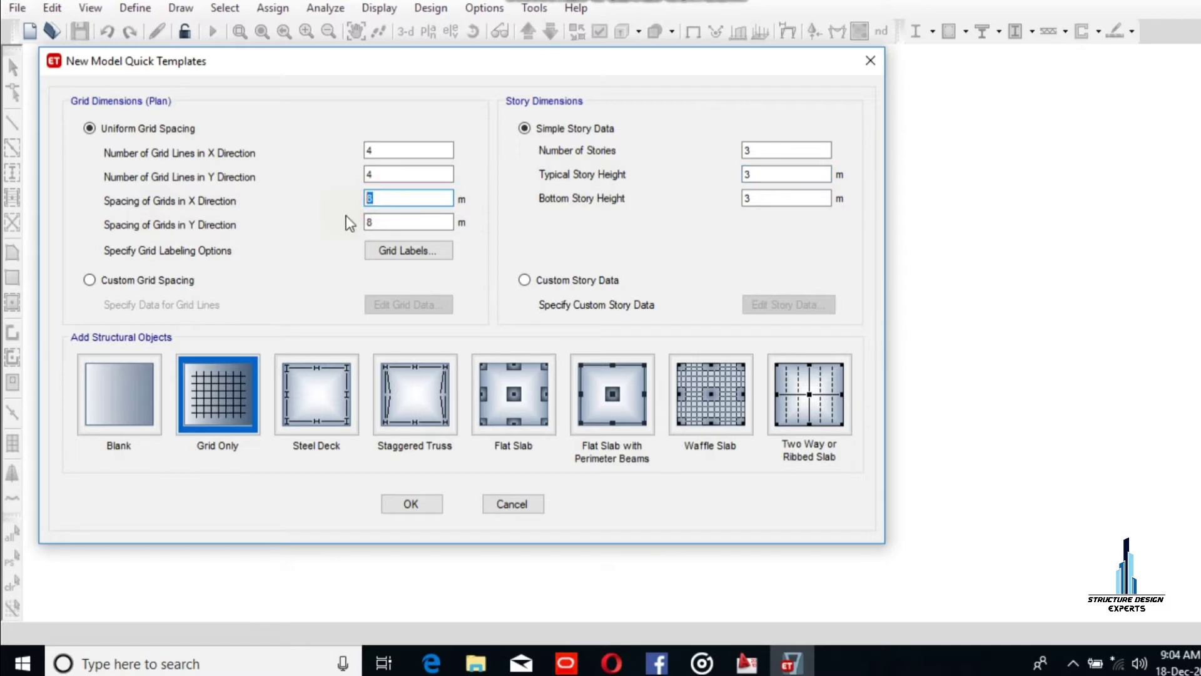
pyautogui.write('6')
pyautogui.doubleClick(370, 223)
# Set 5 stories at 4.20 m typical and 1.20 m bottom height, using the Flat Slab template.
pyautogui.doubleClick(749, 150)
pyautogui.write('5')
pyautogui.doubleClick(758, 176)
pyautogui.write('3')
pyautogui.write('4.20')
pyautogui.doubleClick(748, 199)
pyautogui.write('3')
pyautogui.write('1.2')
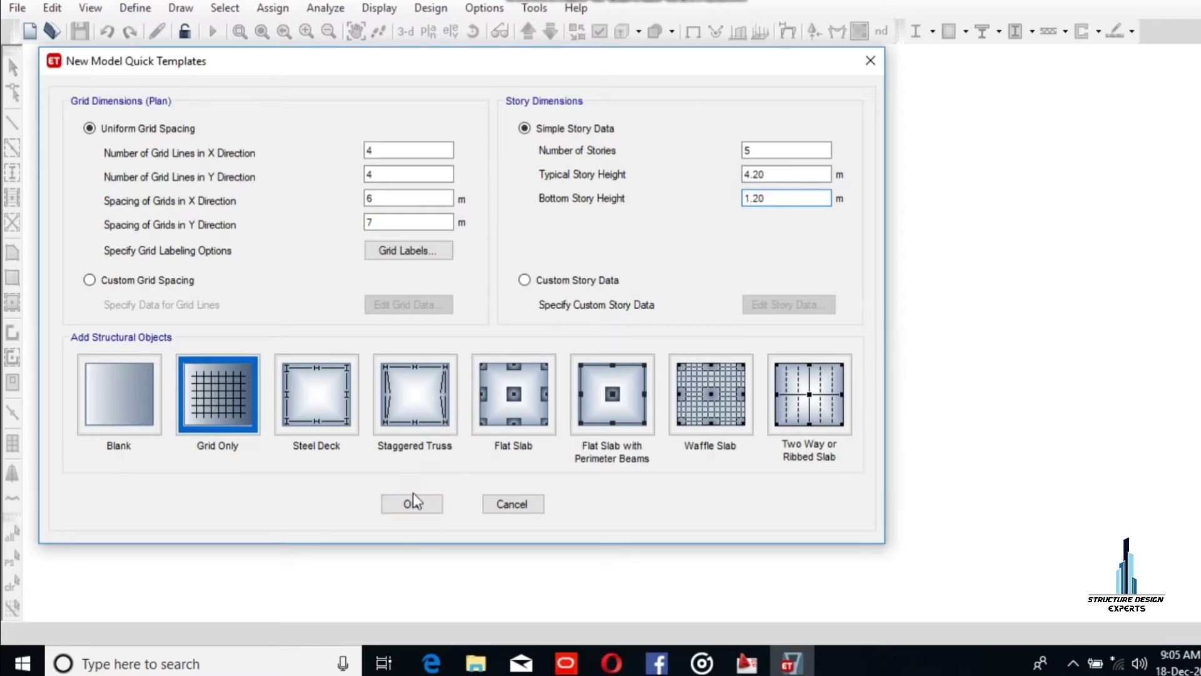
pyautogui.click(510, 404)
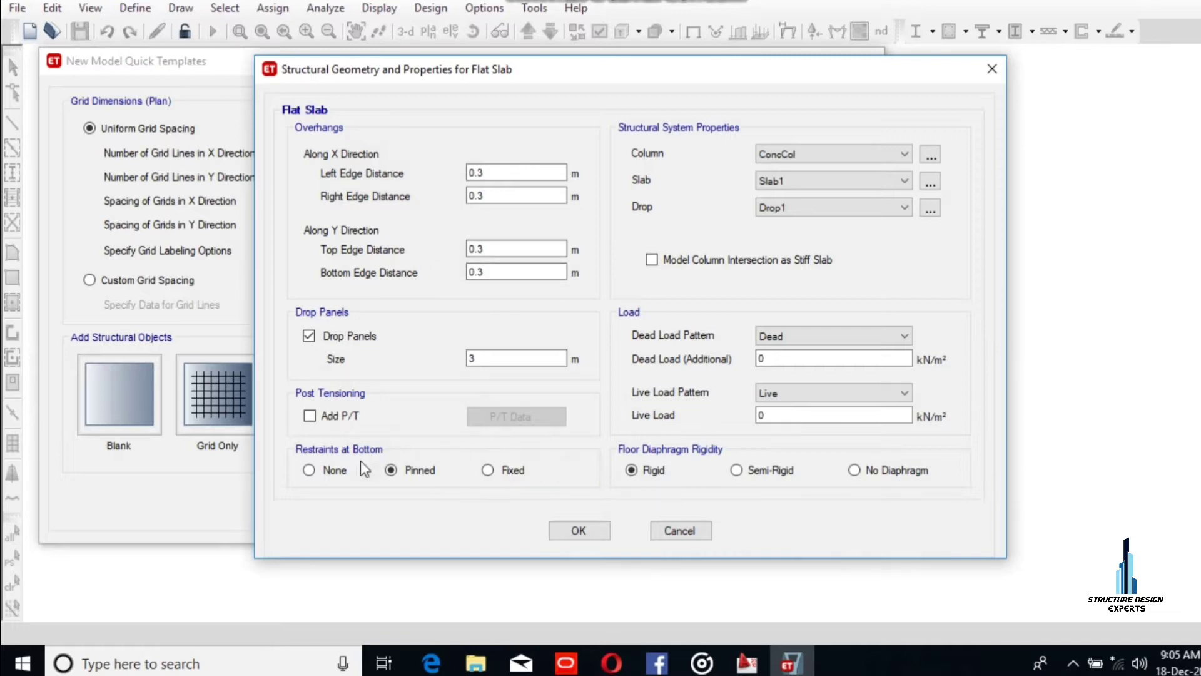
# Make the base supports fixed and keep the current column section.
pyautogui.click(487, 470)
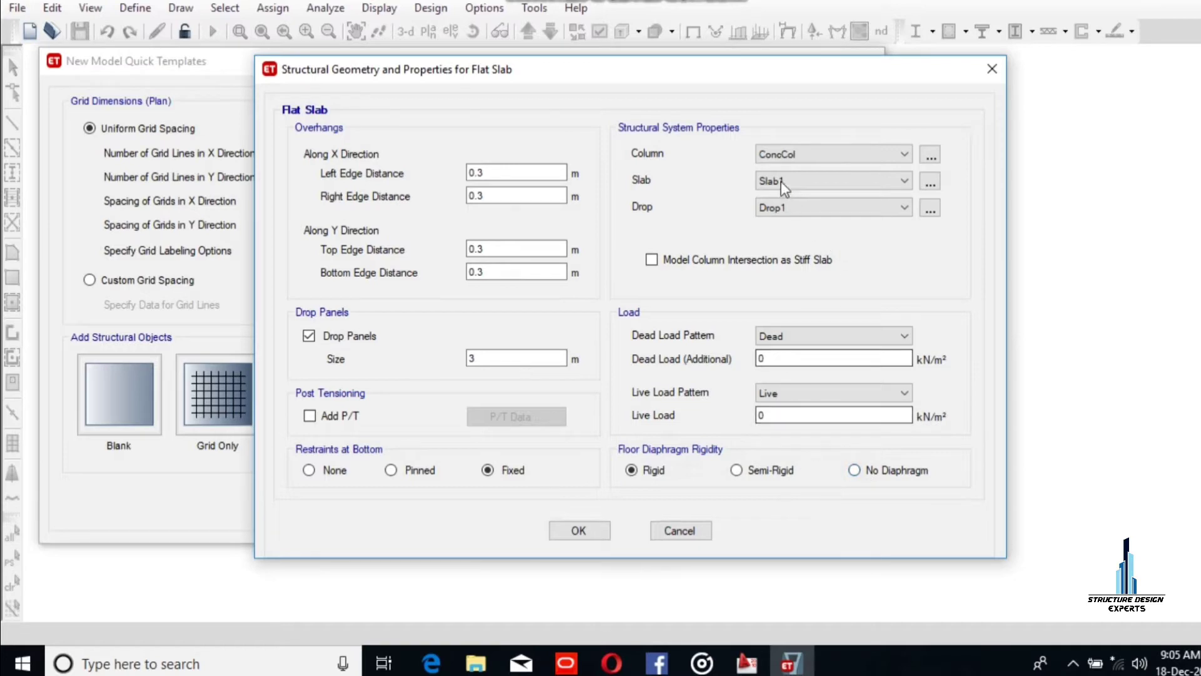
pyautogui.click(810, 154)
pyautogui.click(811, 156)
# Filter frame sections to Concrete Rectangular and delete the ConcBm section.
pyautogui.click(930, 155)
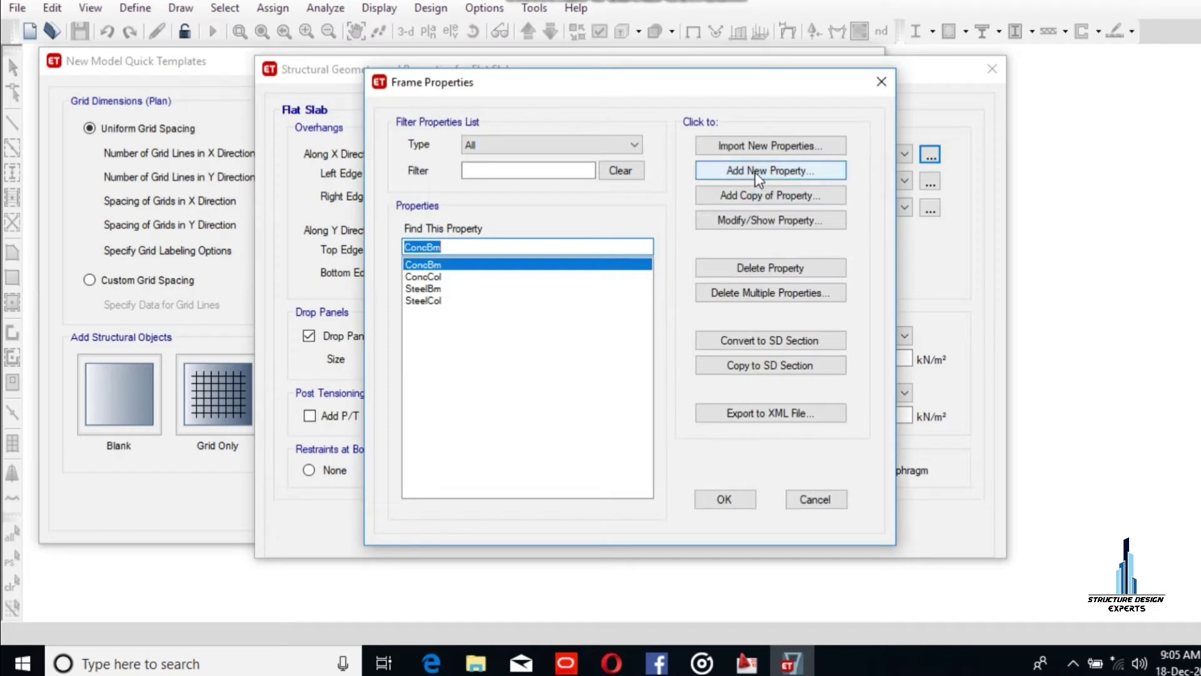
pyautogui.click(606, 145)
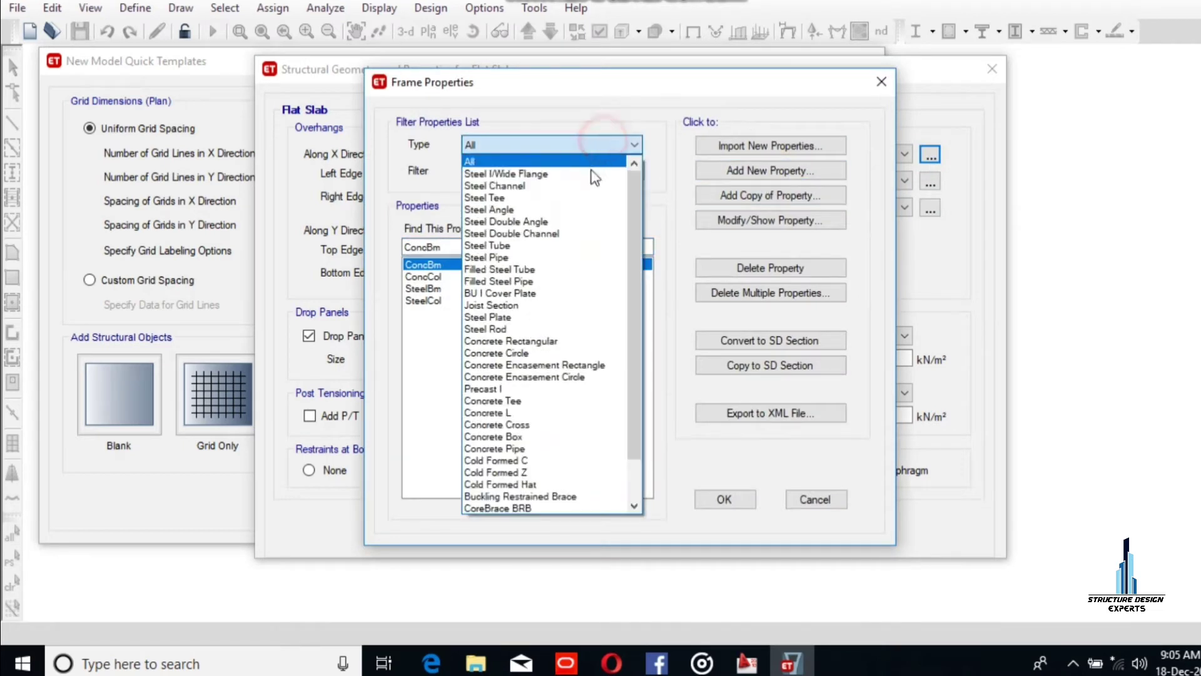
pyautogui.click(566, 342)
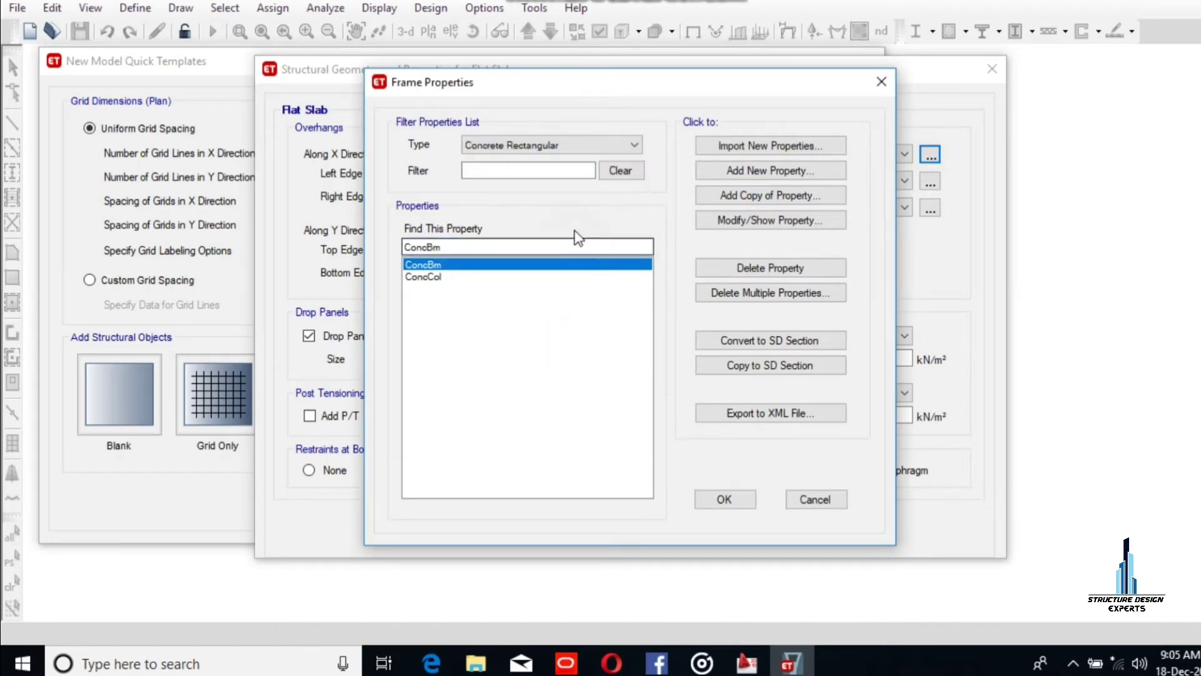
pyautogui.click(764, 269)
pyautogui.click(680, 387)
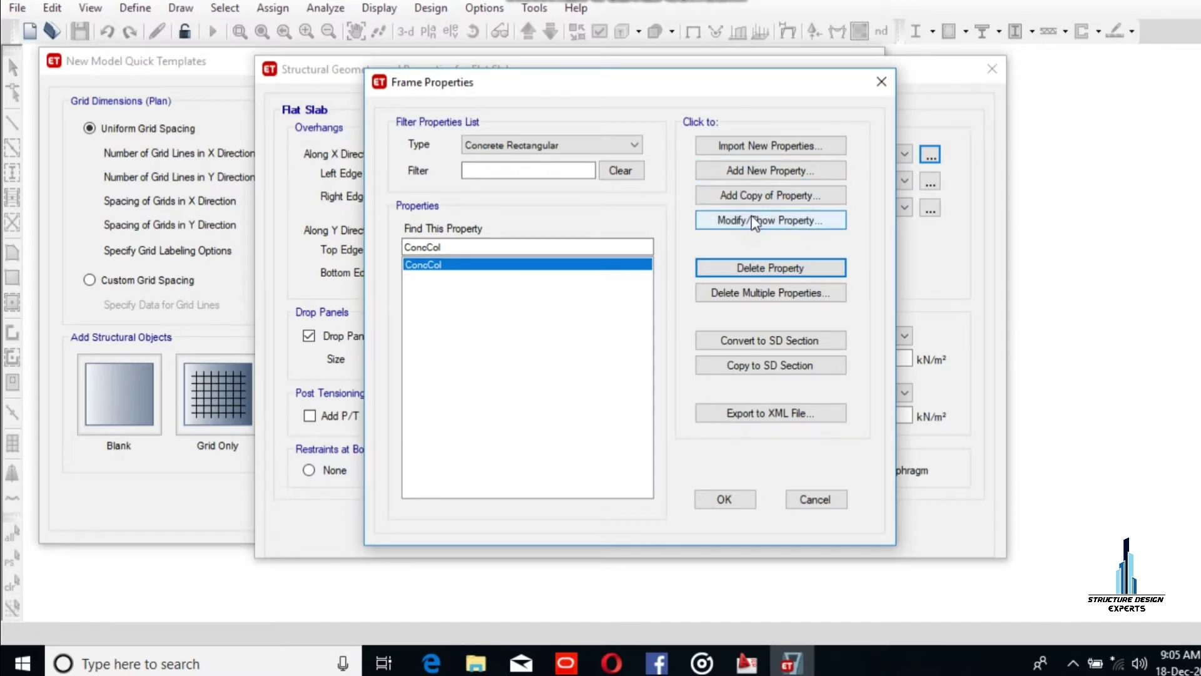
# Add a Concrete Rectangular section 'Columns 300*600', 600 mm deep and 300 mm wide.
pyautogui.click(746, 171)
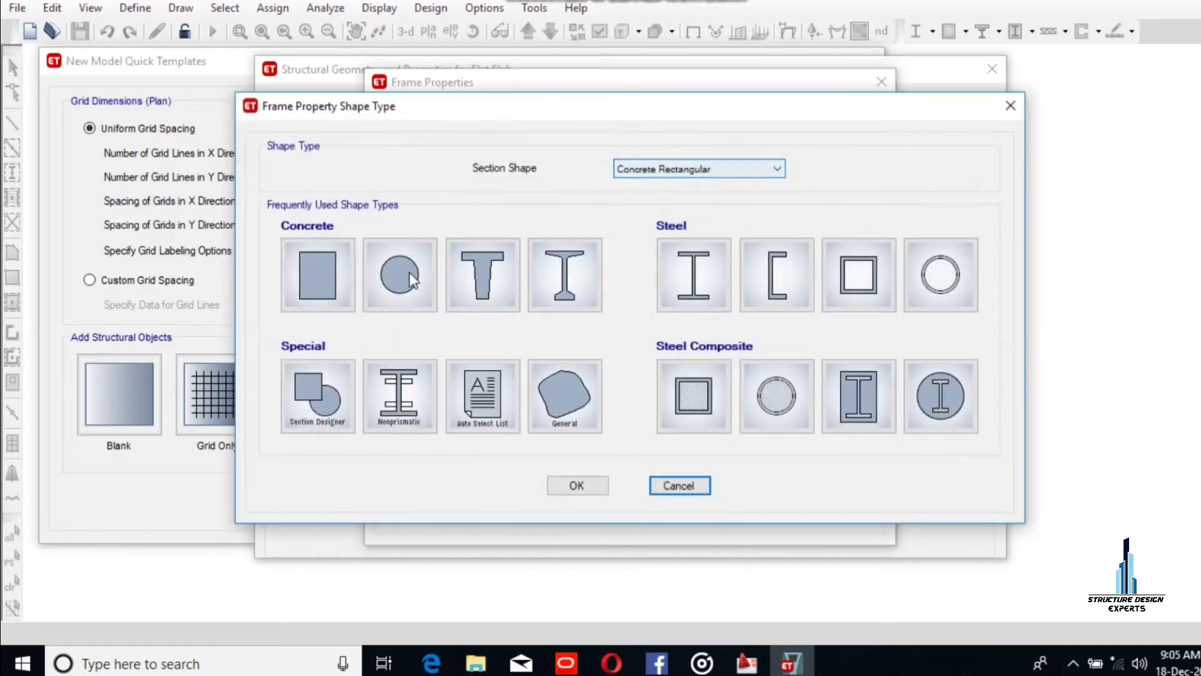
pyautogui.click(313, 282)
pyautogui.click(438, 248)
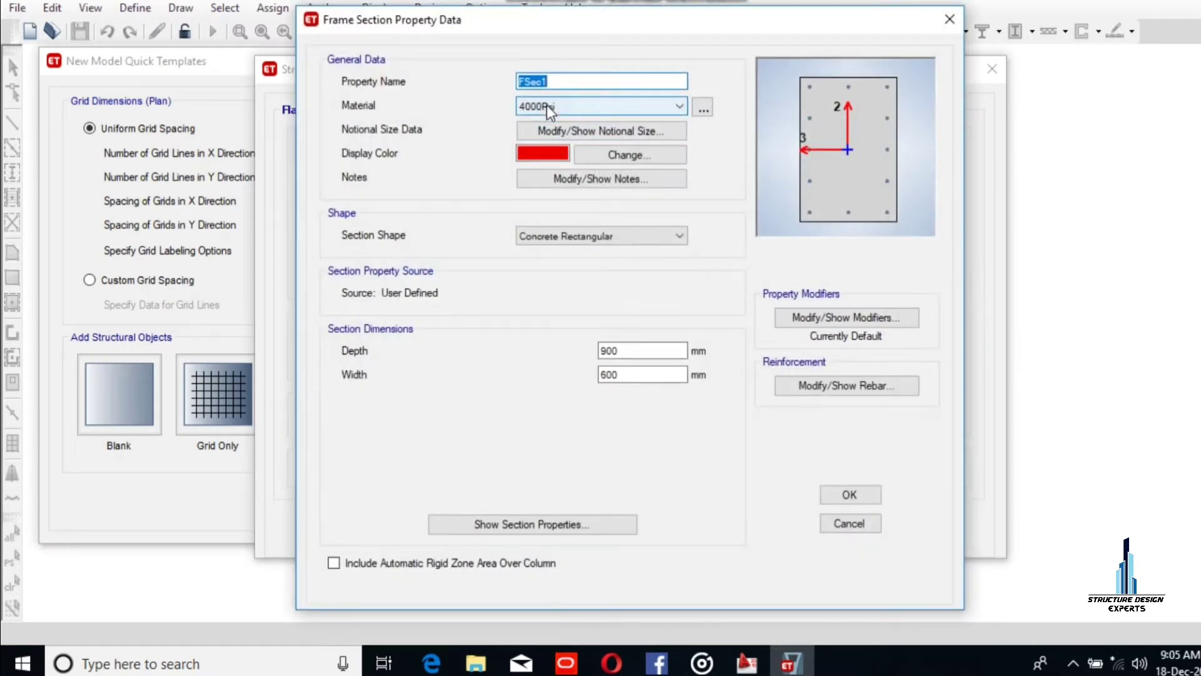
pyautogui.write('Columns 200*600')
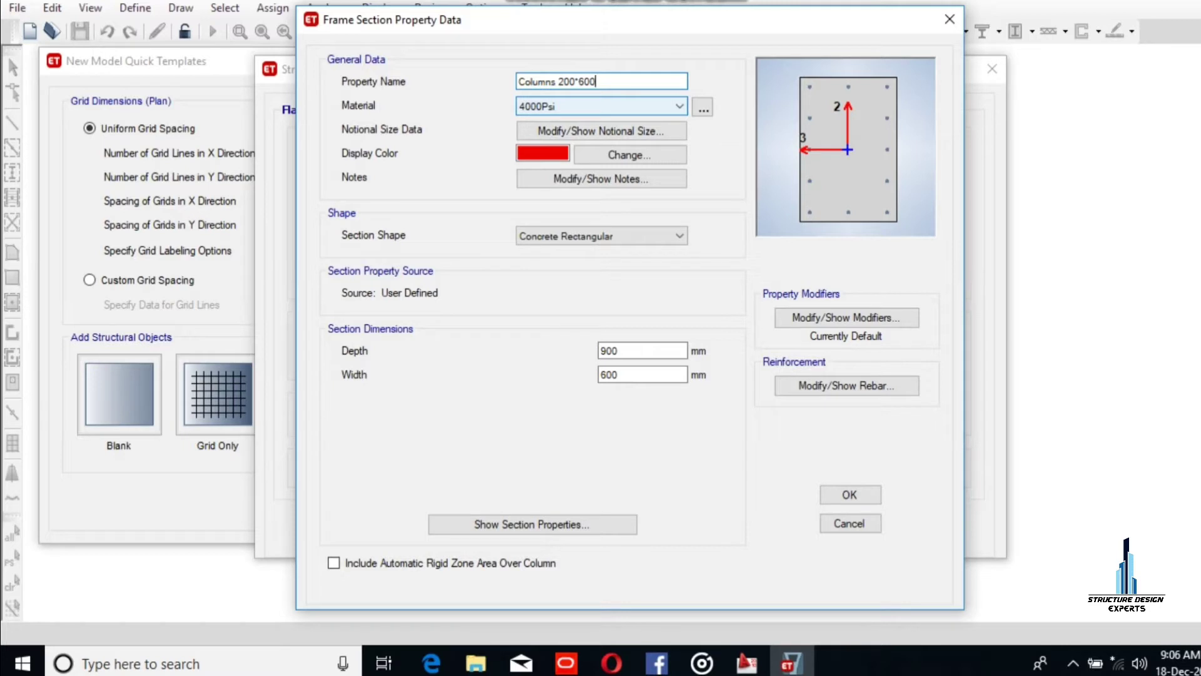
pyautogui.press('BackSpace')
pyautogui.press('BackSpace')
pyautogui.press('BackSpace')
pyautogui.press('BackSpace')
pyautogui.write('300')
pyautogui.doubleClick(634, 351)
pyautogui.write('600')
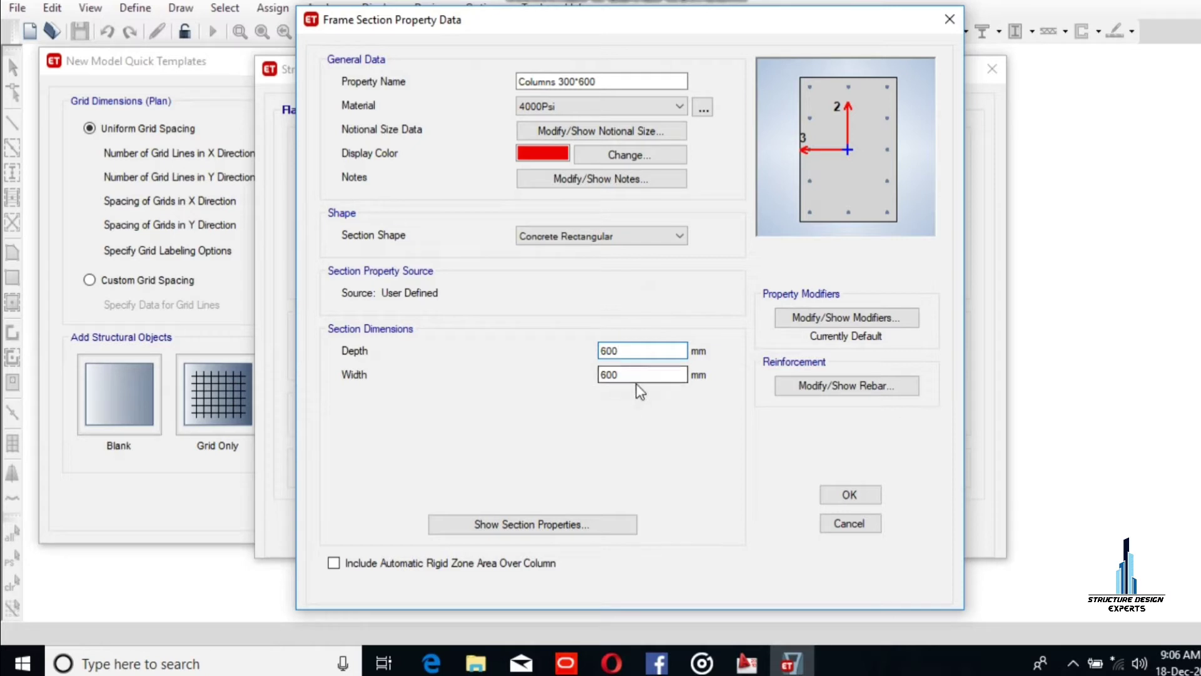
pyautogui.press('Tab')
pyautogui.write('300')
# Give it 25 mm cover, 4 bars on the 2-dir face, 16 mm longitudinal and corner bars, 8 mm ties.
pyautogui.click(819, 387)
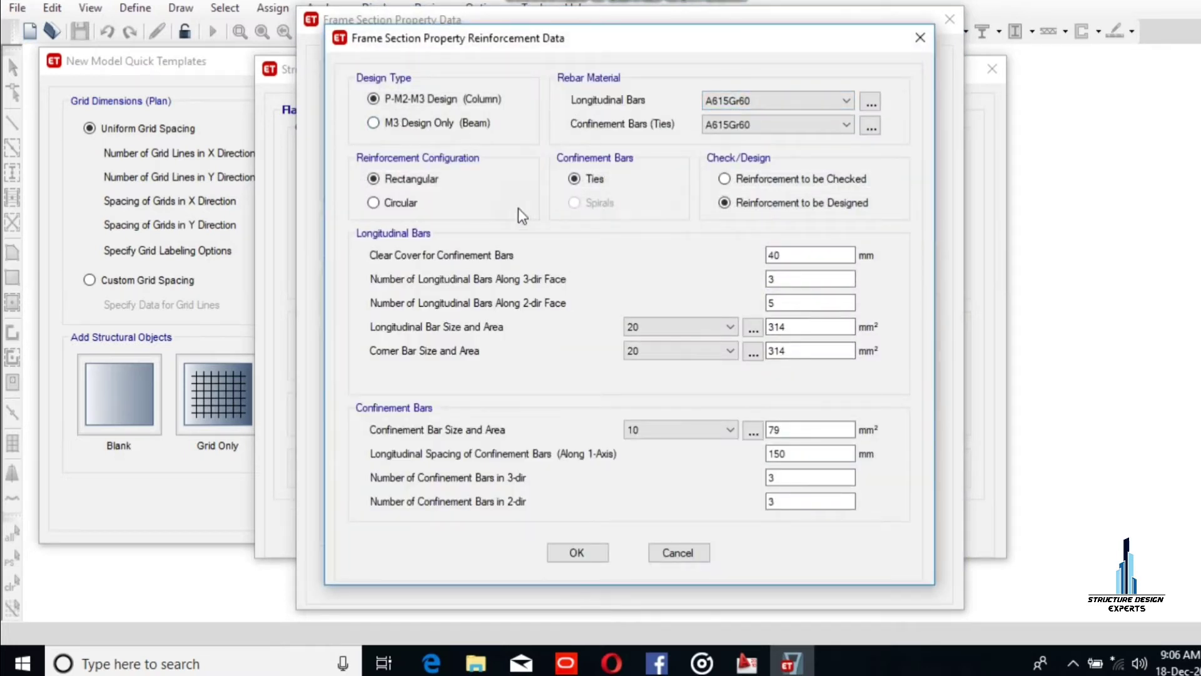
pyautogui.doubleClick(797, 254)
pyautogui.write('25')
pyautogui.doubleClick(786, 302)
pyautogui.write('4')
pyautogui.click(684, 325)
pyautogui.click(650, 414)
pyautogui.click(665, 351)
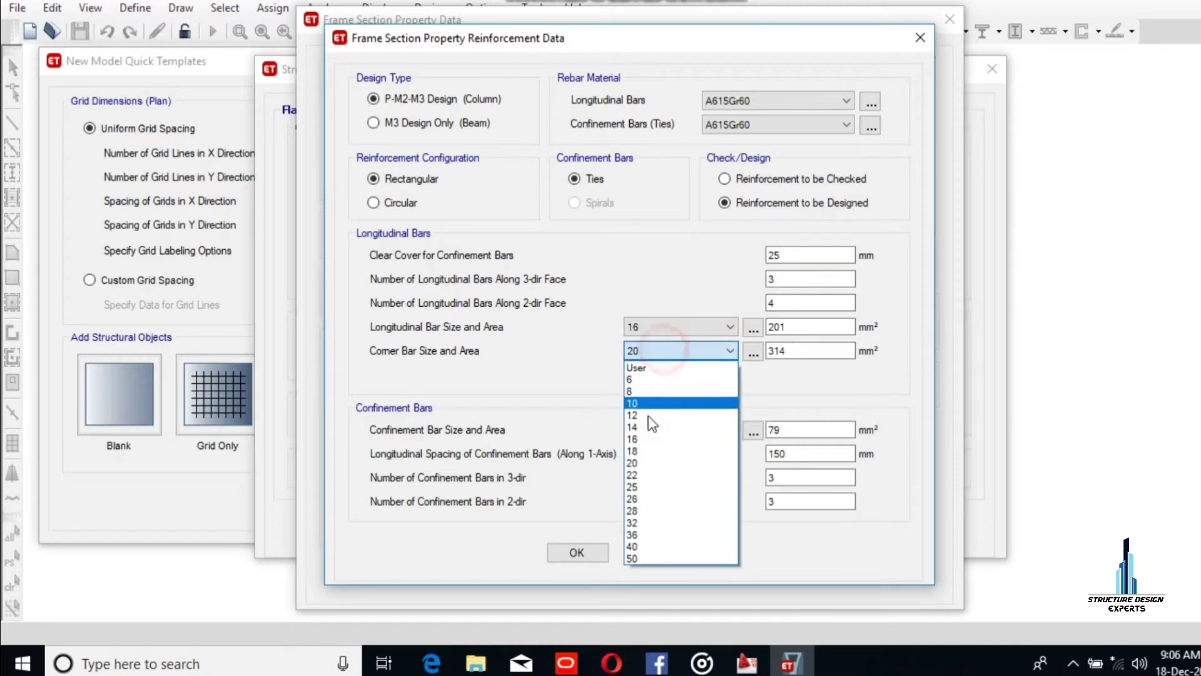
pyautogui.click(651, 437)
pyautogui.click(657, 429)
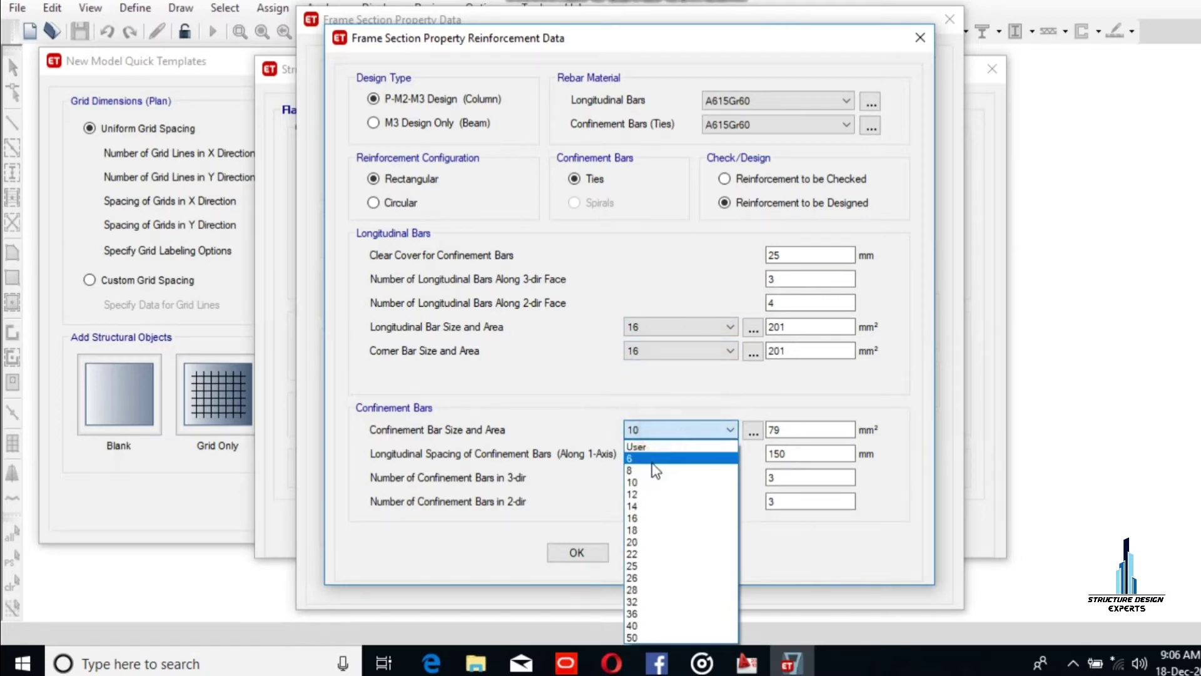
pyautogui.click(651, 463)
pyautogui.click(591, 553)
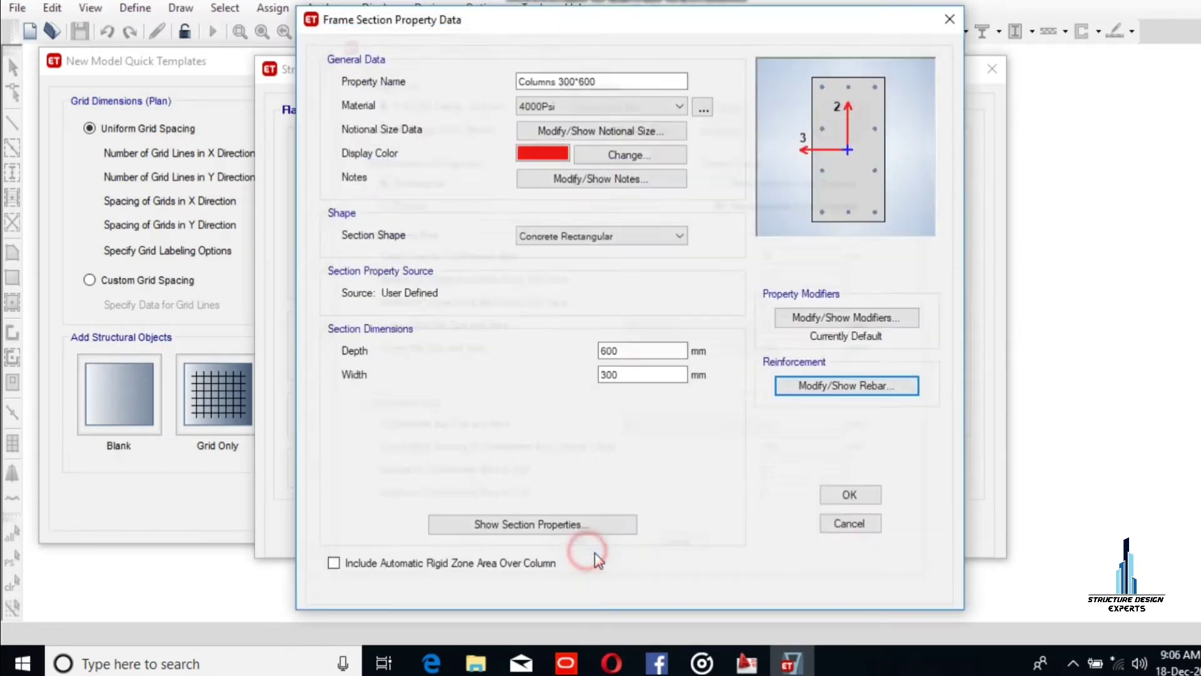
# Save Columns 300*600 and delete the unused ConcCol section.
pyautogui.click(839, 494)
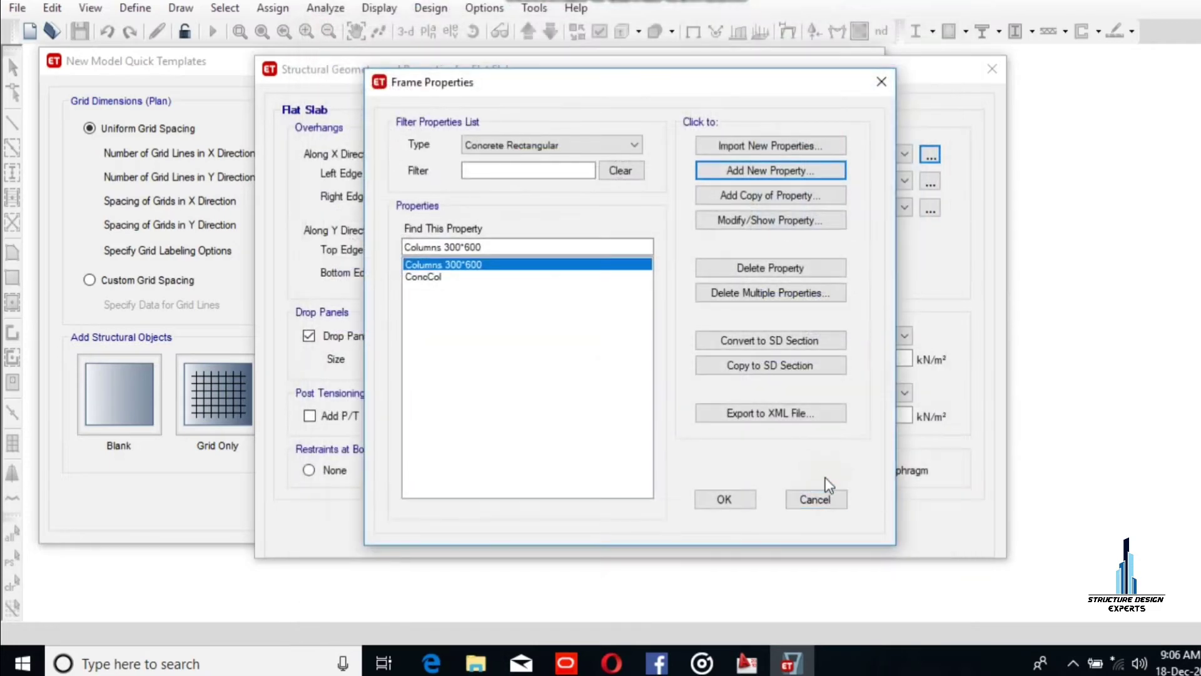
pyautogui.click(437, 278)
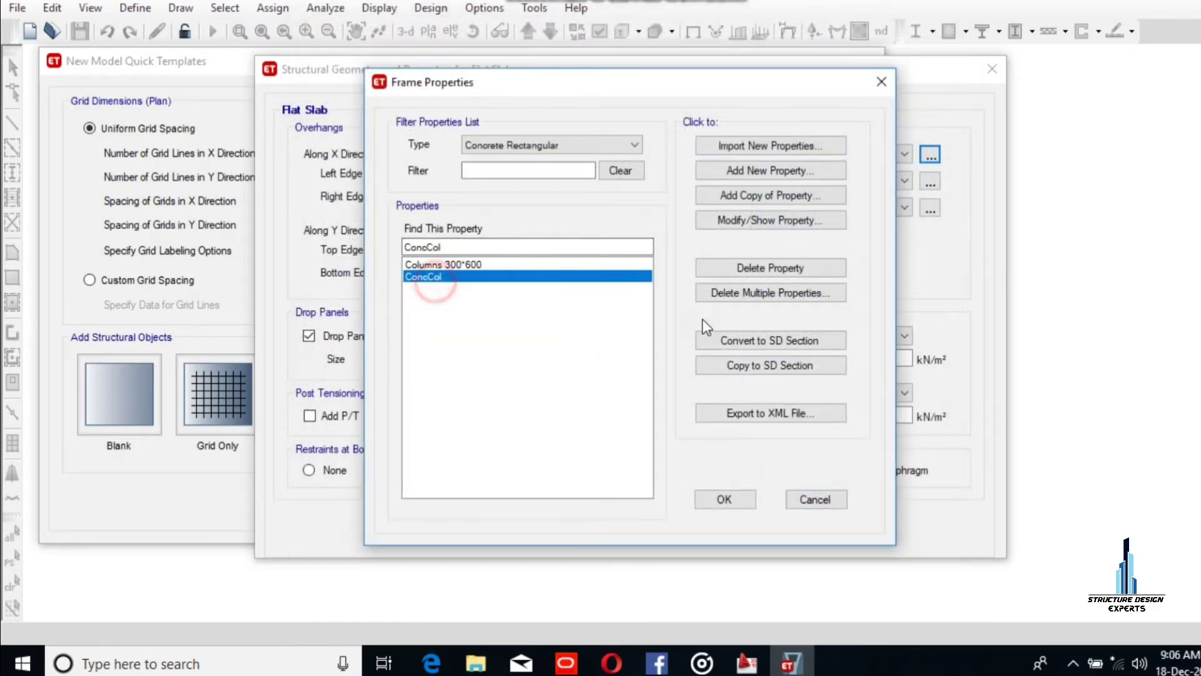
pyautogui.click(764, 268)
pyautogui.click(689, 384)
pyautogui.click(724, 500)
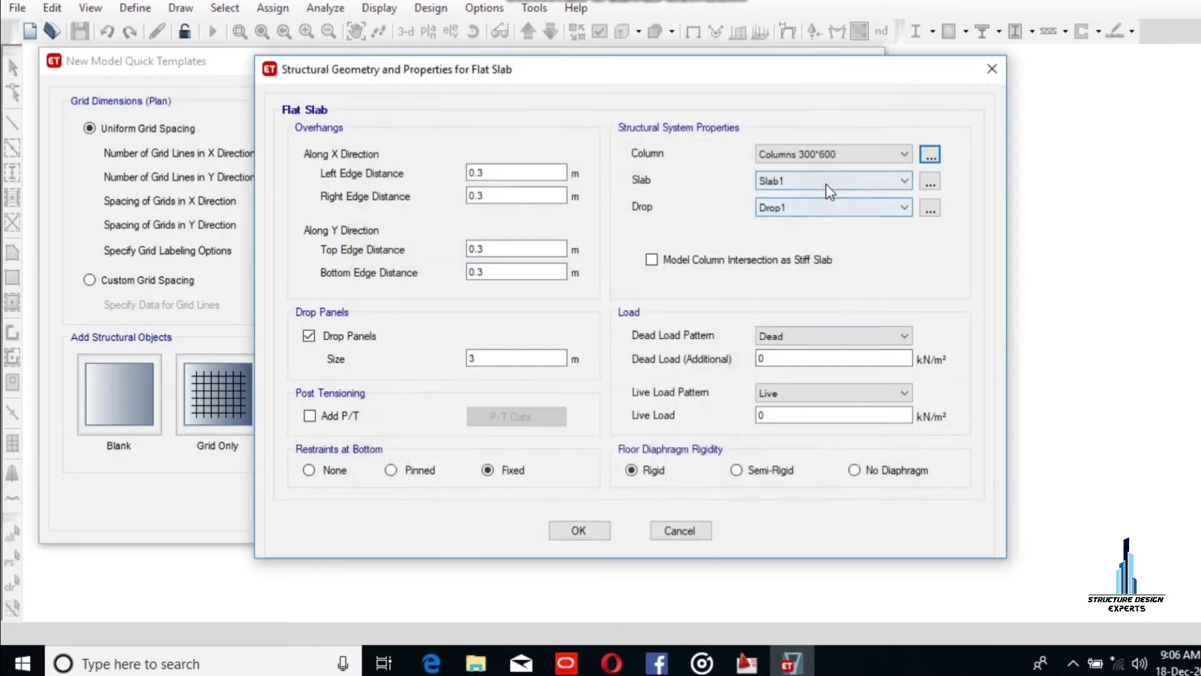
# Delete the Drop1 and Plank1 slab properties, keeping Slab1 unchanged as the slab section.
pyautogui.click(902, 181)
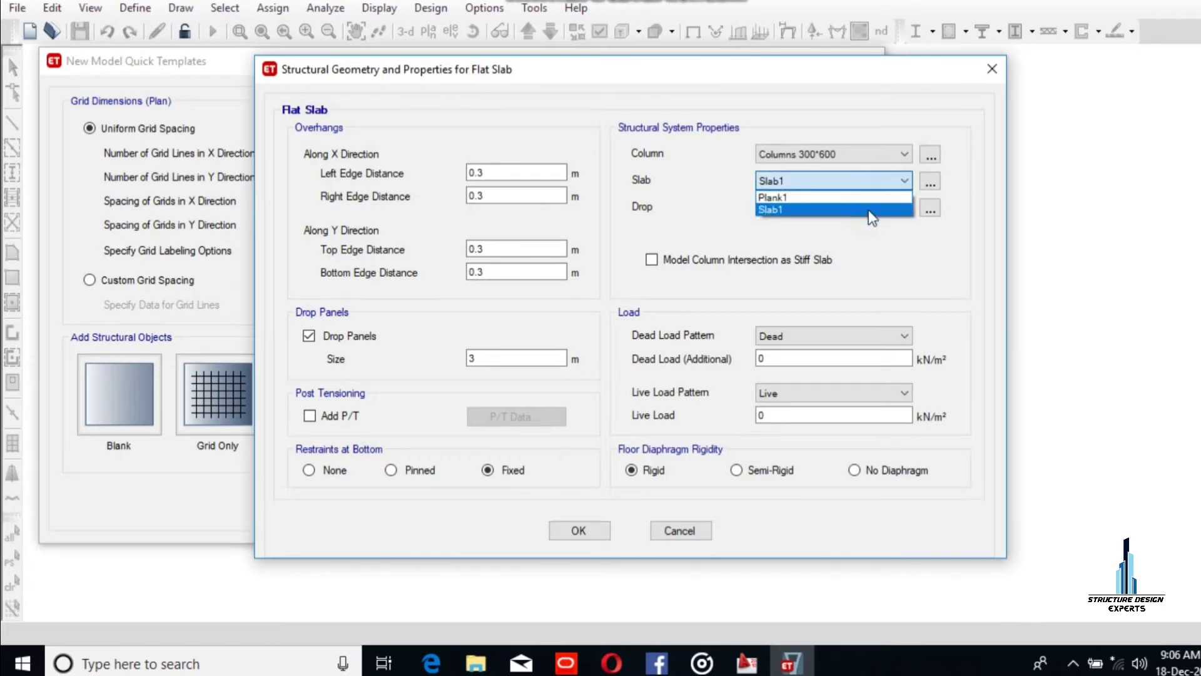
pyautogui.click(868, 209)
pyautogui.click(929, 181)
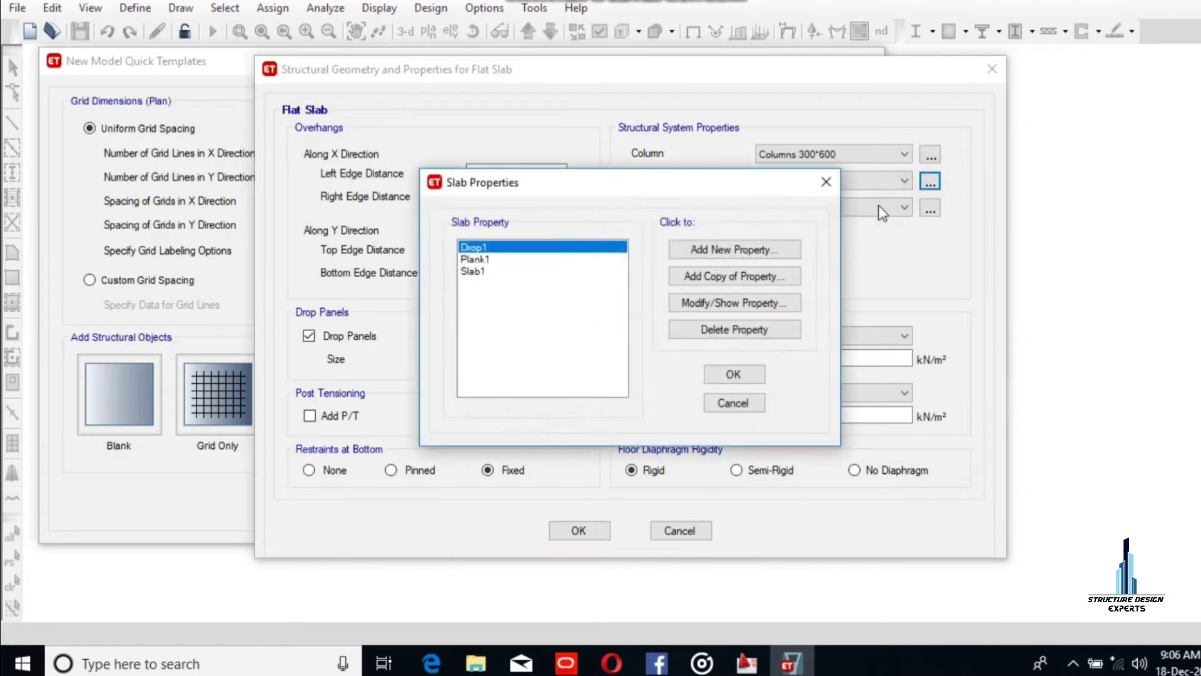
pyautogui.click(502, 261)
pyautogui.click(505, 249)
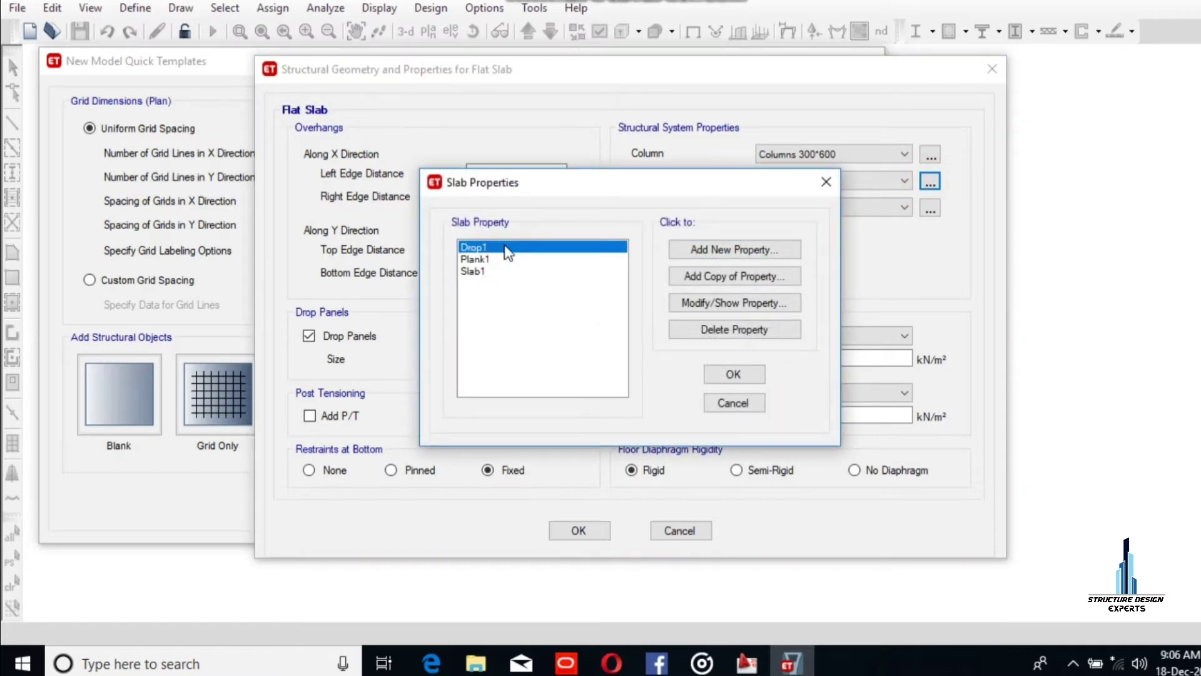
pyautogui.click(719, 328)
pyautogui.click(655, 388)
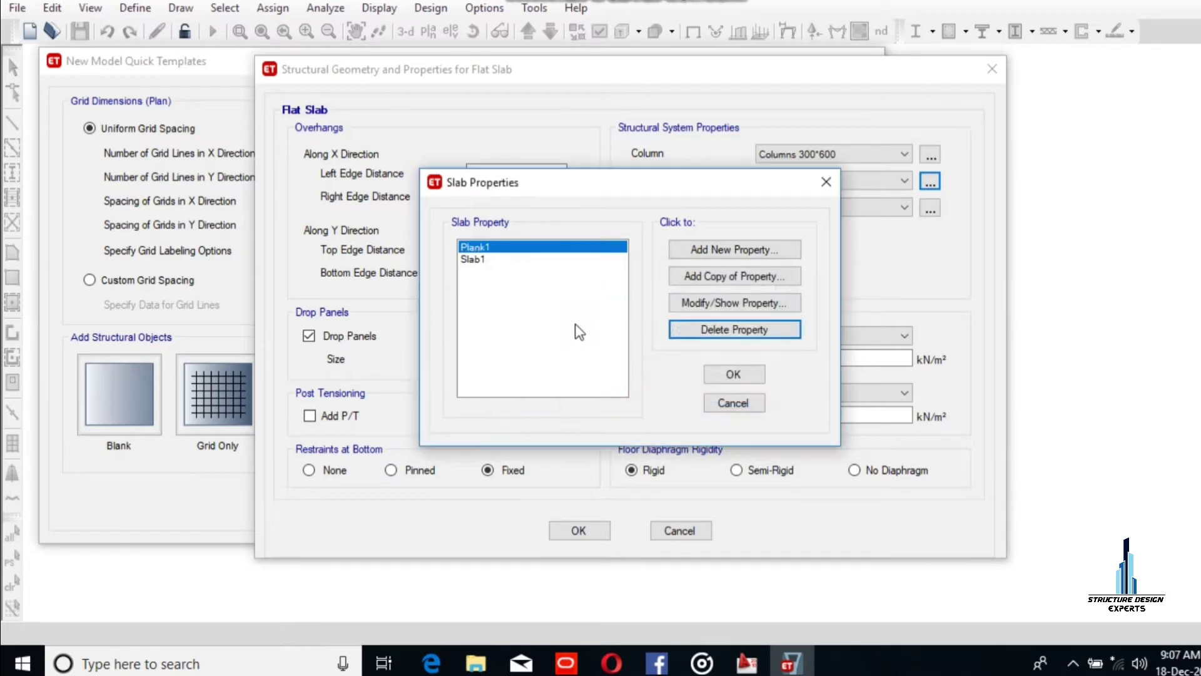
pyautogui.click(725, 330)
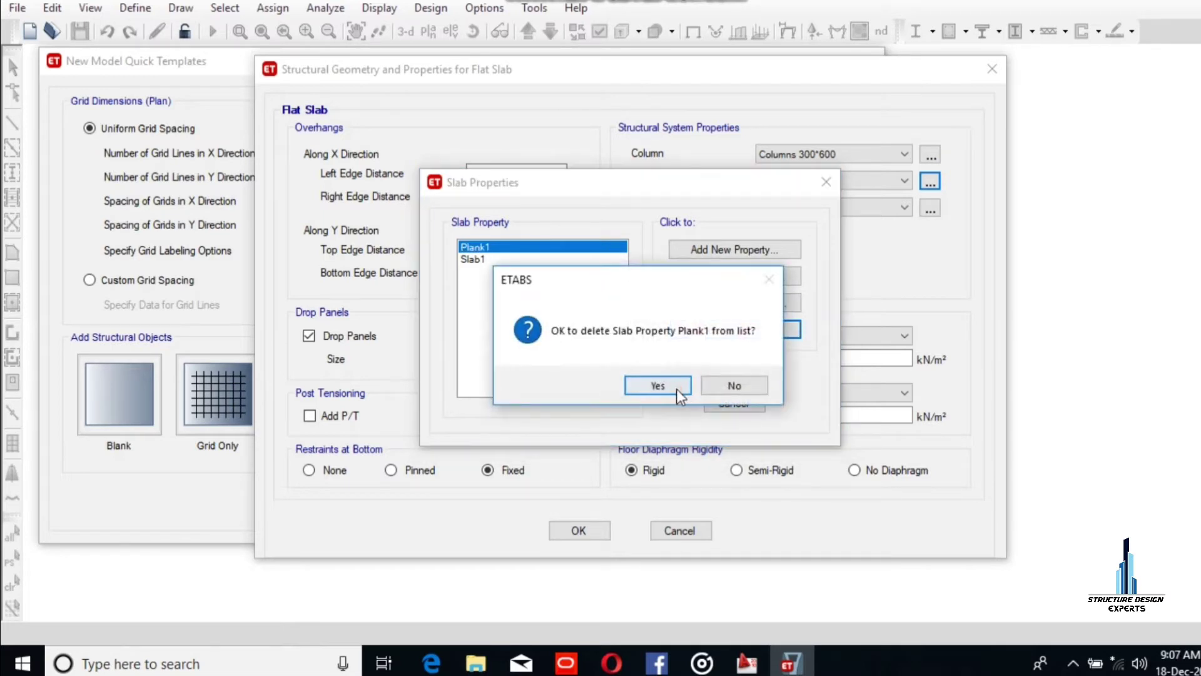
pyautogui.click(655, 386)
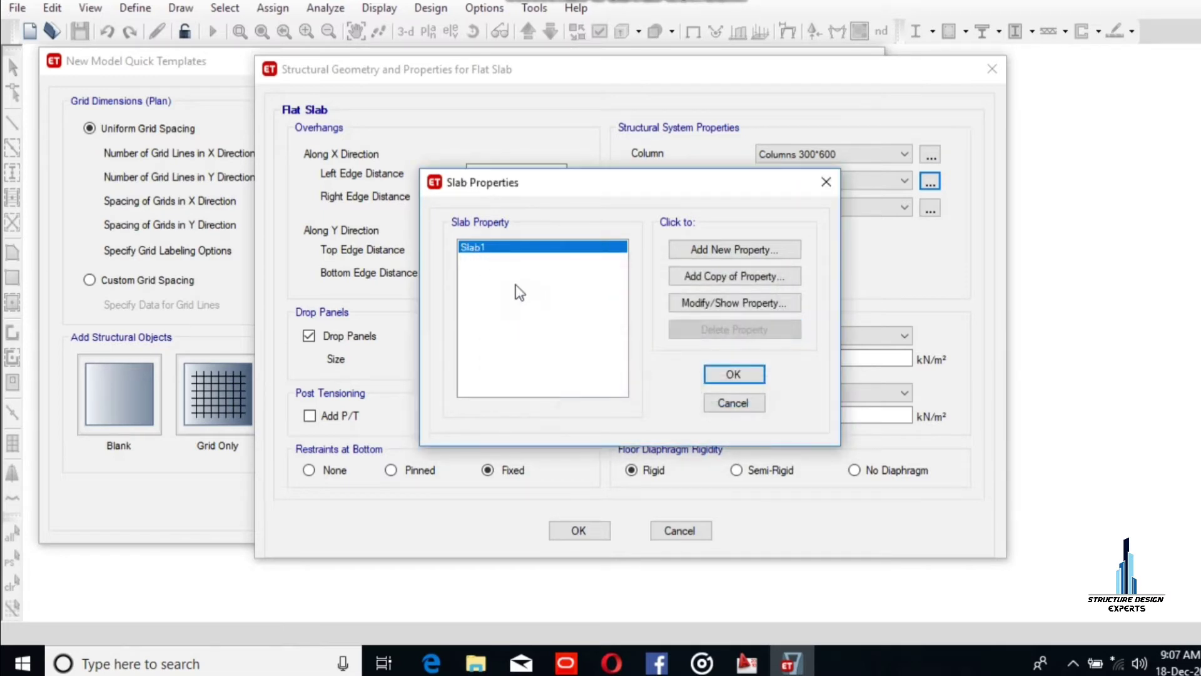
pyautogui.click(708, 306)
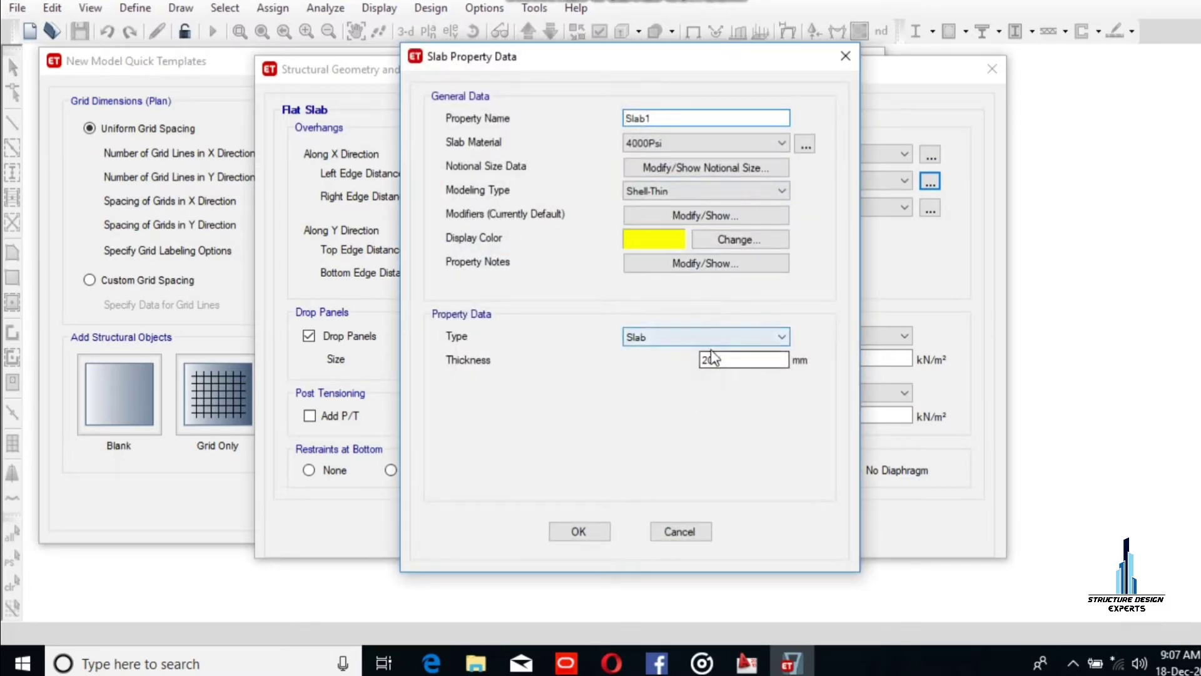
pyautogui.click(578, 532)
pyautogui.click(733, 374)
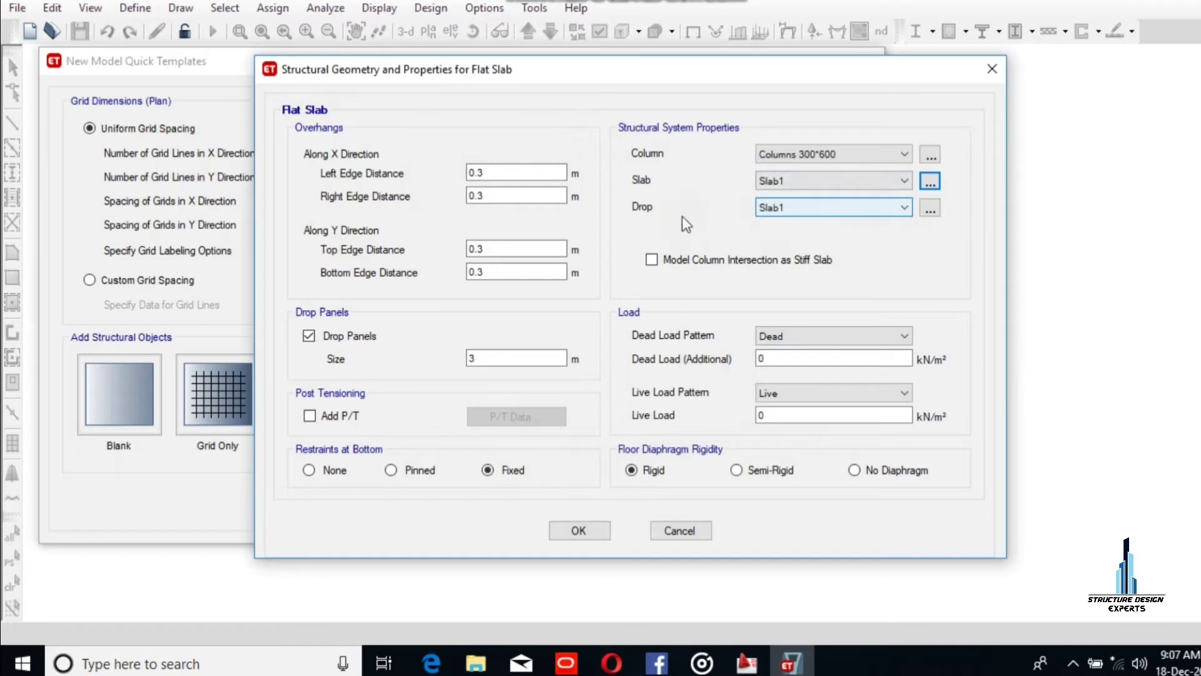
# Keep Slab1 for drop panels and set the additional dead load to 1 kN/m².
pyautogui.click(879, 206)
pyautogui.click(878, 207)
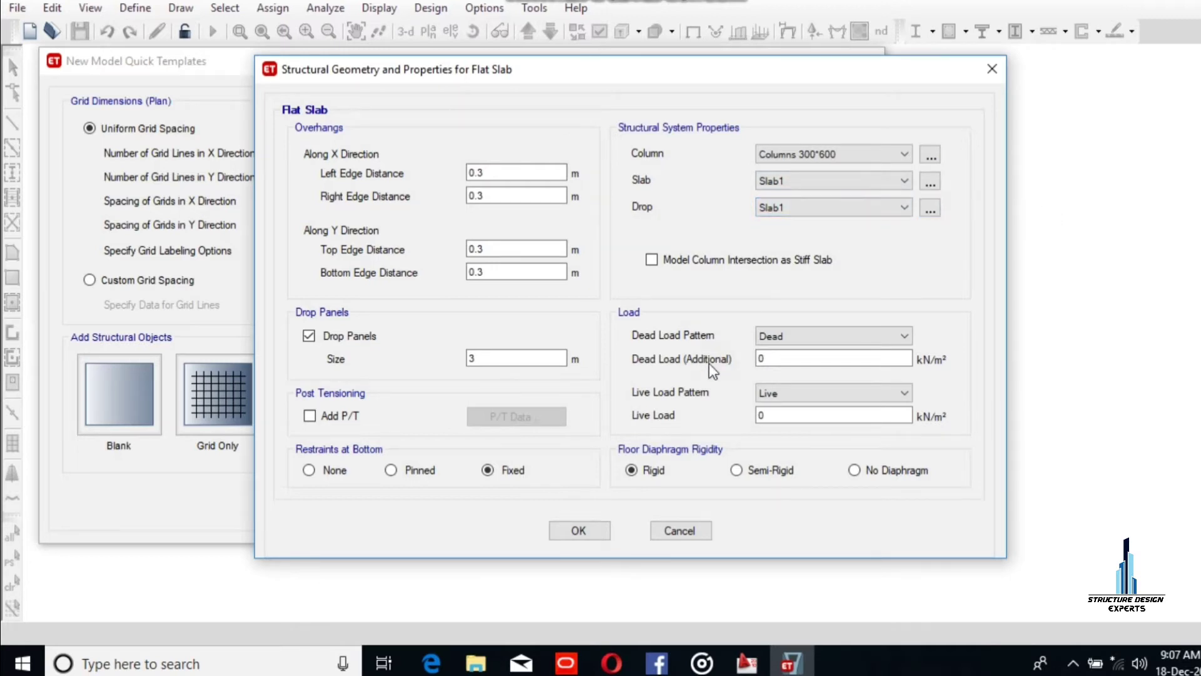
pyautogui.click(807, 339)
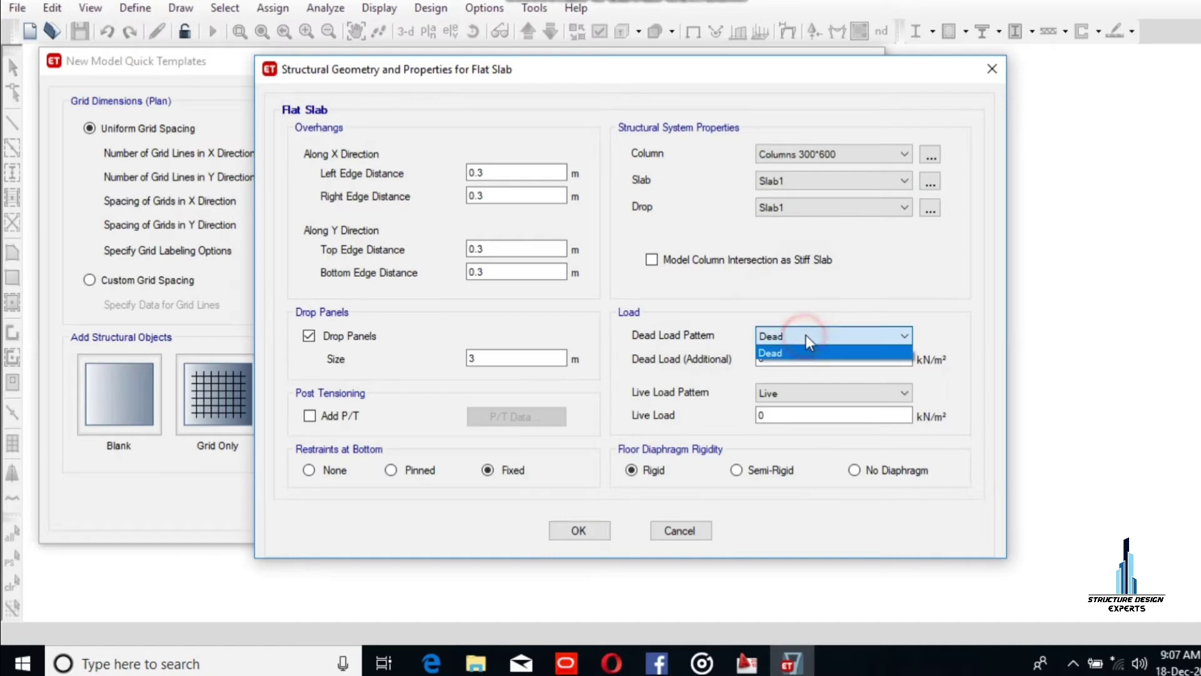
pyautogui.click(804, 353)
pyautogui.doubleClick(791, 358)
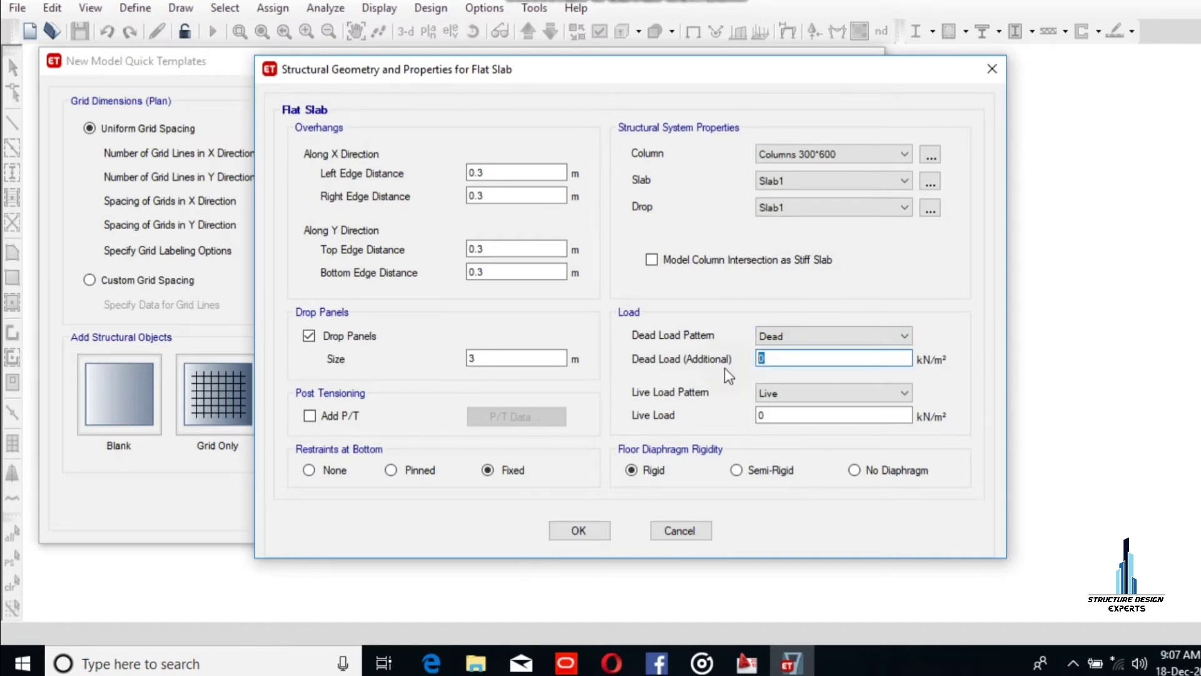
pyautogui.write('1')
# Set the live load to 2 kN/m² and generate the flat slab model.
pyautogui.click(771, 393)
pyautogui.click(768, 407)
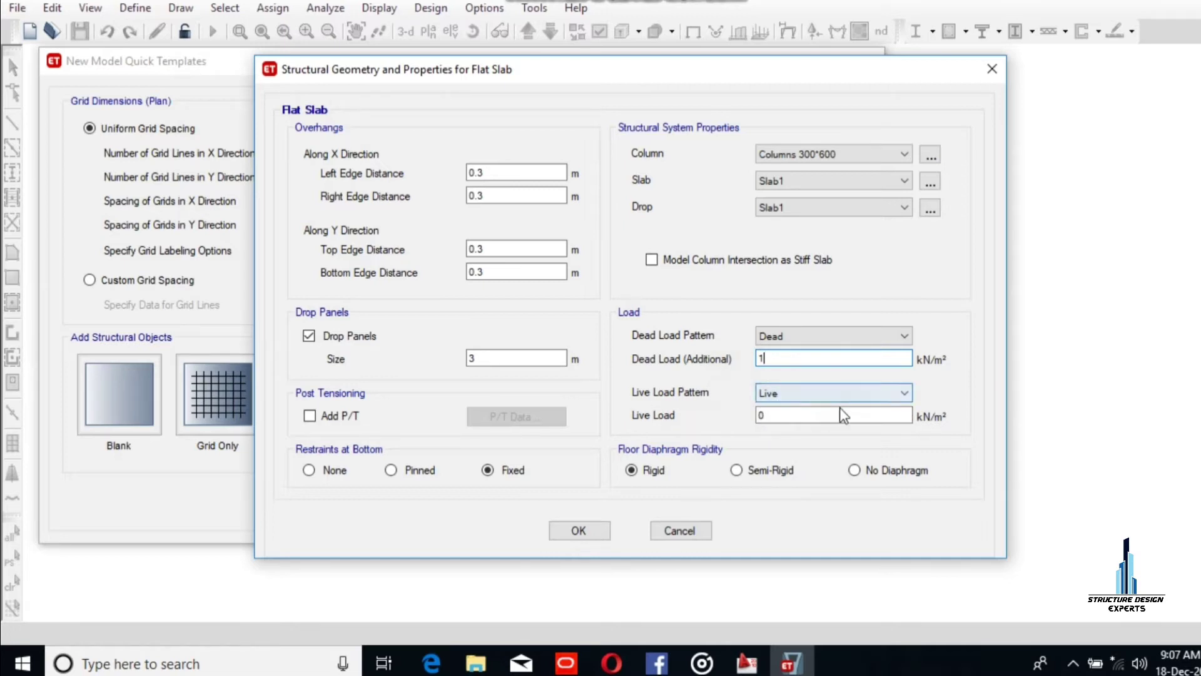
pyautogui.click(849, 391)
pyautogui.click(849, 391)
pyautogui.doubleClick(809, 415)
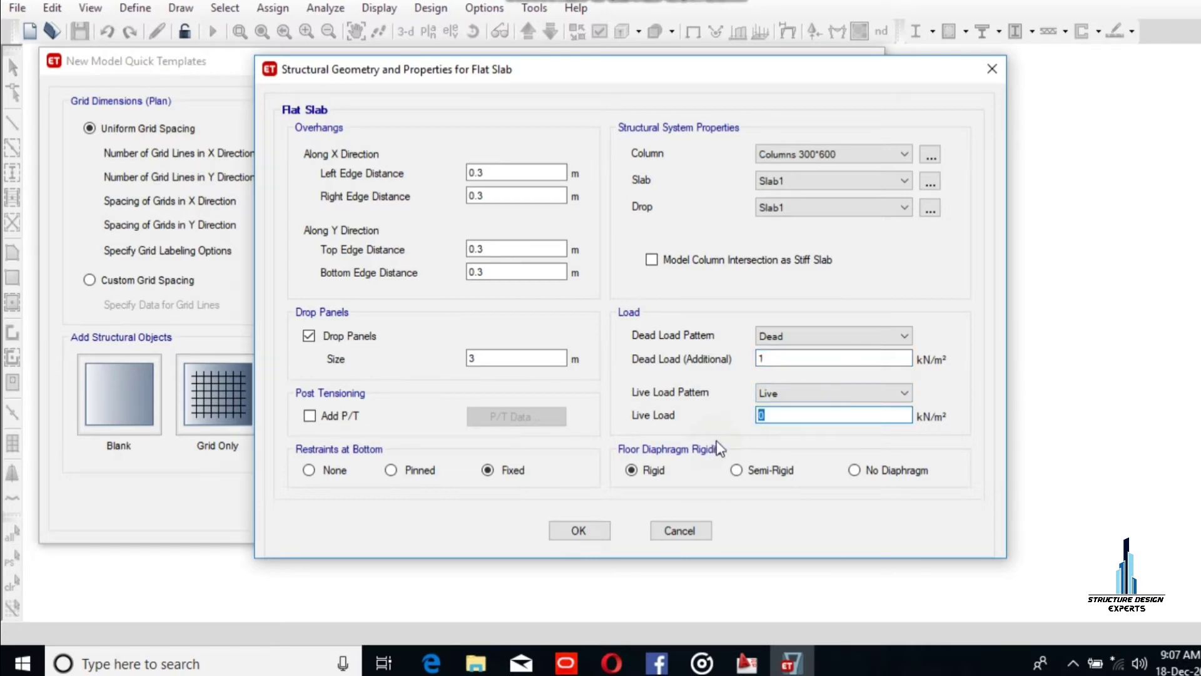
pyautogui.write('2')
pyautogui.click(588, 531)
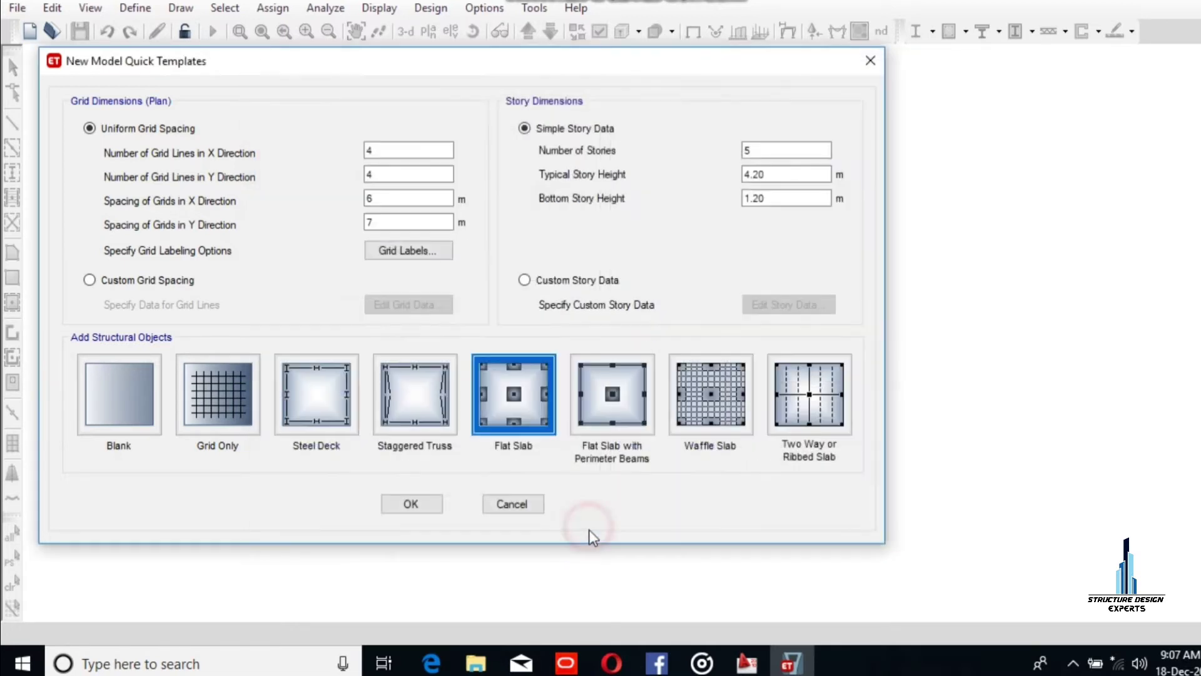
pyautogui.click(411, 506)
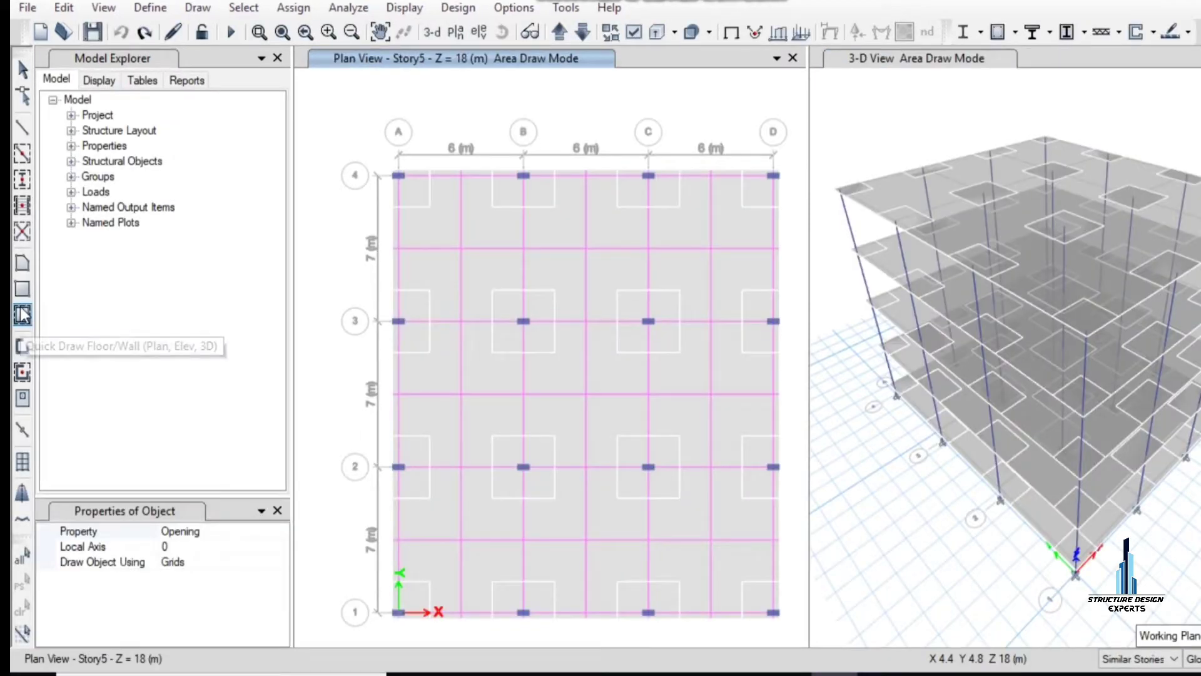
# Draw an Opening area in bay B–C between grids 2 and 3 on all similar stories.
pyautogui.click(270, 533)
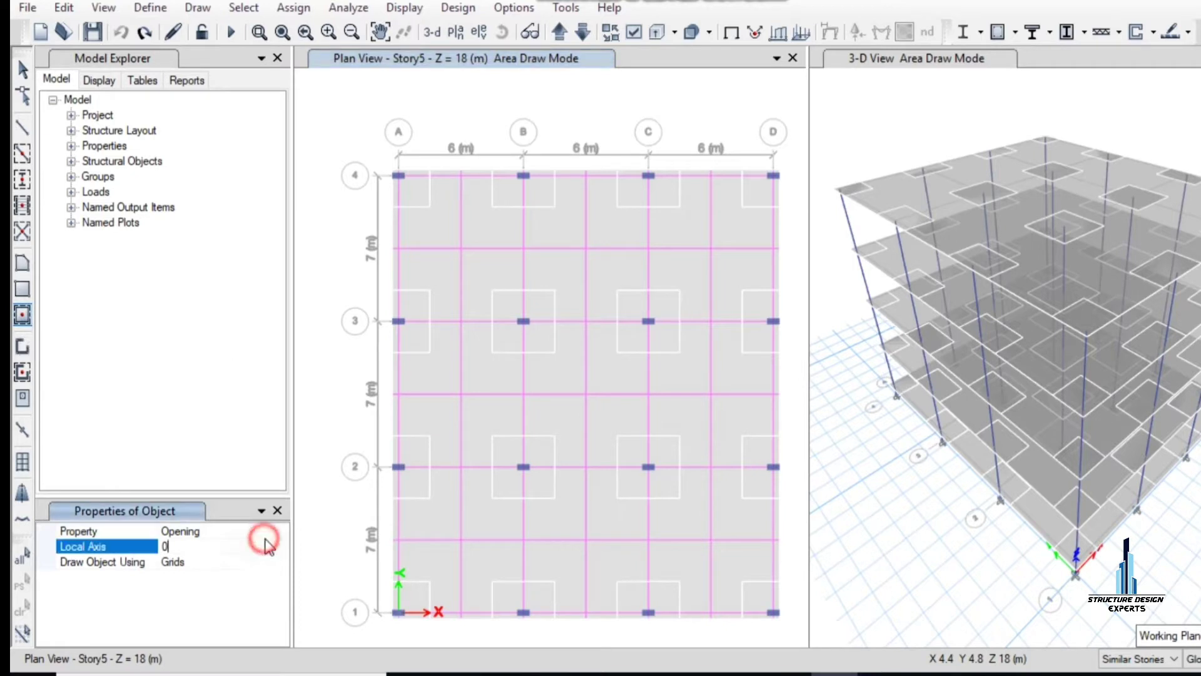
pyautogui.click(283, 533)
pyautogui.click(204, 569)
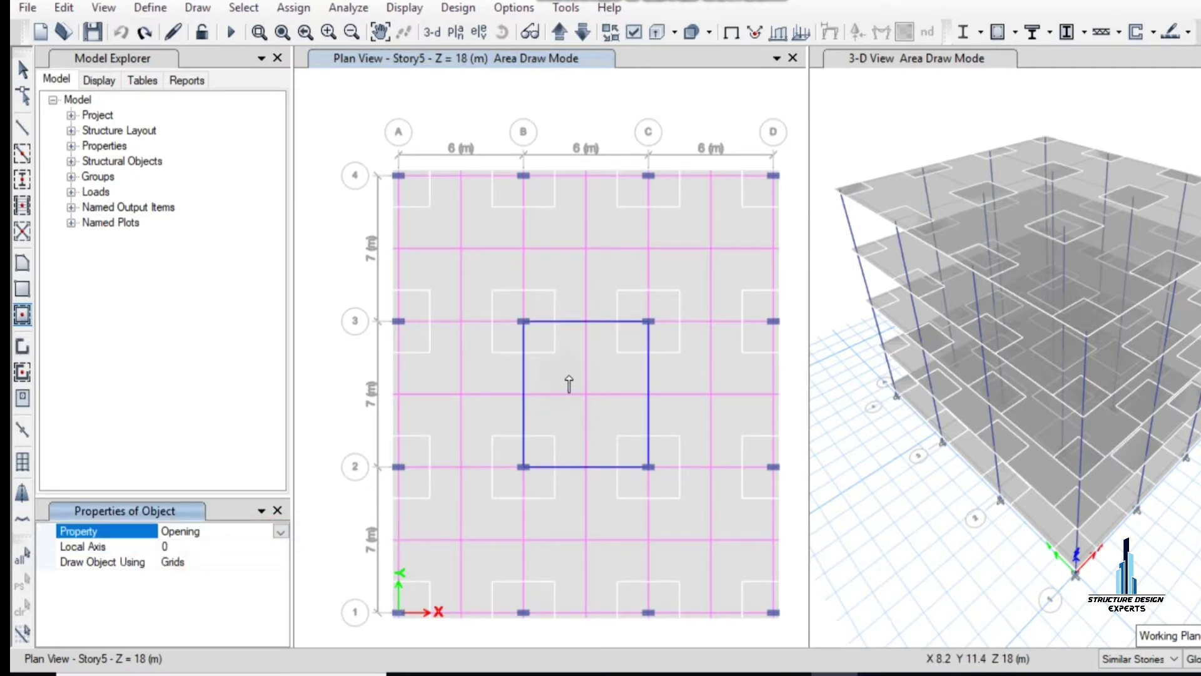
pyautogui.click(569, 384)
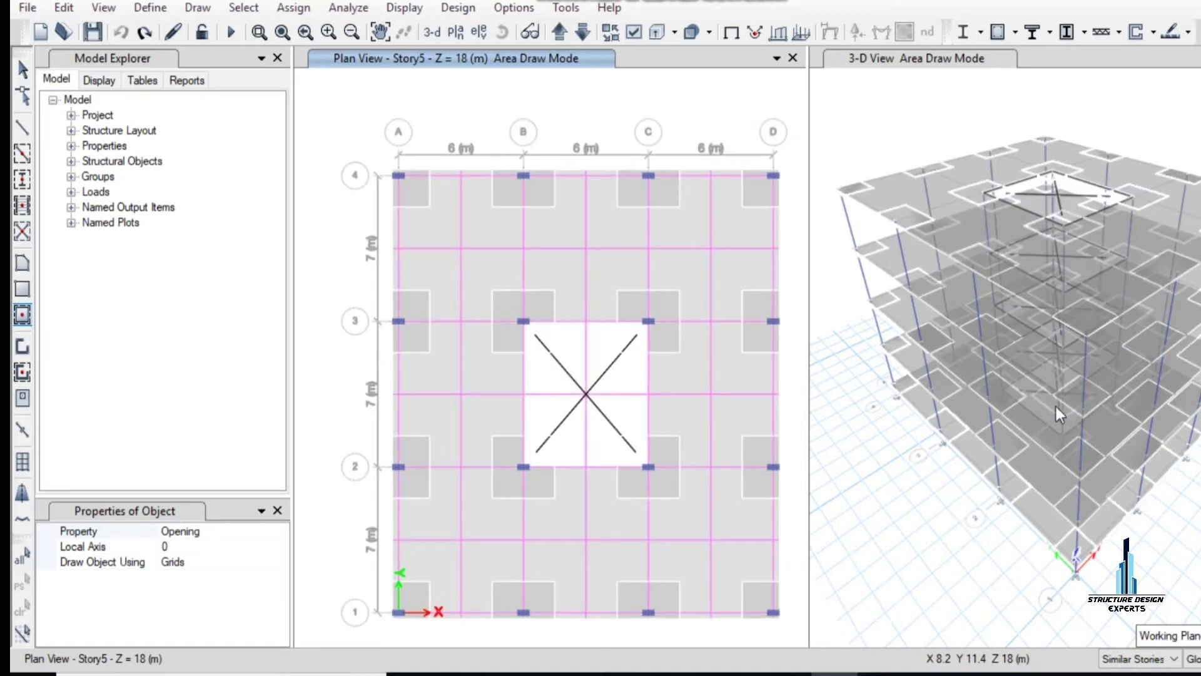
pyautogui.hotkey('ctrl', 'y')
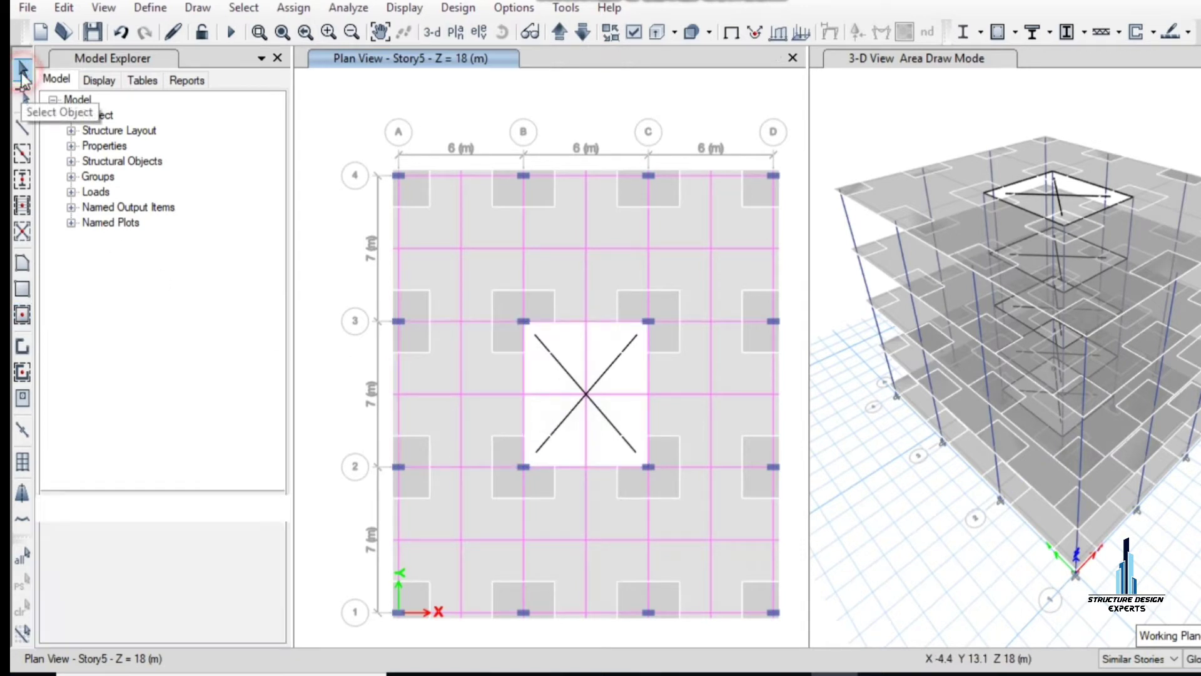
pyautogui.click(22, 72)
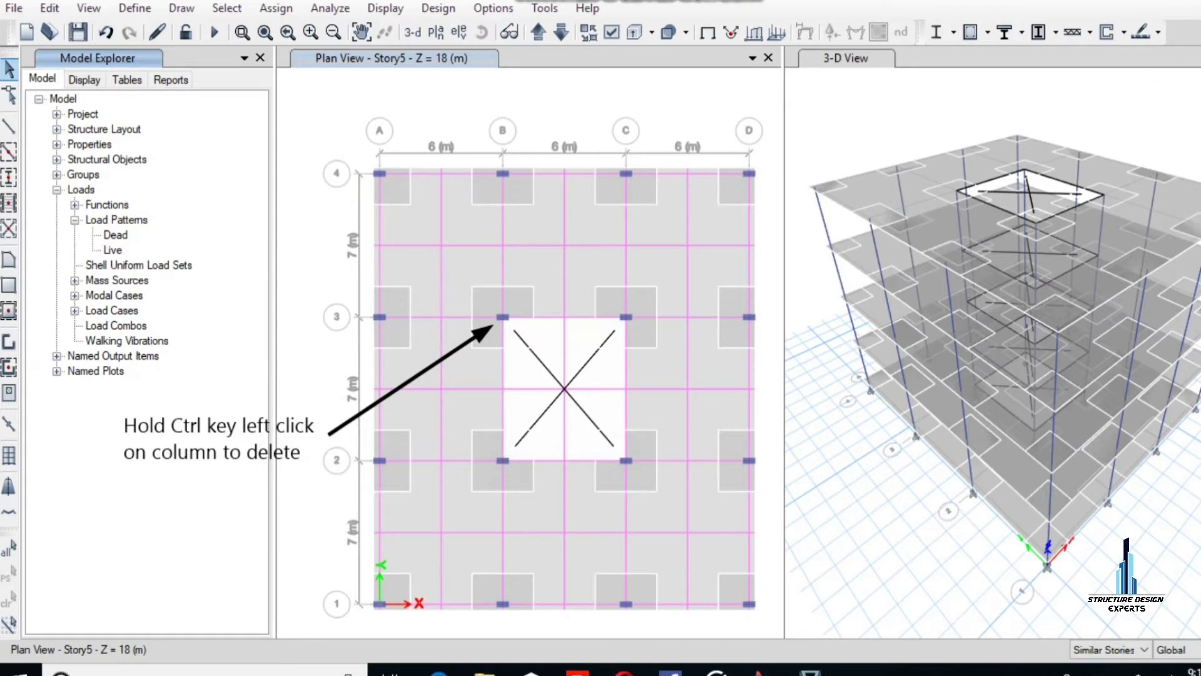
# Select column C7 at grid B-3 on all stories and delete it.
pyautogui.click(116, 235)
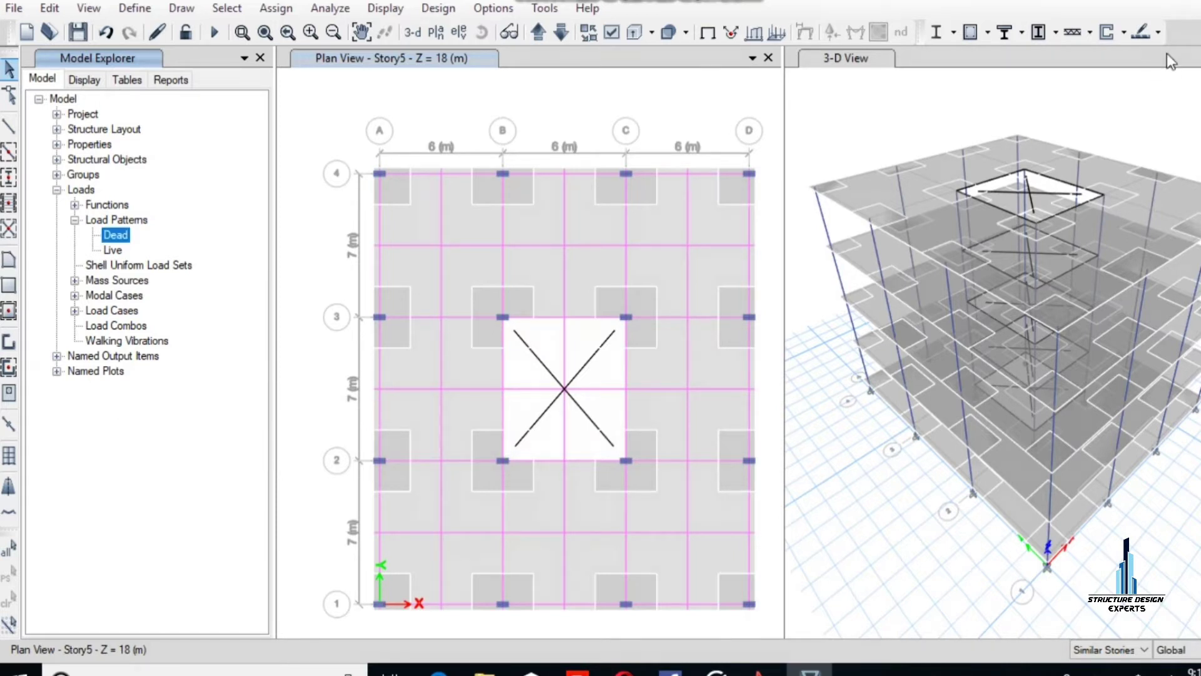
pyautogui.keyDown('ctrl'); pyautogui.click(501, 319); pyautogui.keyUp('ctrl')
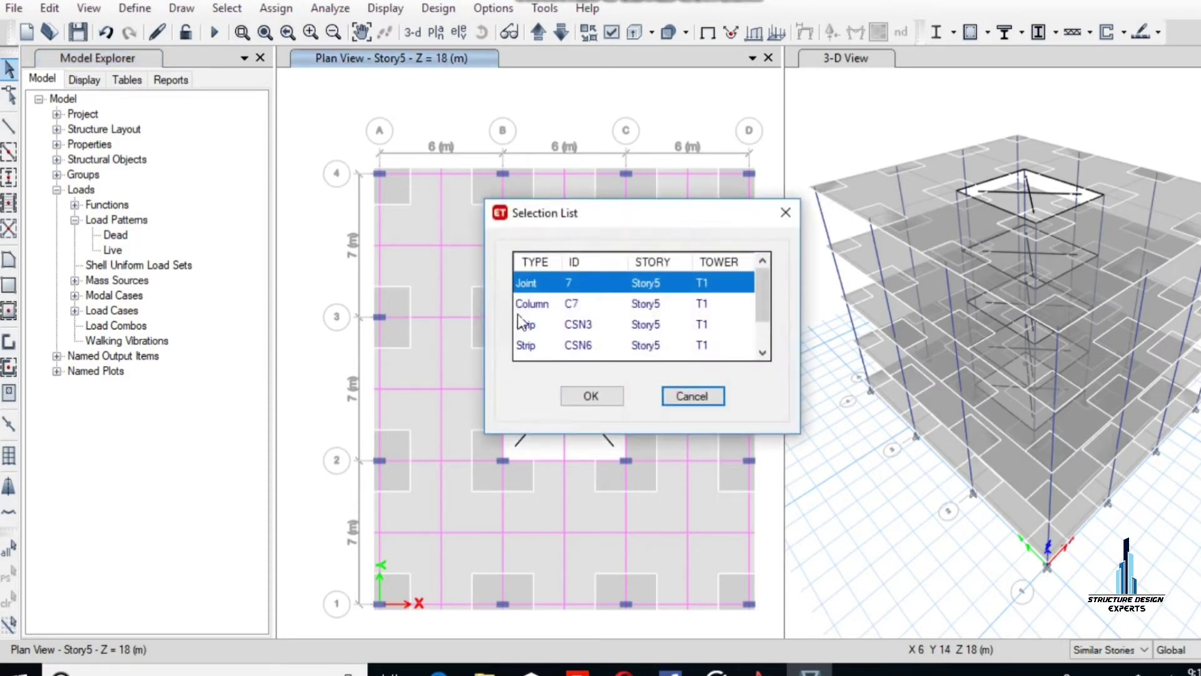
pyautogui.click(647, 307)
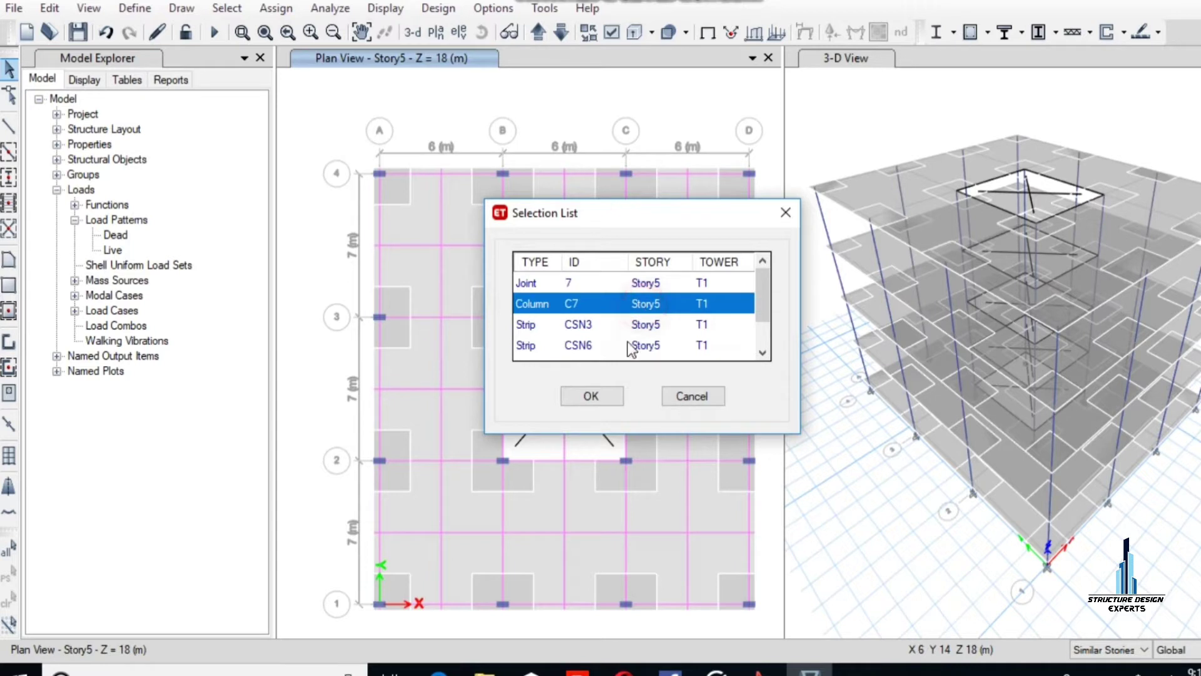
pyautogui.click(609, 395)
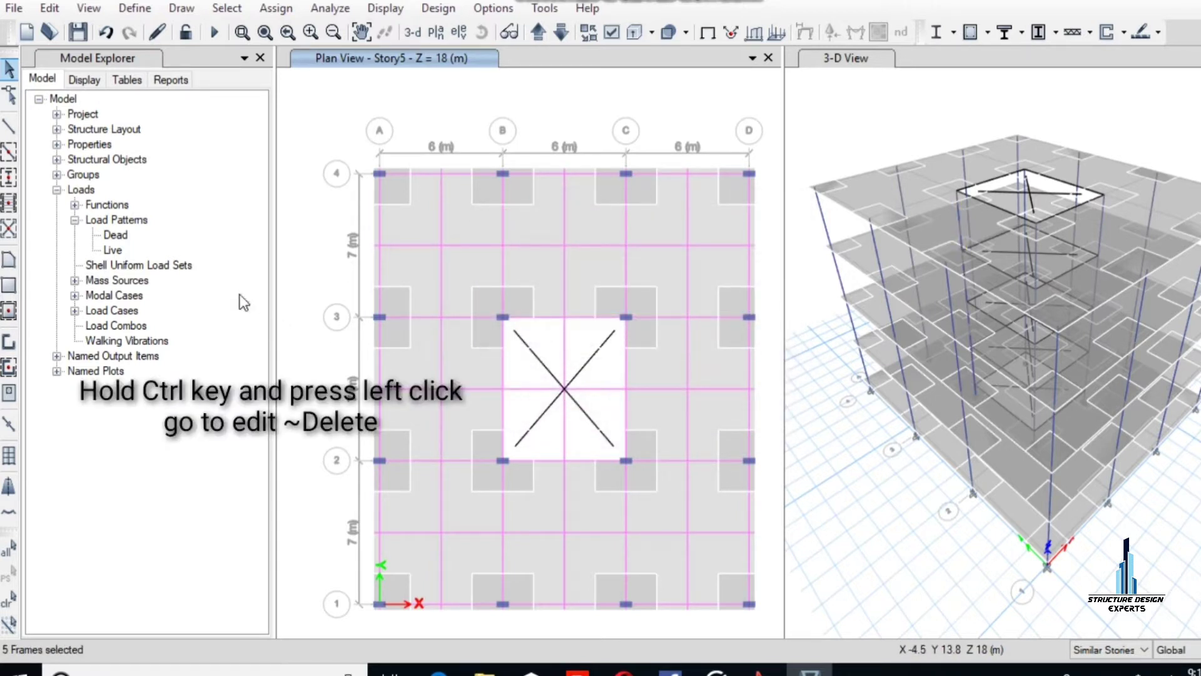
pyautogui.click(50, 9)
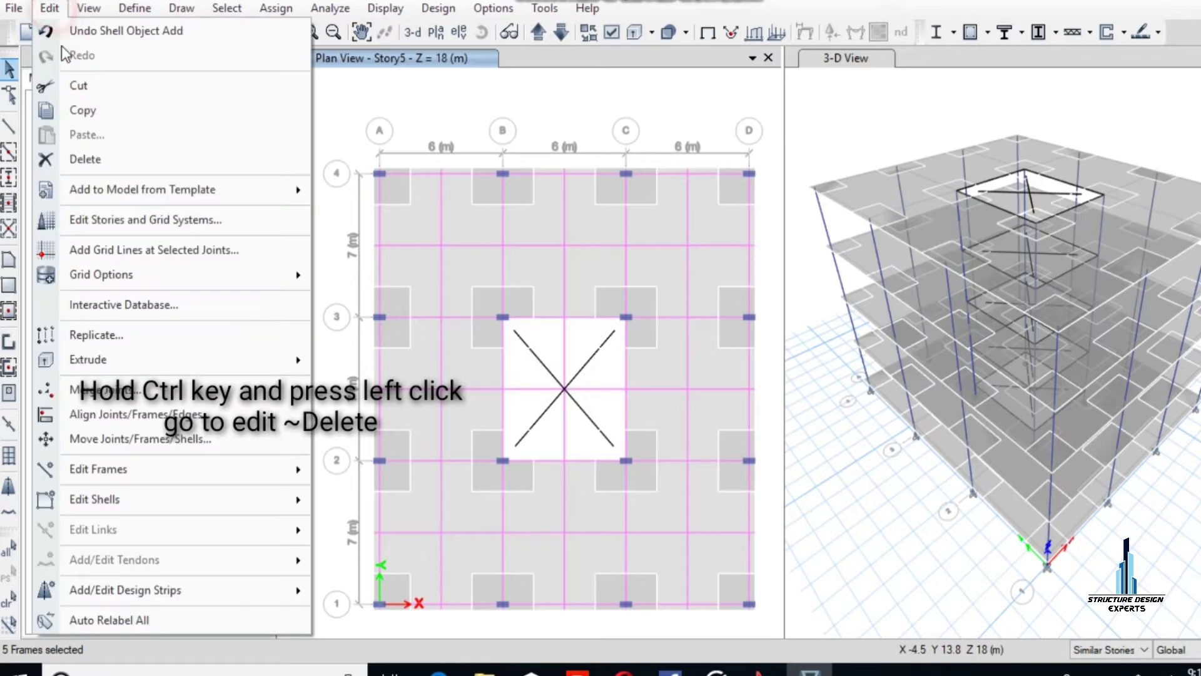
pyautogui.click(87, 156)
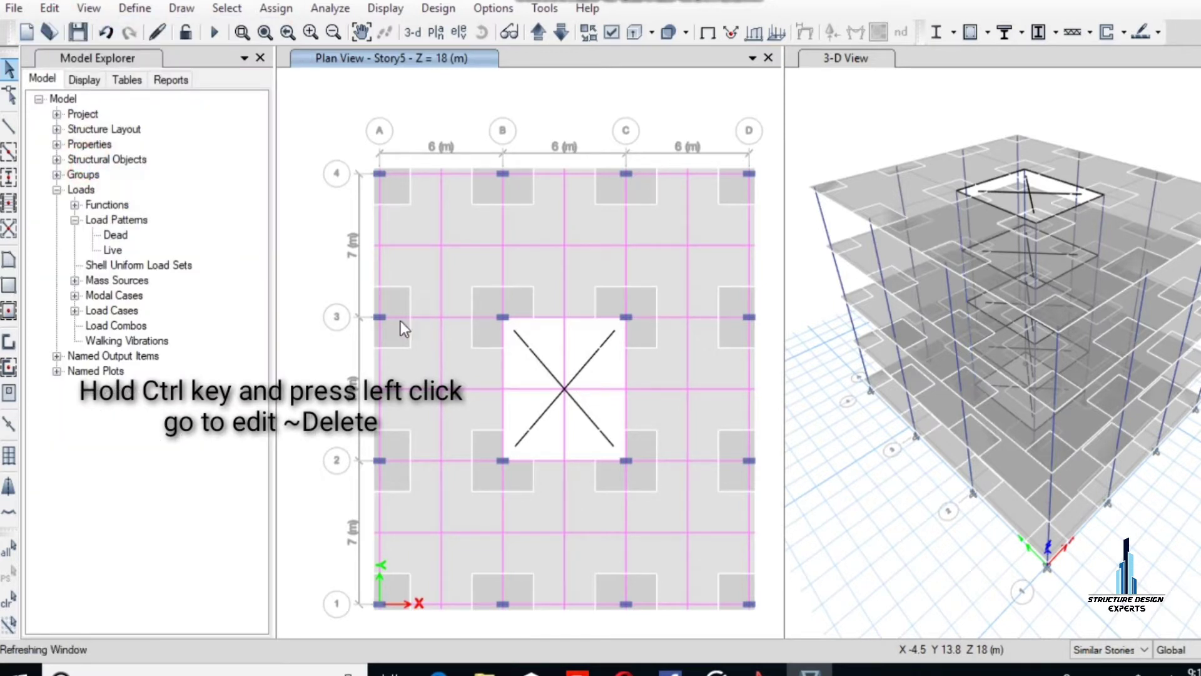
# Select column C11 at grid C-3 on all stories.
pyautogui.keyDown('ctrl'); pyautogui.click(626, 319); pyautogui.keyUp('ctrl')
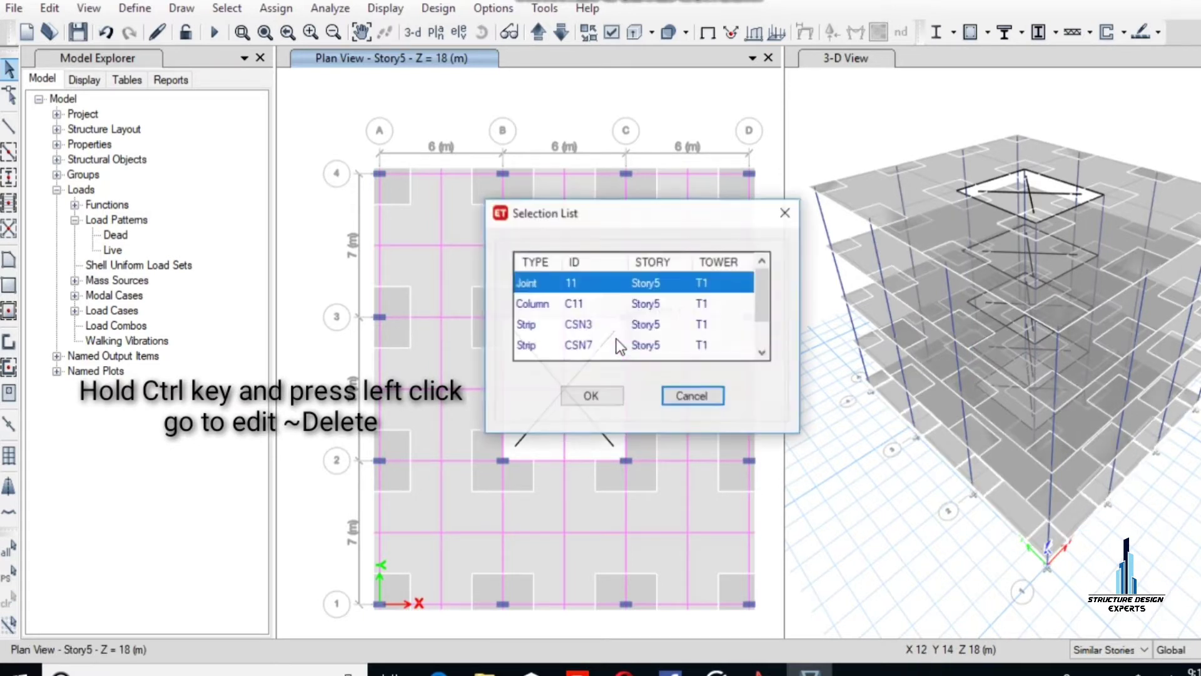
pyautogui.click(573, 306)
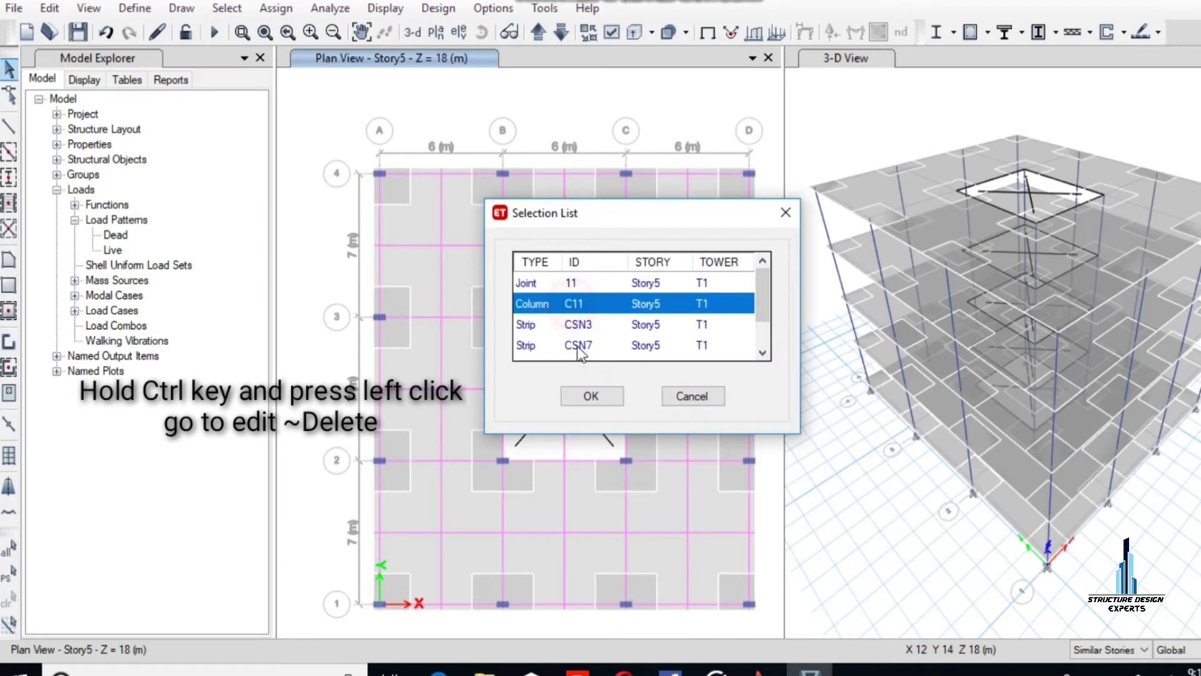
pyautogui.click(591, 396)
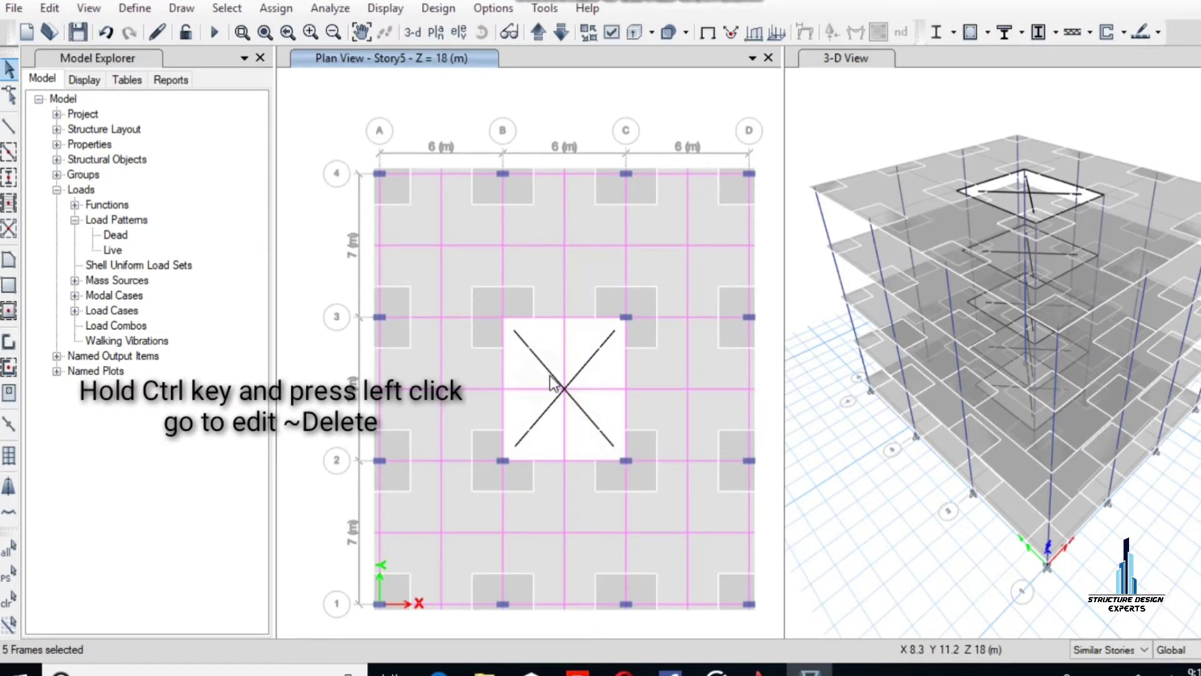
# Delete the selected C-3 columns and column C10 at grid C-2.
pyautogui.click(49, 9)
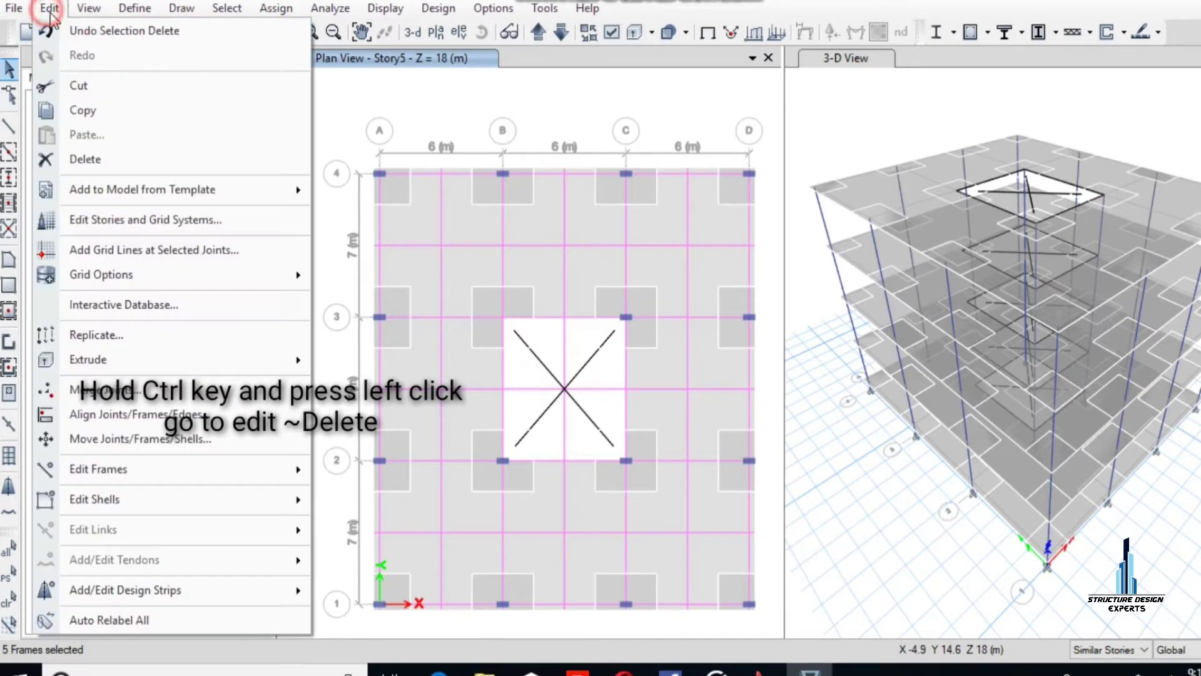
pyautogui.click(93, 159)
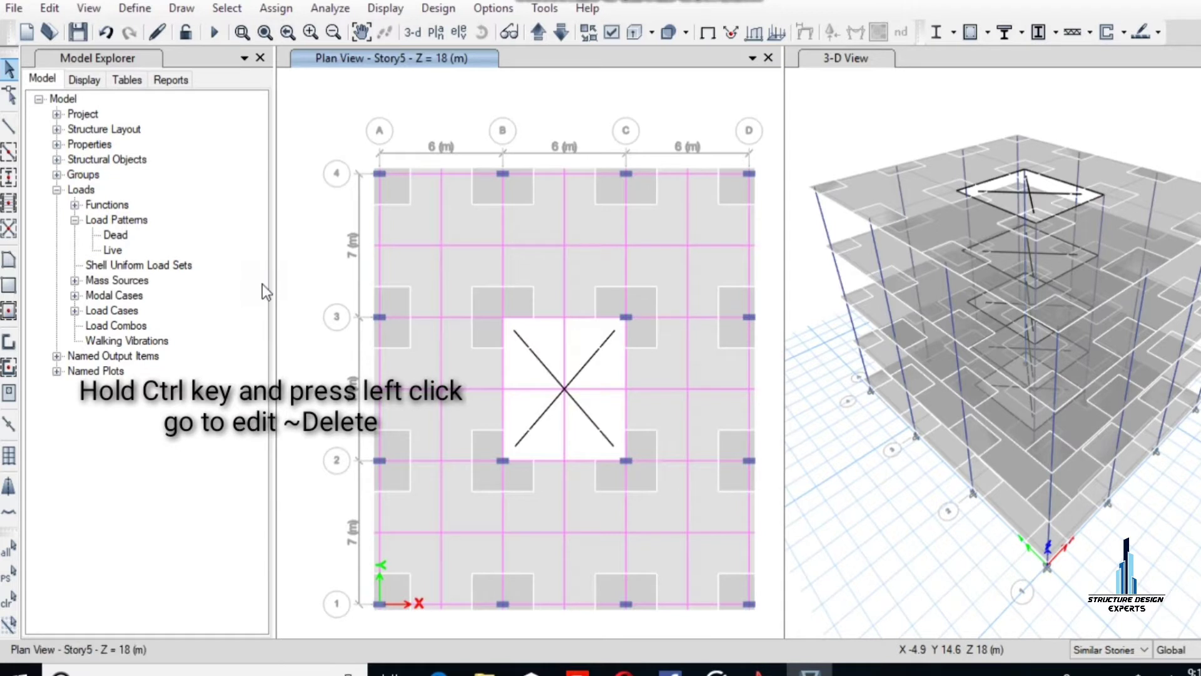
pyautogui.click(630, 473)
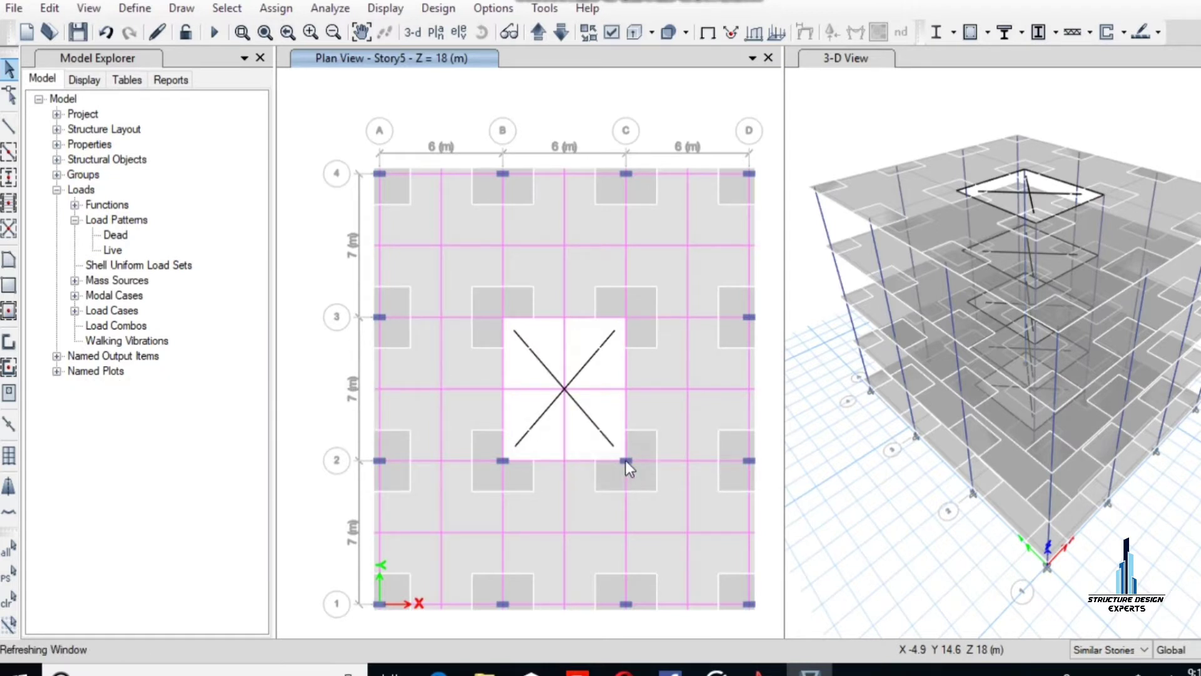
pyautogui.keyDown('ctrl'); pyautogui.click(626, 460); pyautogui.keyUp('ctrl')
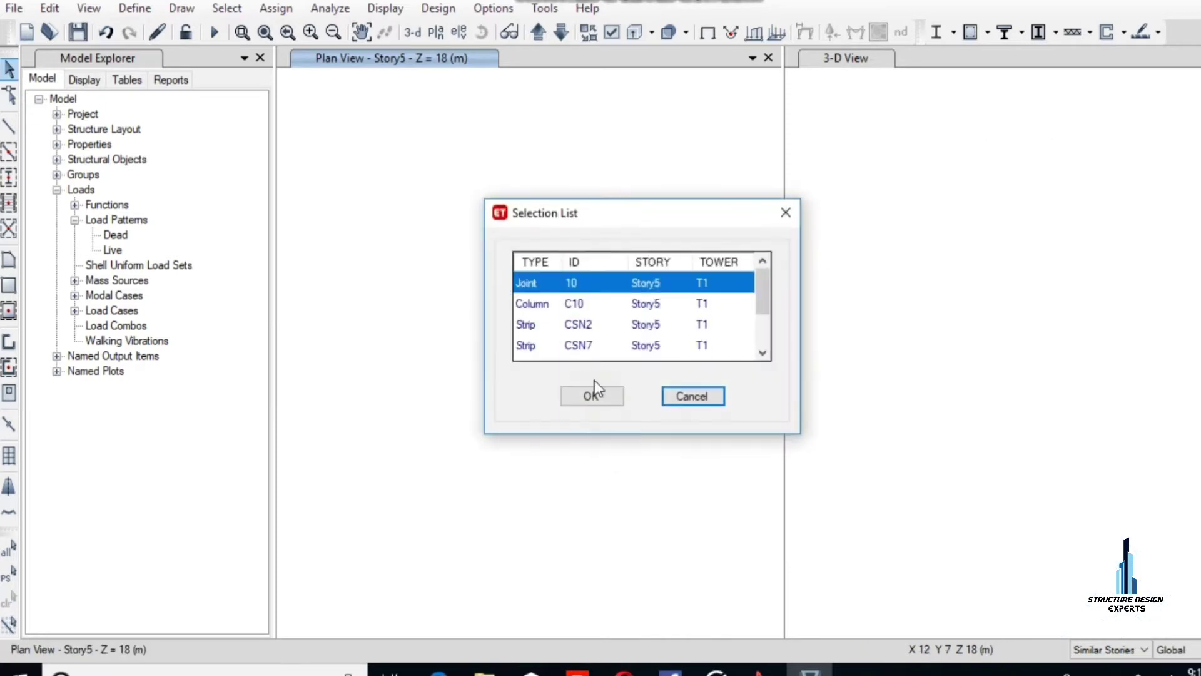
pyautogui.click(572, 304)
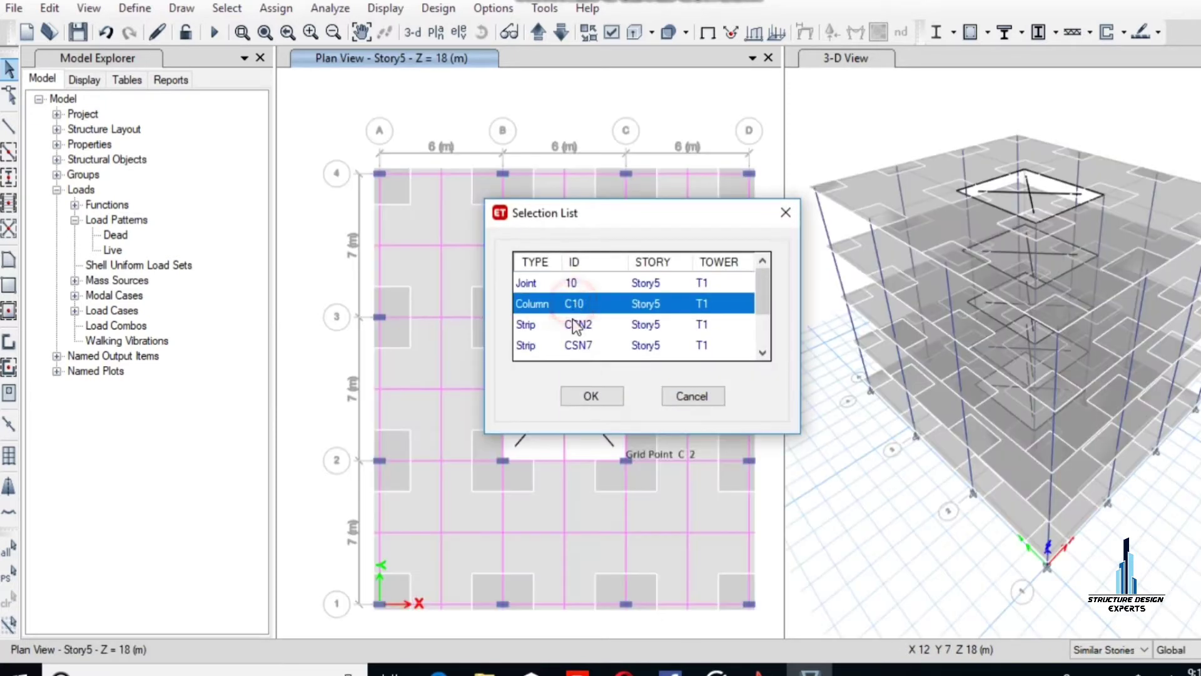
pyautogui.click(594, 398)
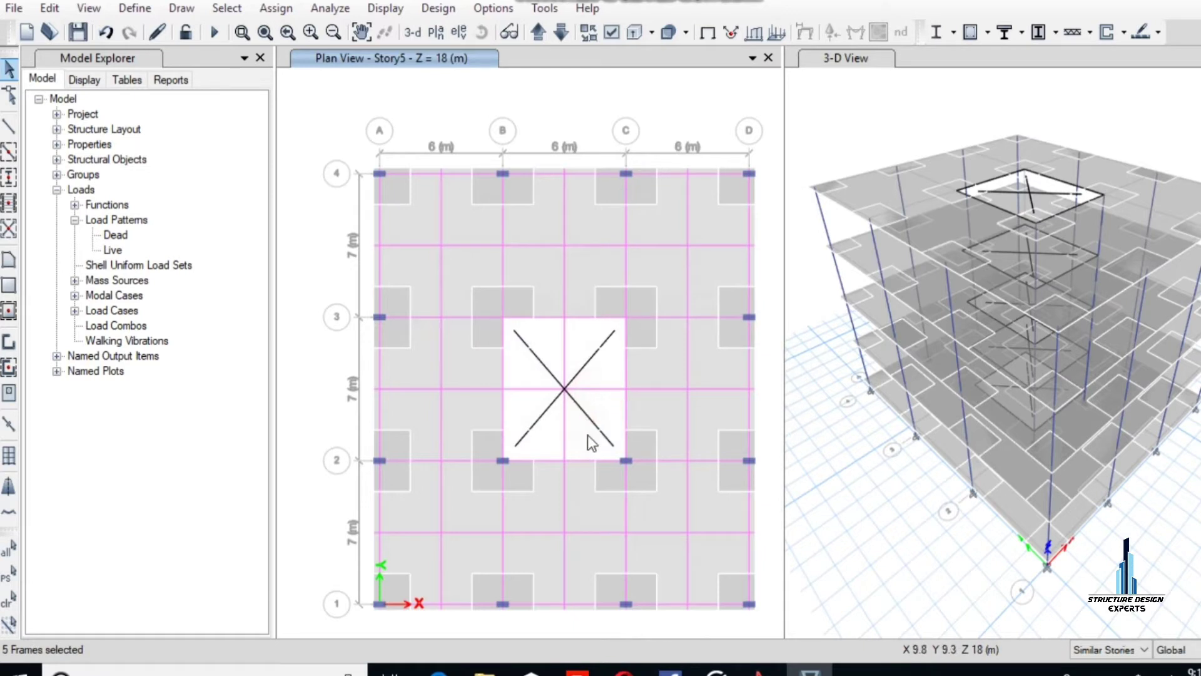
pyautogui.click(50, 9)
pyautogui.click(85, 158)
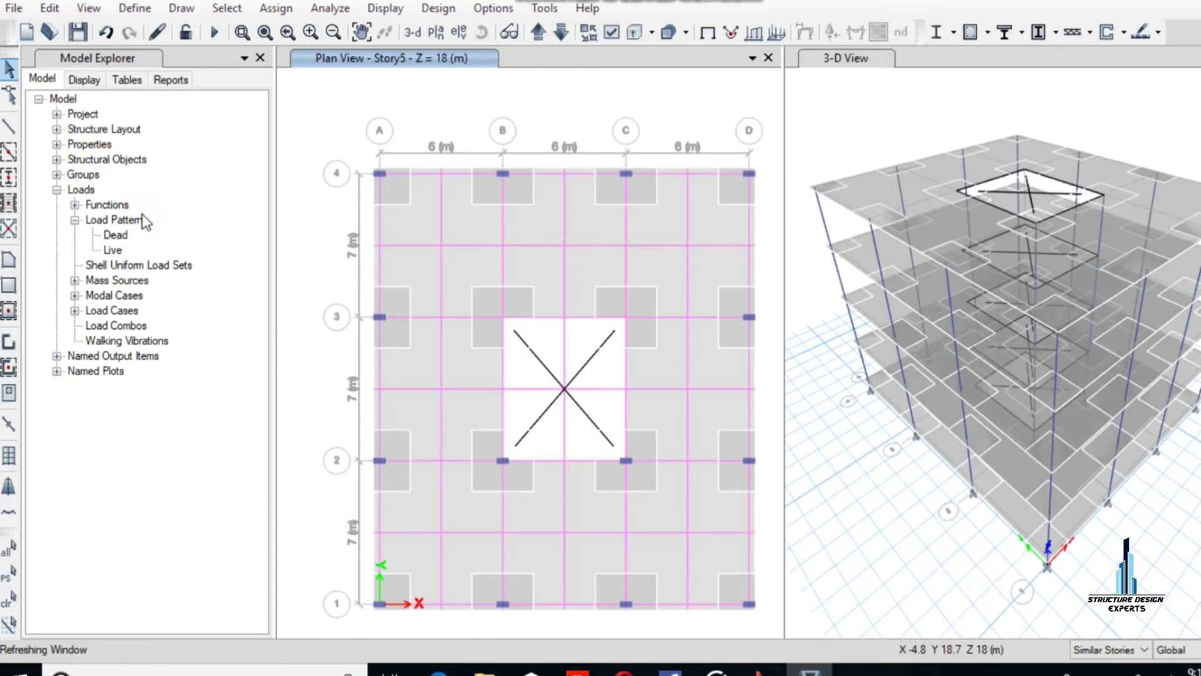
# Delete column C6 at grid B-2.
pyautogui.keyDown('ctrl'); pyautogui.click(503, 462); pyautogui.keyUp('ctrl')
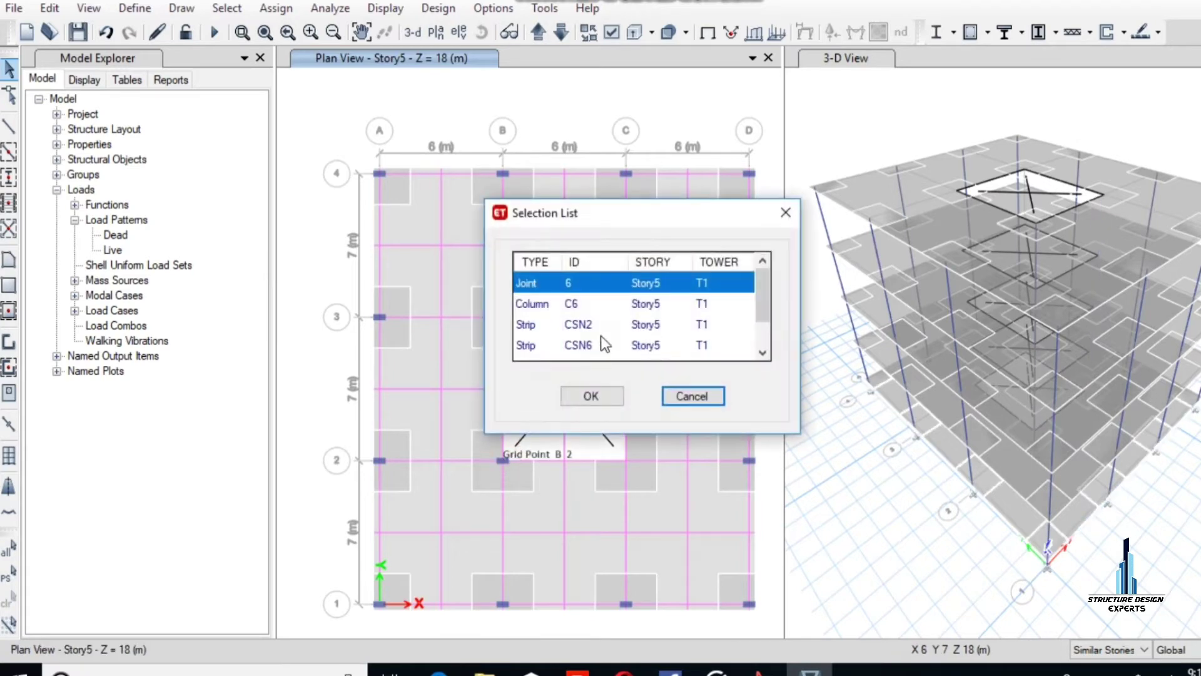
pyautogui.click(573, 305)
pyautogui.click(594, 394)
pyautogui.click(49, 8)
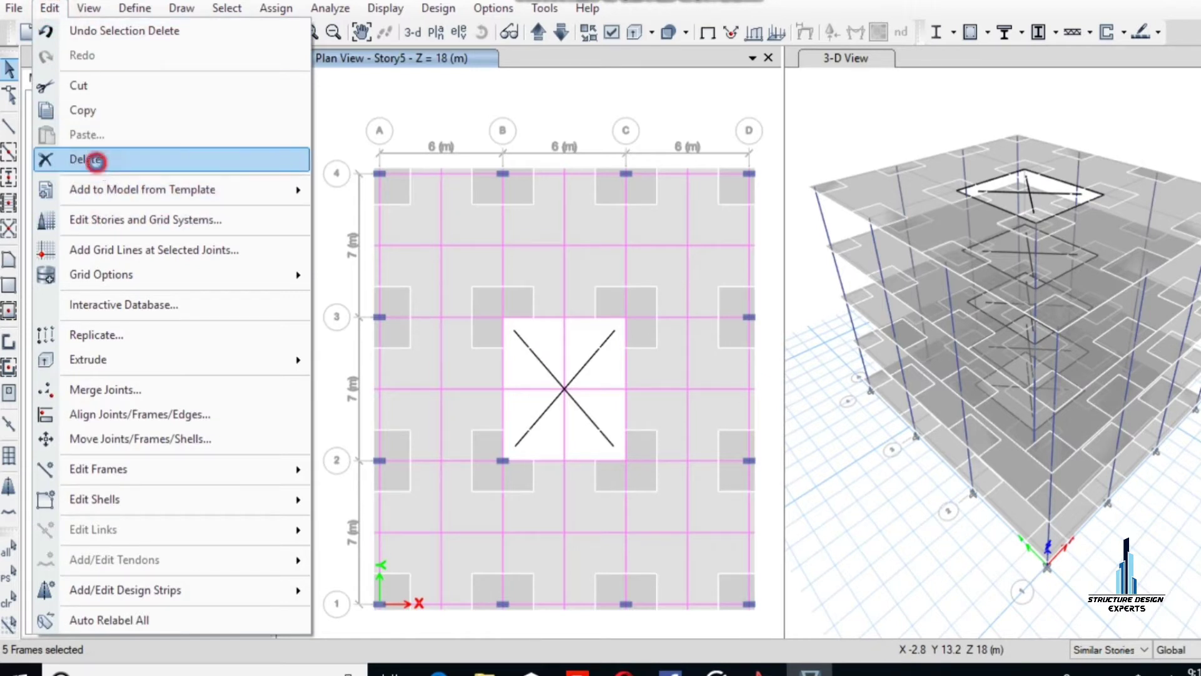
pyautogui.click(95, 164)
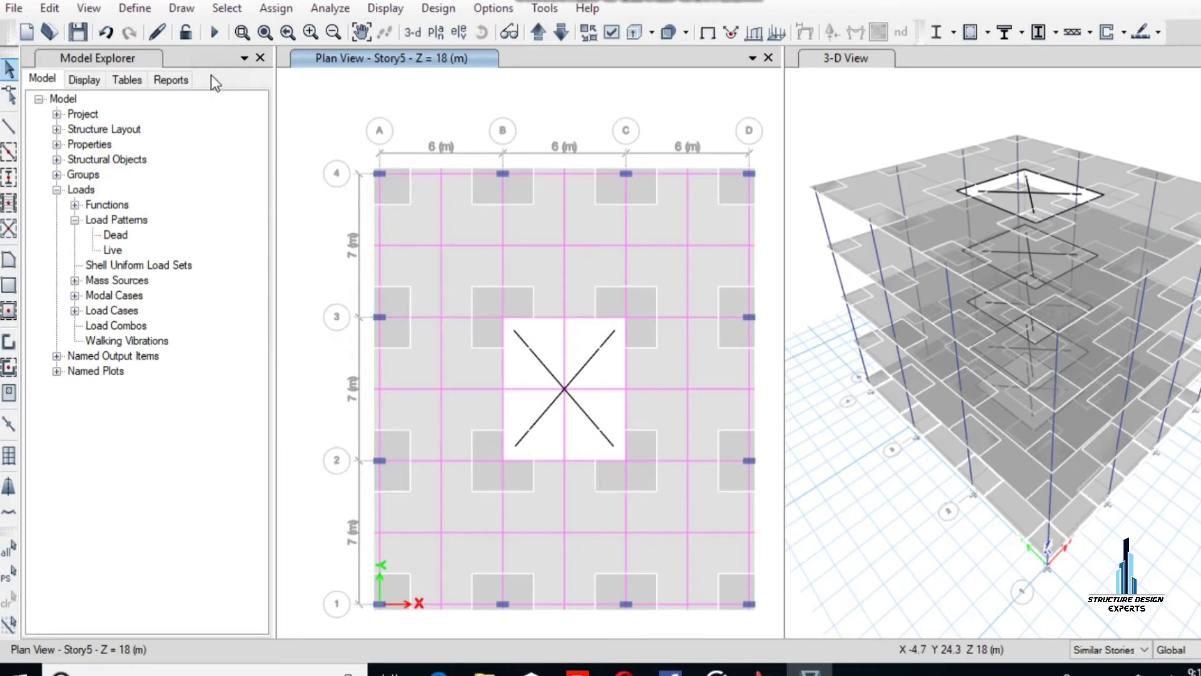
# Begin a new wall stack with the E-shaped layout: 3.6 m legs, 600/300/600/600 mm thicknesses.
pyautogui.click(181, 9)
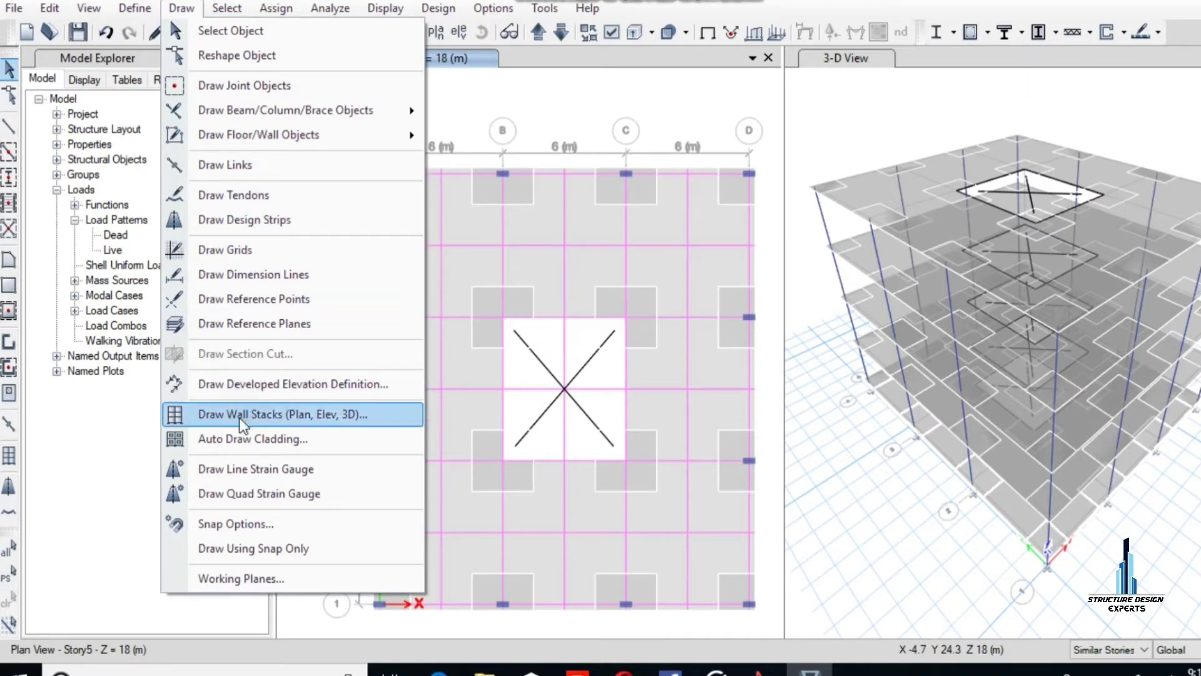
pyautogui.click(287, 416)
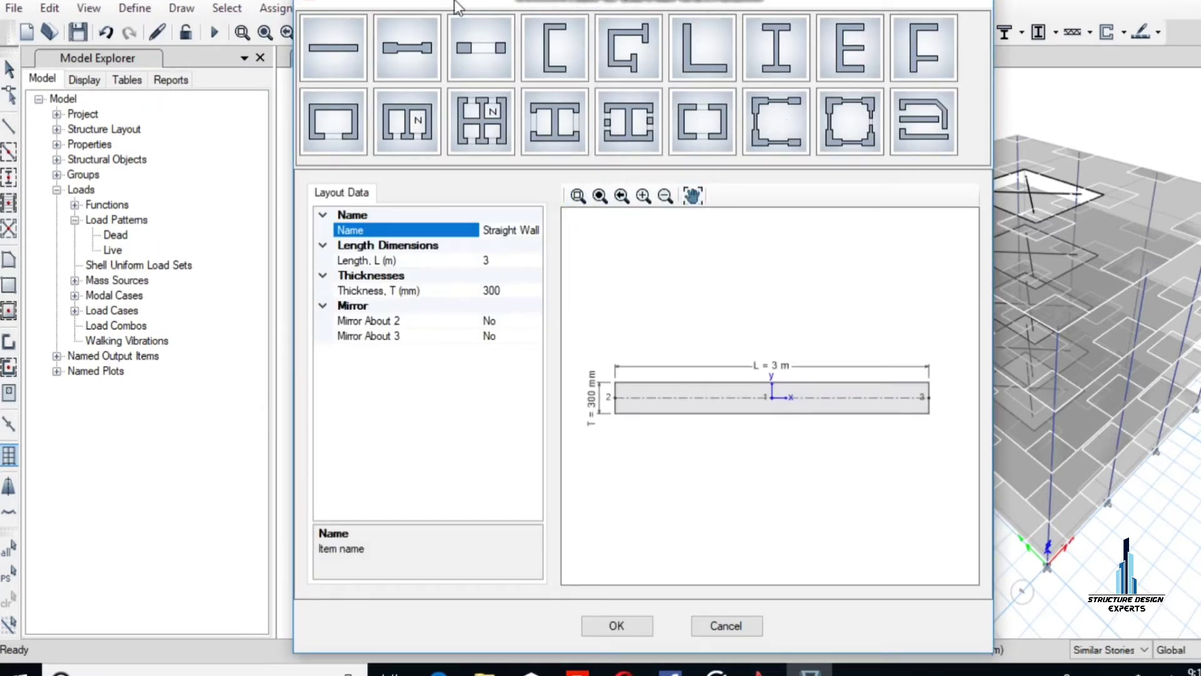
pyautogui.moveTo(421, 5); pyautogui.dragTo(826, 33)
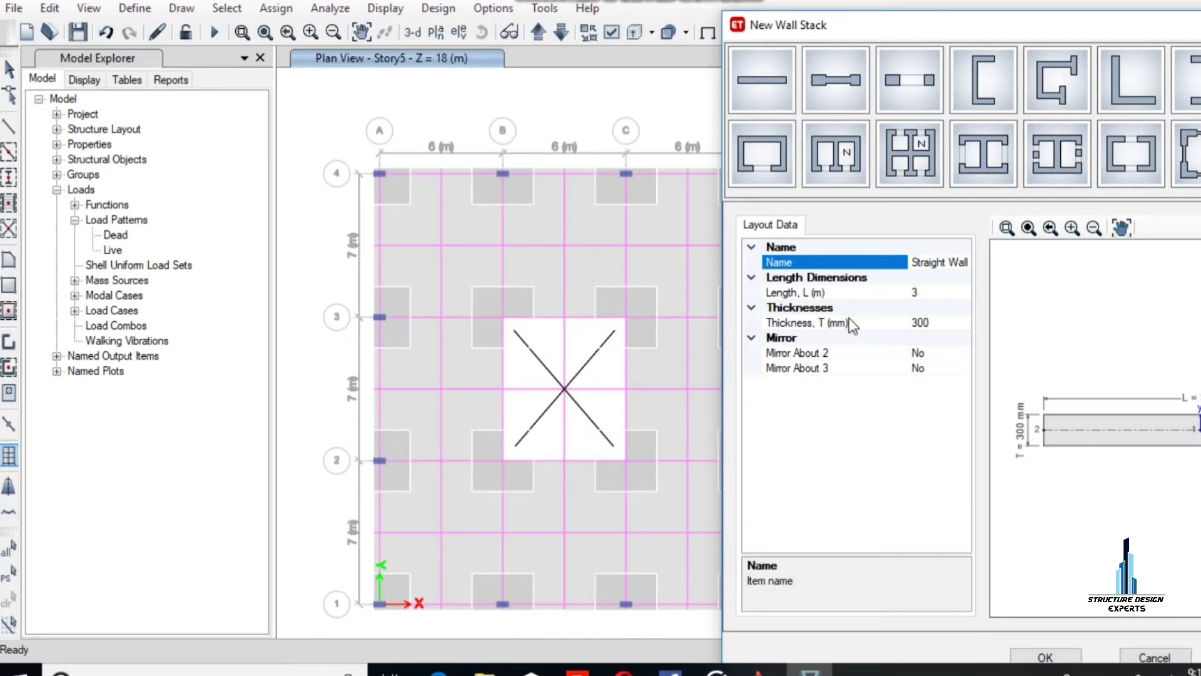
pyautogui.moveTo(907, 29); pyautogui.dragTo(883, 26)
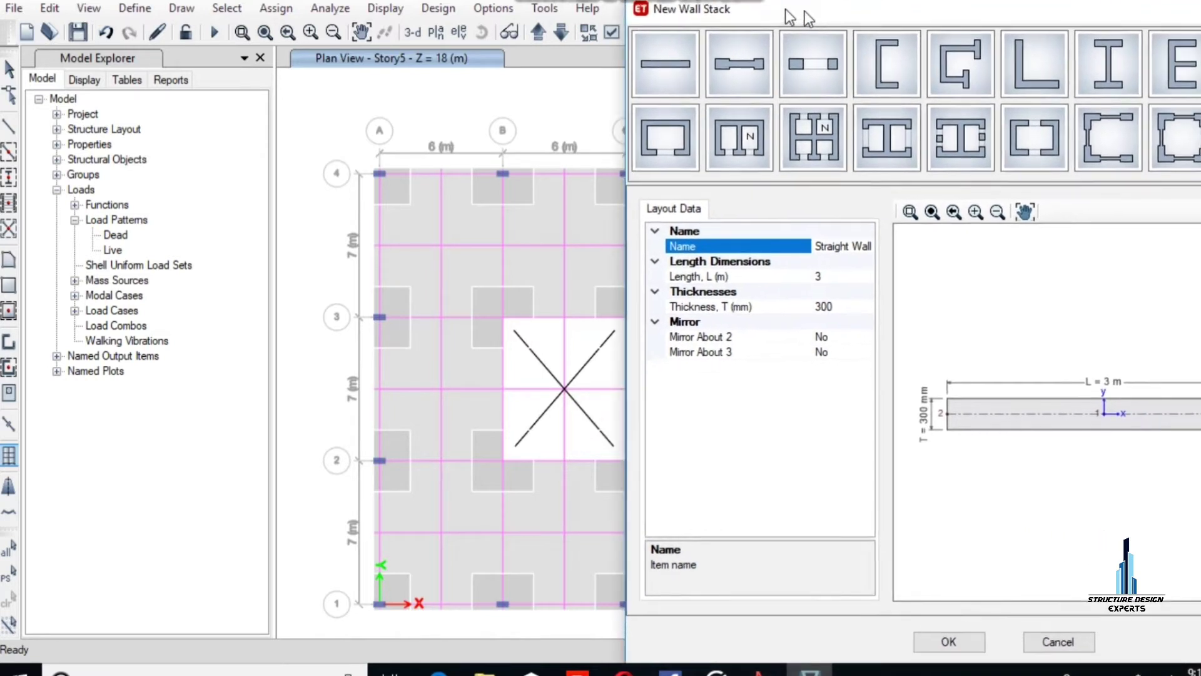
pyautogui.moveTo(798, 10); pyautogui.dragTo(666, 11)
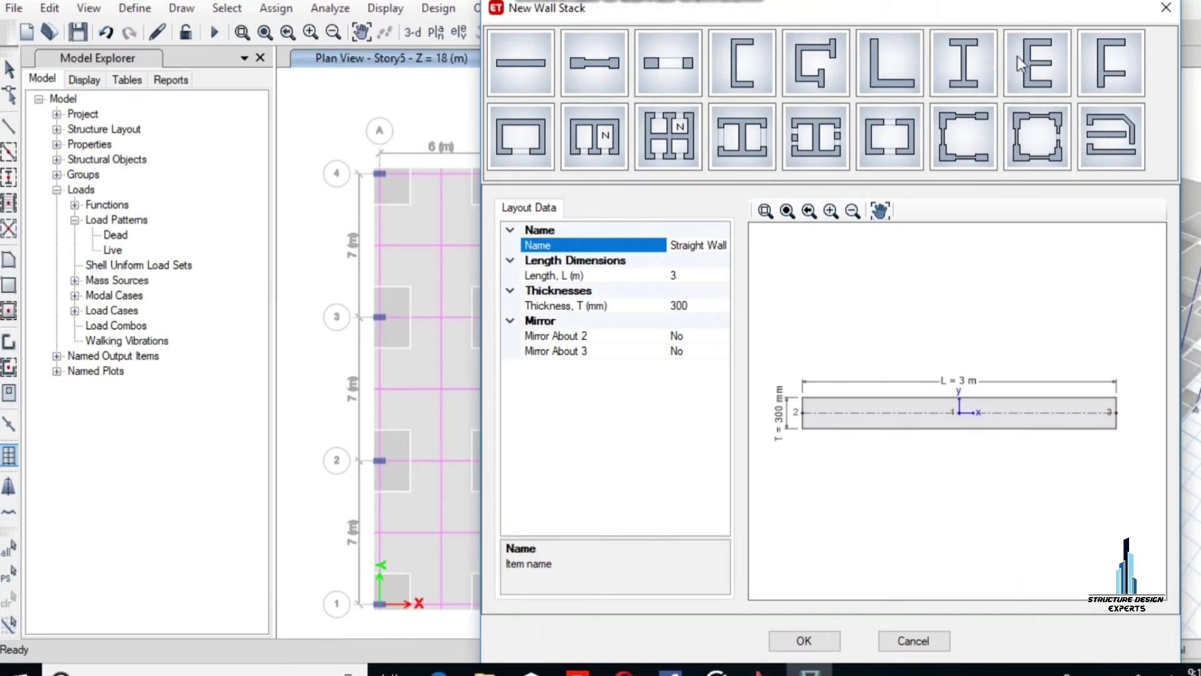
pyautogui.click(1034, 78)
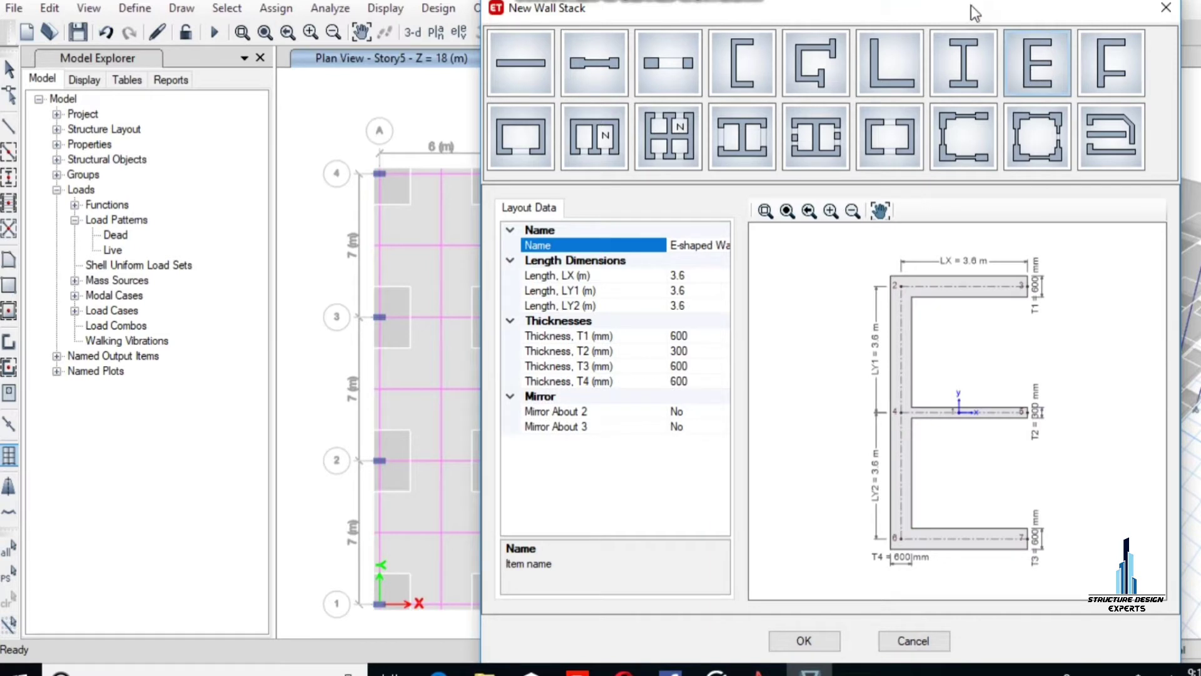
pyautogui.moveTo(970, 3); pyautogui.dragTo(1143, 22)
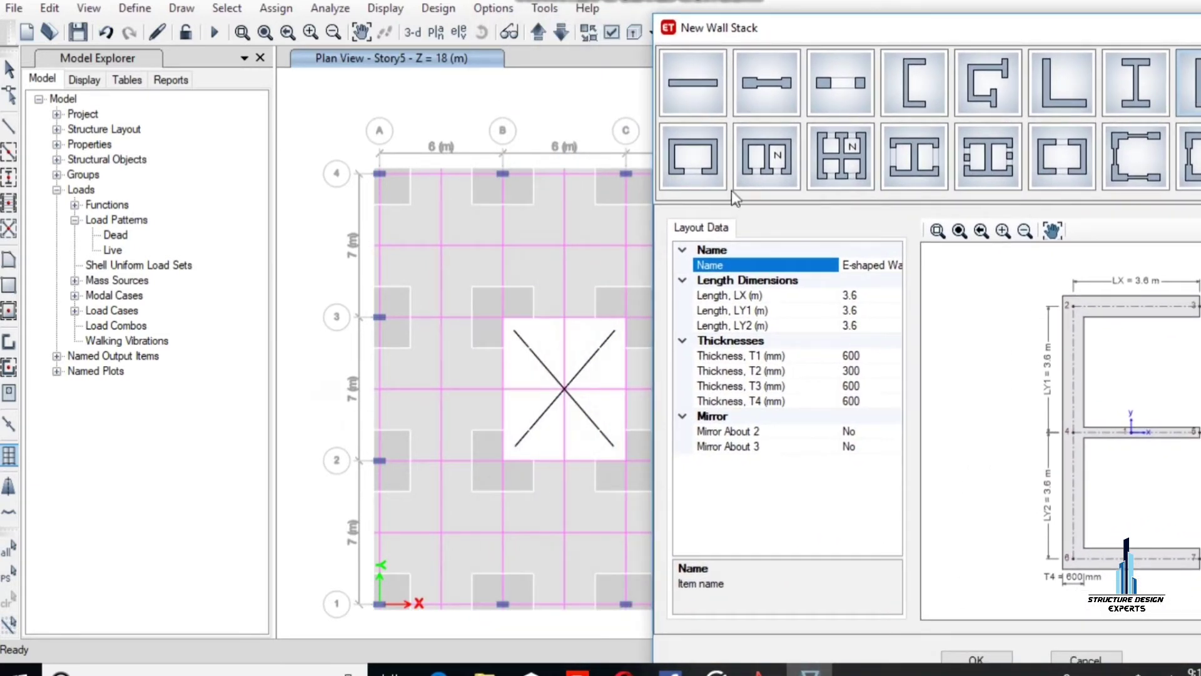
pyautogui.moveTo(943, 30); pyautogui.dragTo(1083, 10)
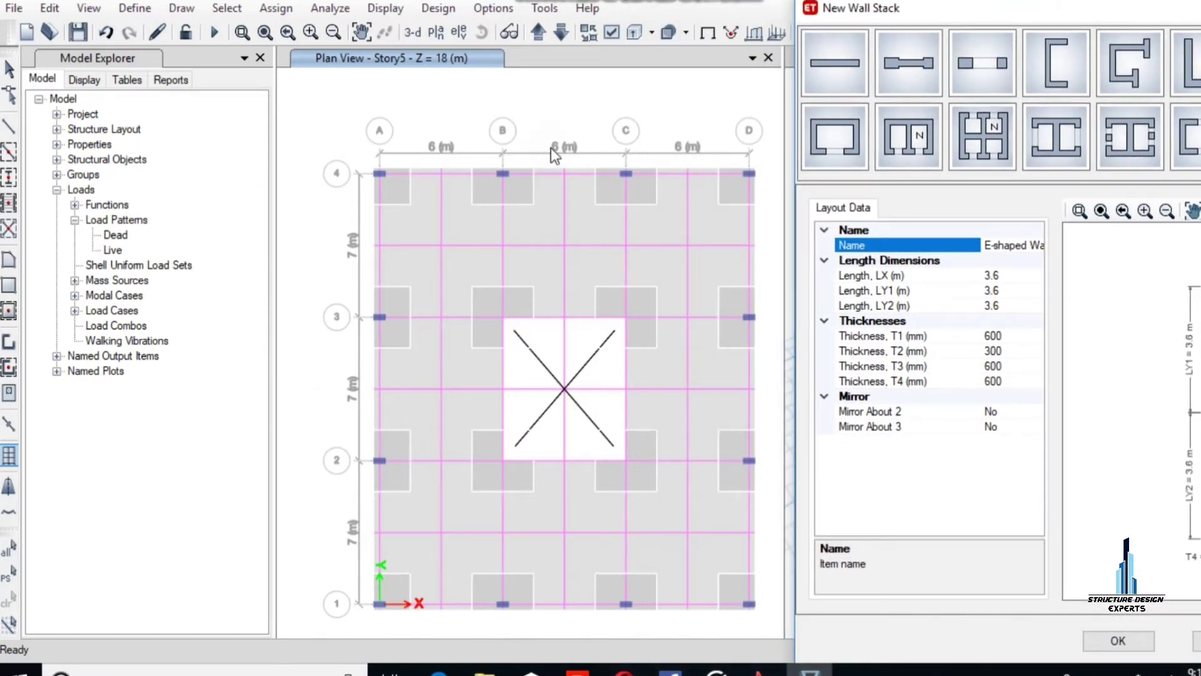
pyautogui.moveTo(962, 9); pyautogui.dragTo(500, 44)
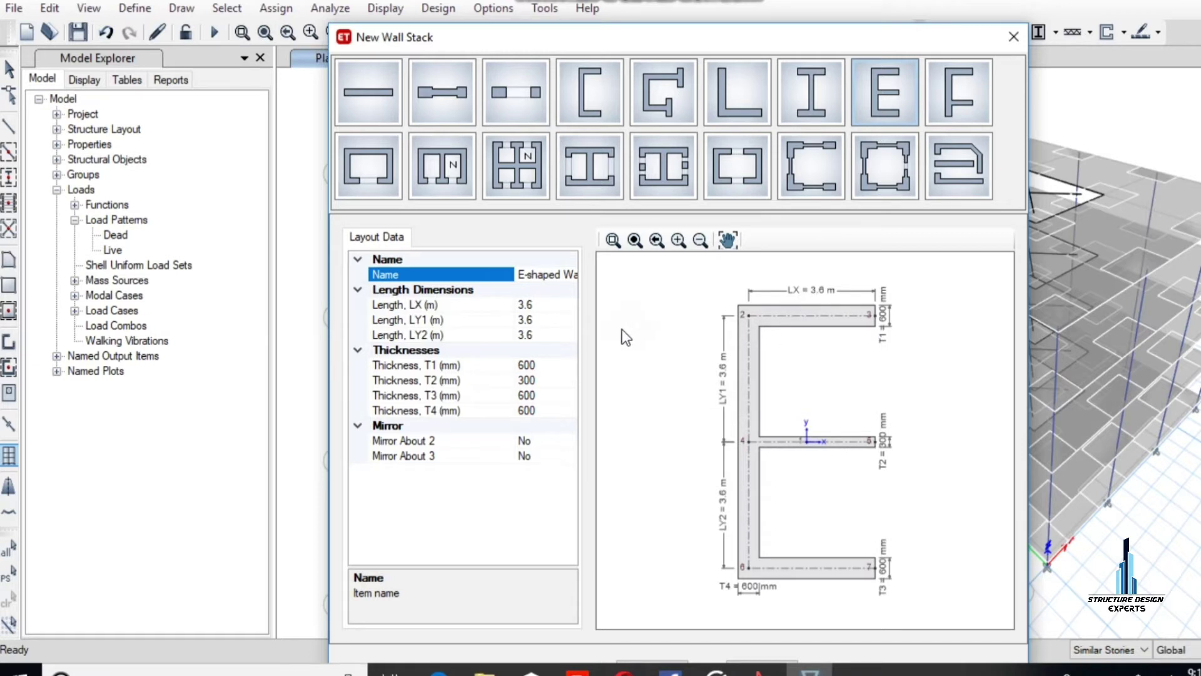
# Set the wall stack length LX to 6 m and both legs LY1 and LY2 to 3.5 m.
pyautogui.click(533, 306)
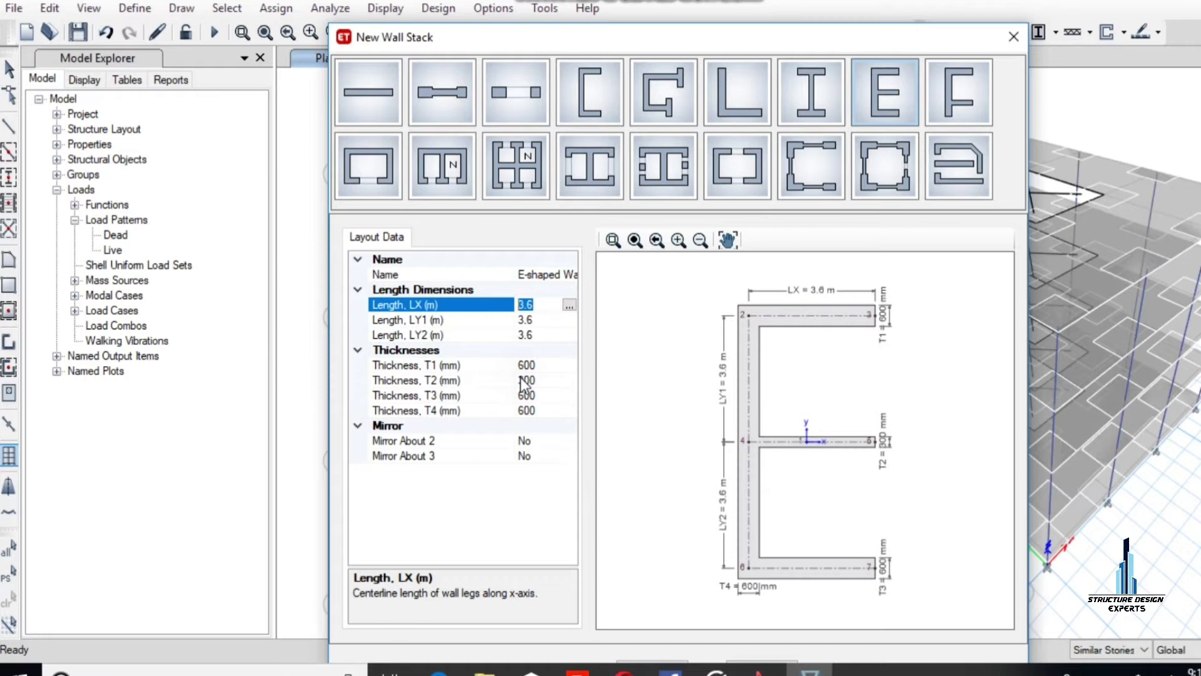
pyautogui.write('6')
pyautogui.press('Tab')
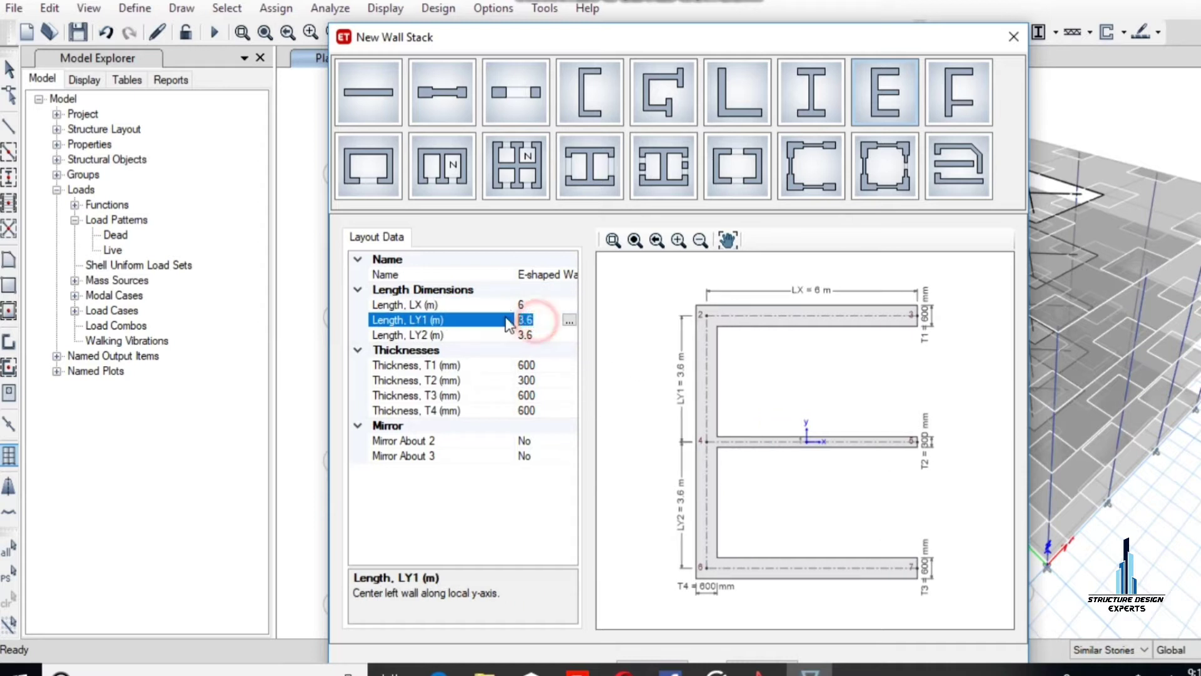
pyautogui.write('3.')
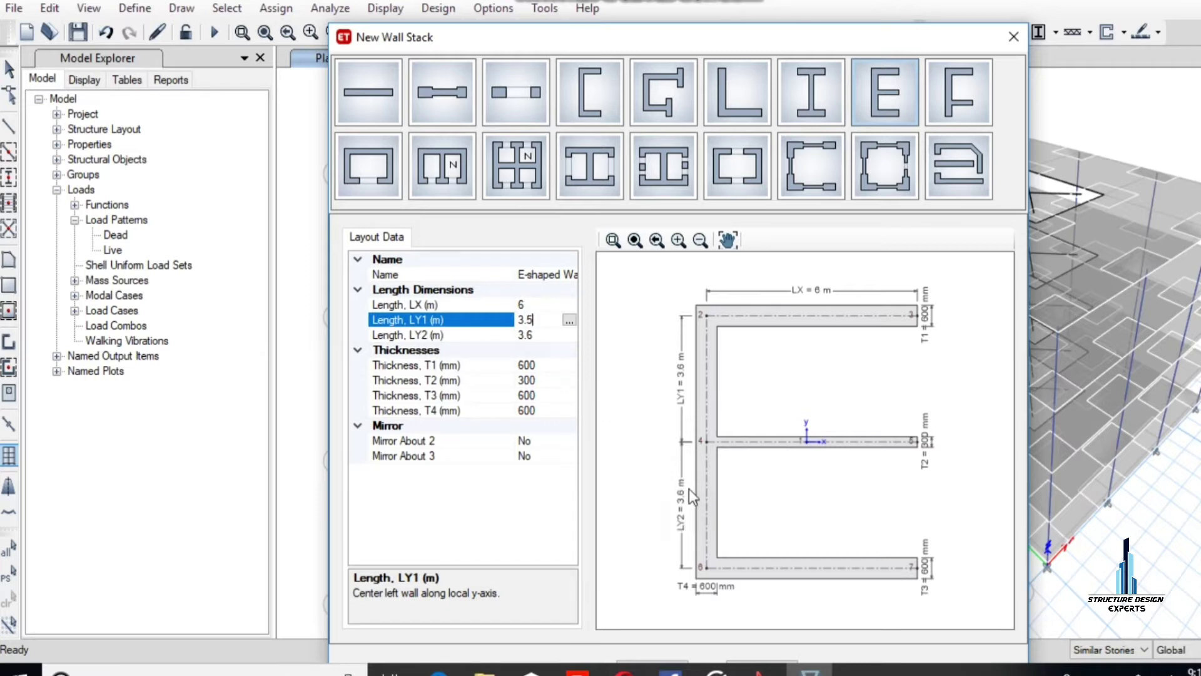
pyautogui.click(537, 335)
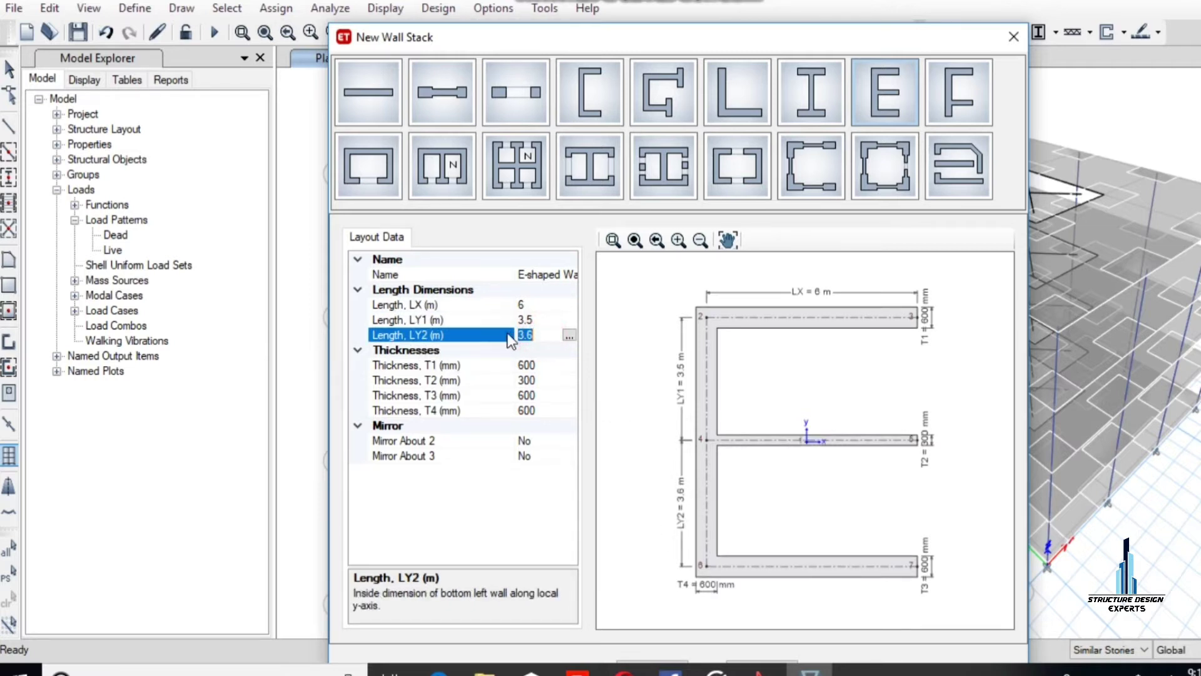
pyautogui.write('3.5')
pyautogui.click(533, 367)
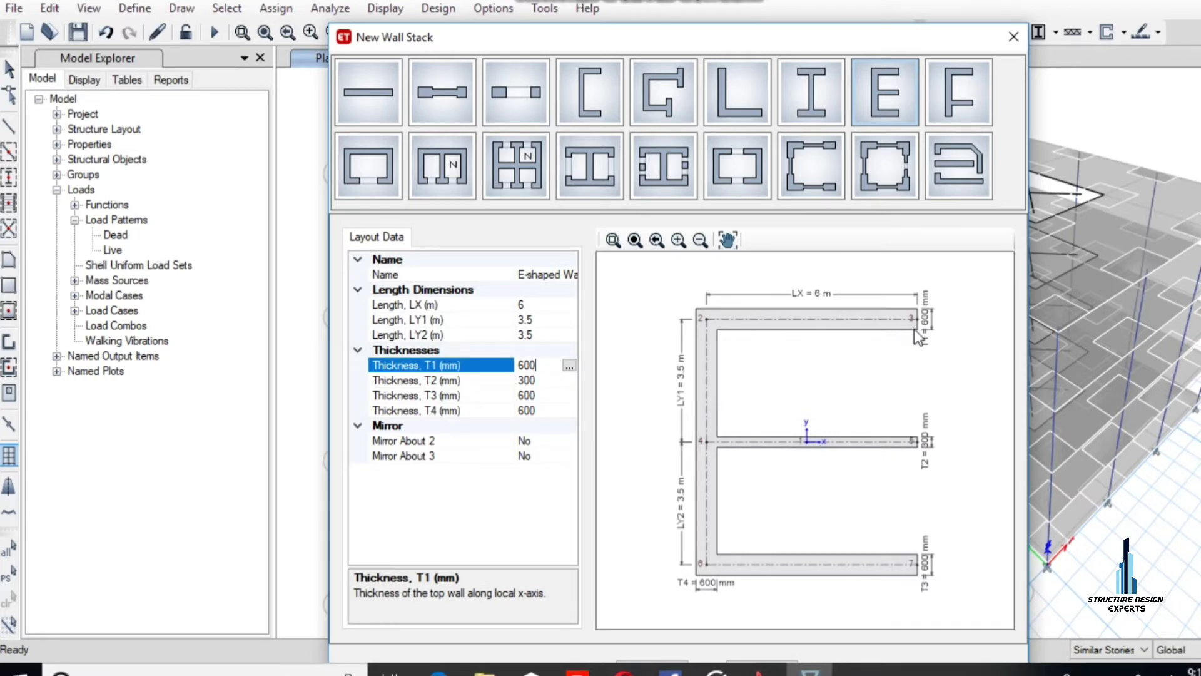
# Set the T1, T2 and T3 wall thicknesses to 300 mm.
pyautogui.moveTo(535, 364); pyautogui.dragTo(517, 365)
pyautogui.write('3')
pyautogui.click(538, 381)
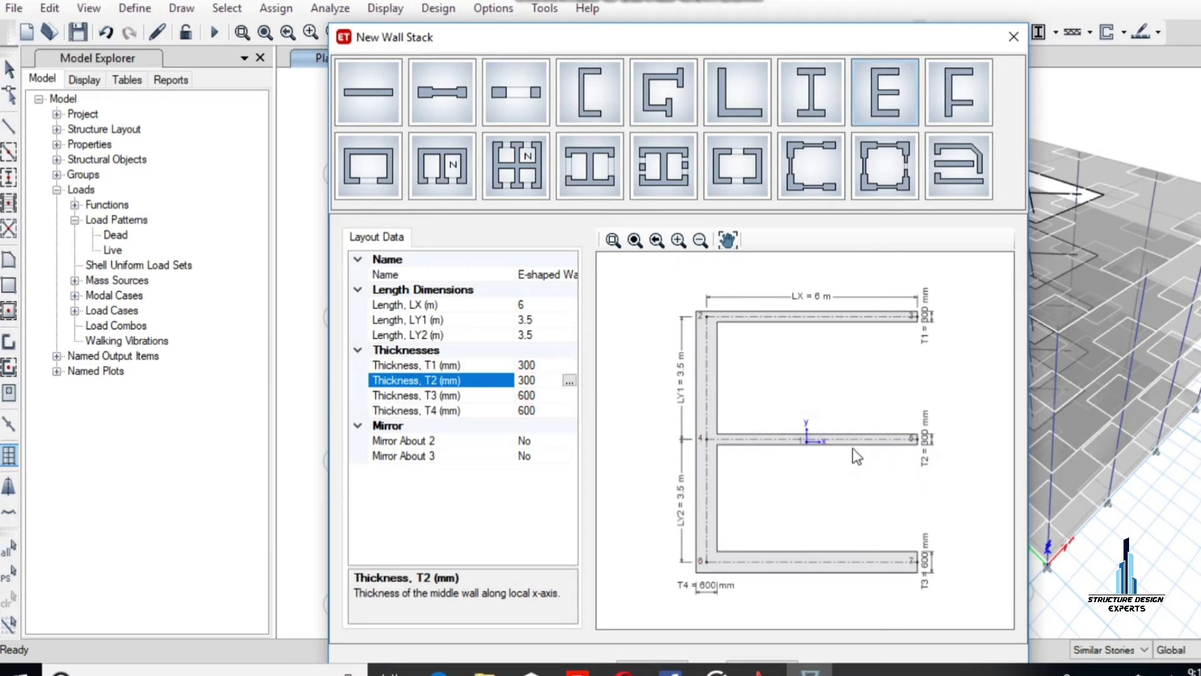
pyautogui.click(535, 395)
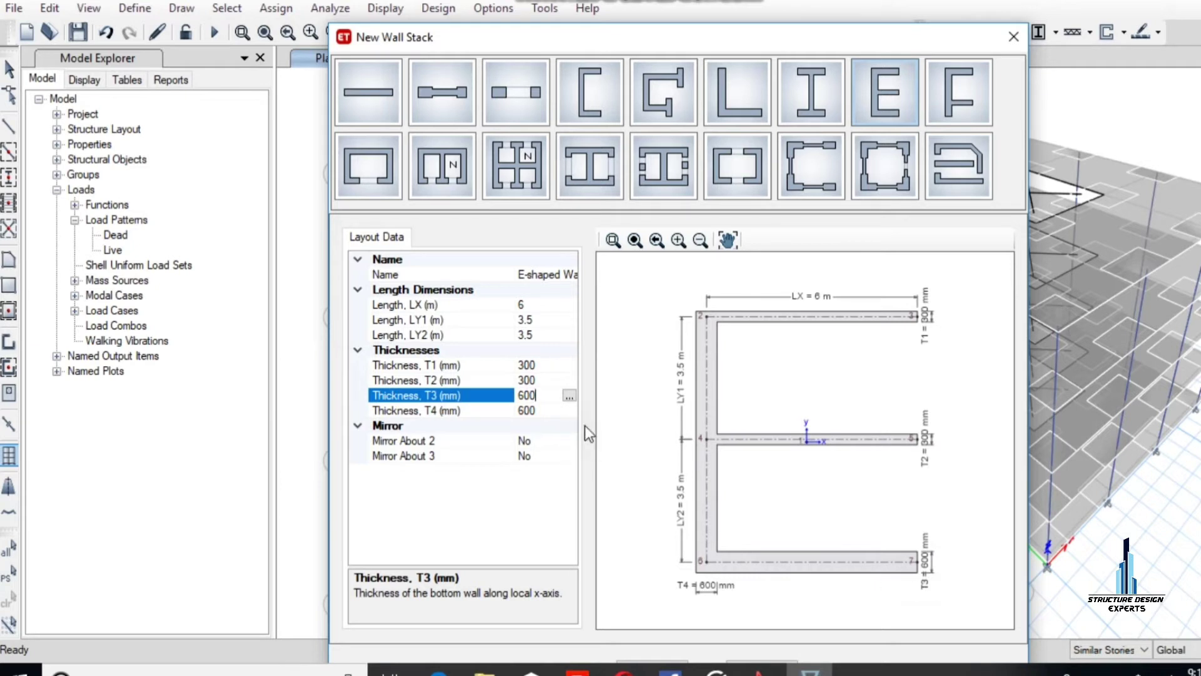
pyautogui.press('BackSpace')
pyautogui.press('BackSpace')
pyautogui.press('BackSpace')
pyautogui.write('30')
pyautogui.doubleClick(536, 397)
pyautogui.write('40')
pyautogui.moveTo(539, 396); pyautogui.dragTo(517, 404)
pyautogui.write('300')
pyautogui.click(534, 411)
# Set the left wall thickness T4 to 400 mm.
pyautogui.moveTo(536, 411); pyautogui.dragTo(515, 414)
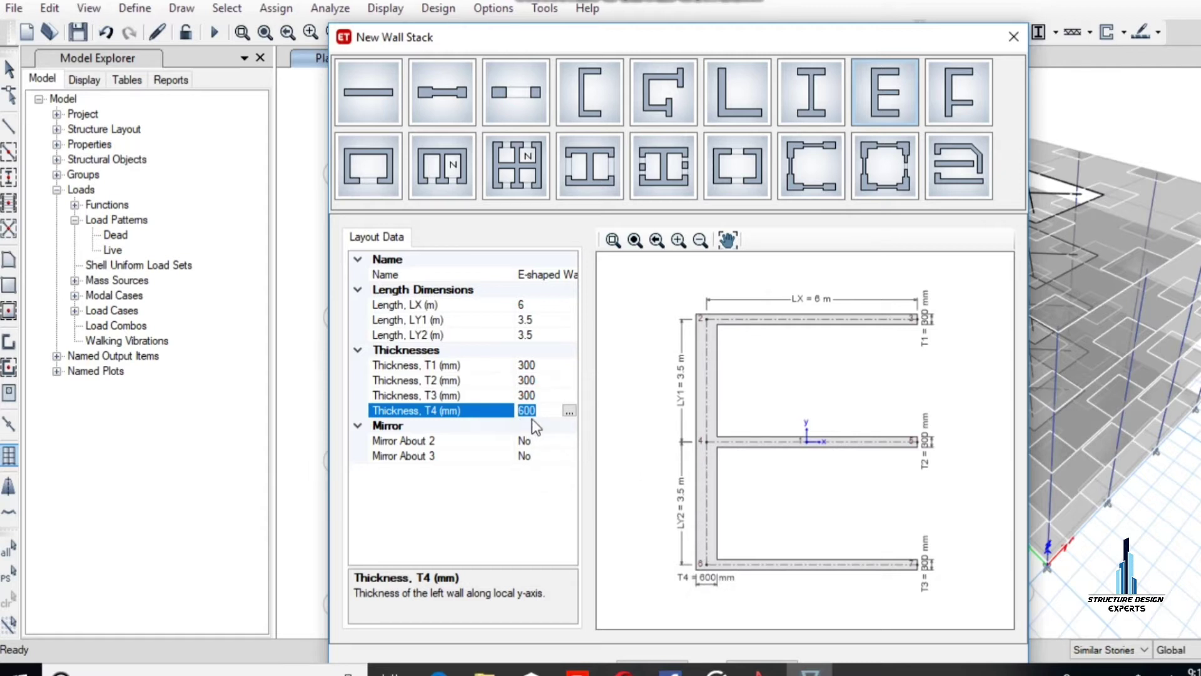
pyautogui.write('40')
pyautogui.click(563, 369)
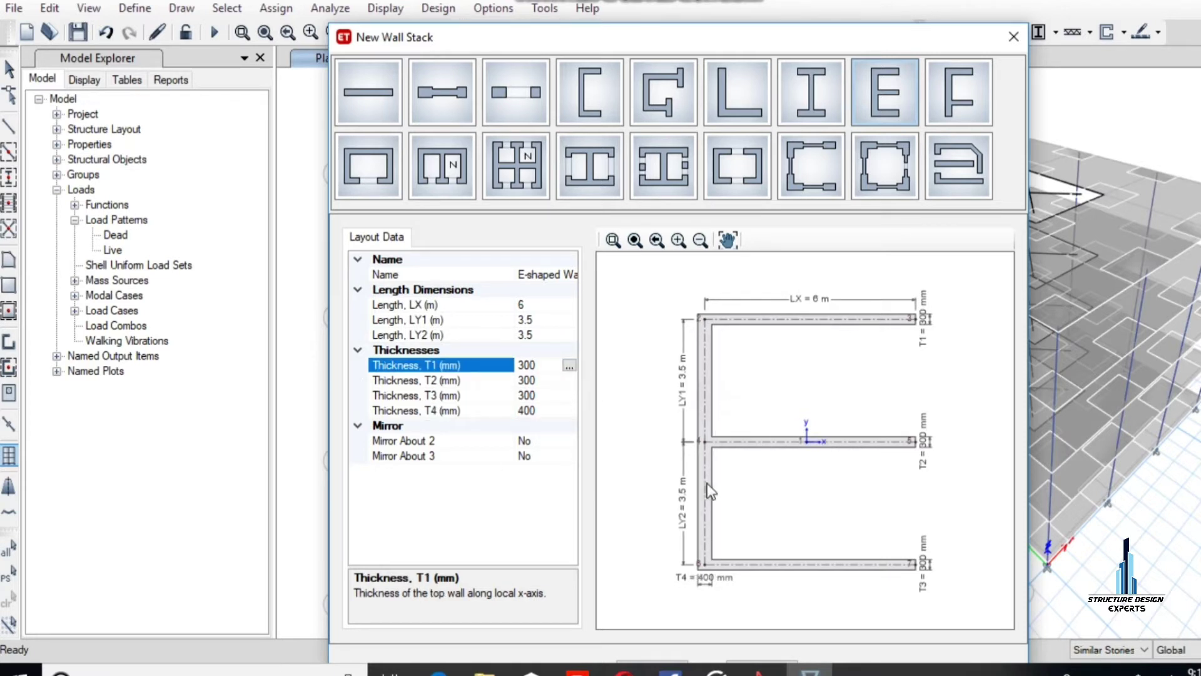
pyautogui.moveTo(764, 37); pyautogui.dragTo(756, 1)
# Accept the E-shaped wall stack and set its rotation angle to 0°.
pyautogui.click(645, 625)
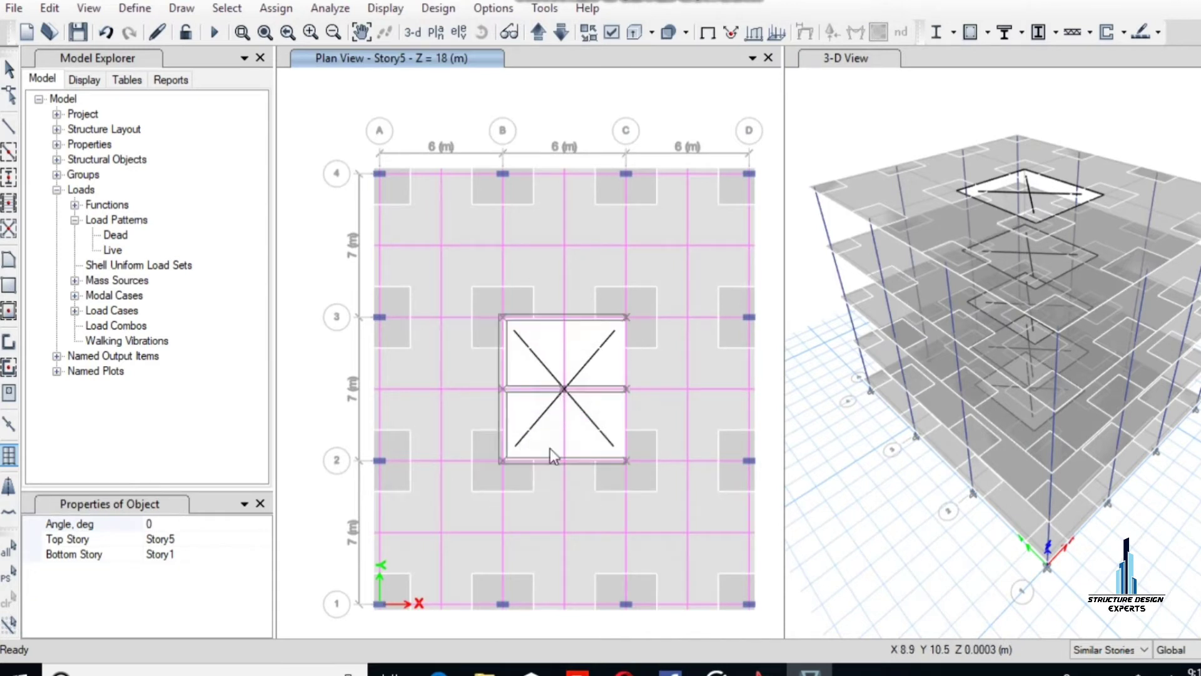
pyautogui.click(166, 524)
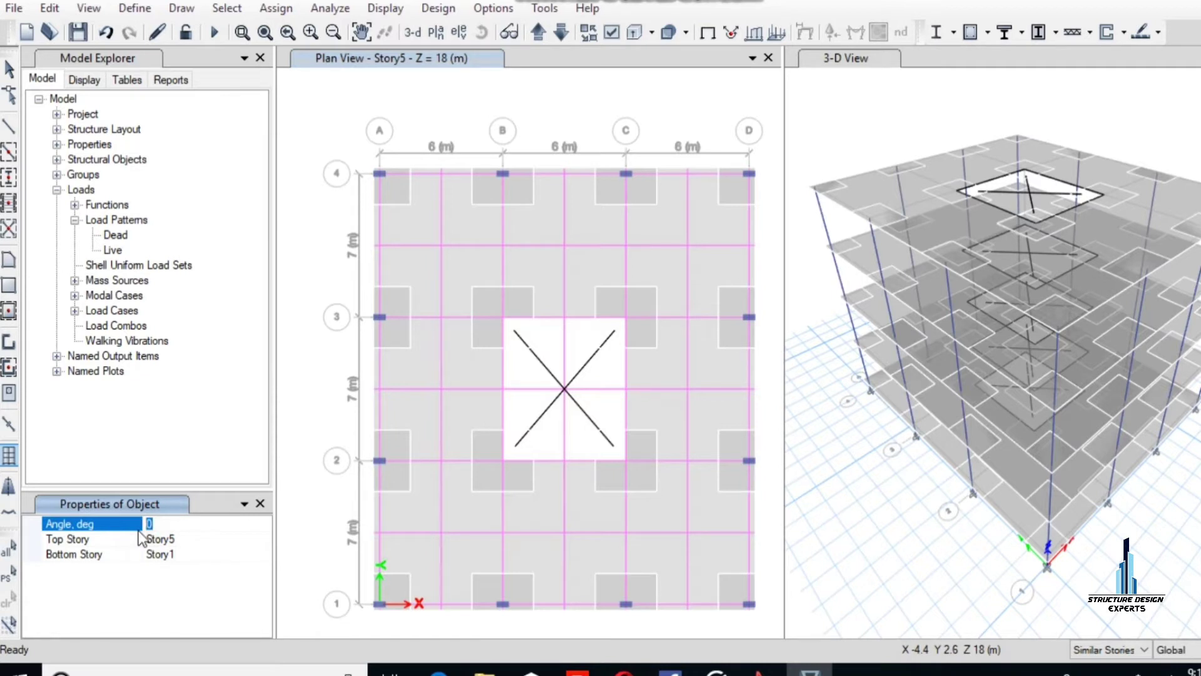
pyautogui.write('90')
pyautogui.click(164, 539)
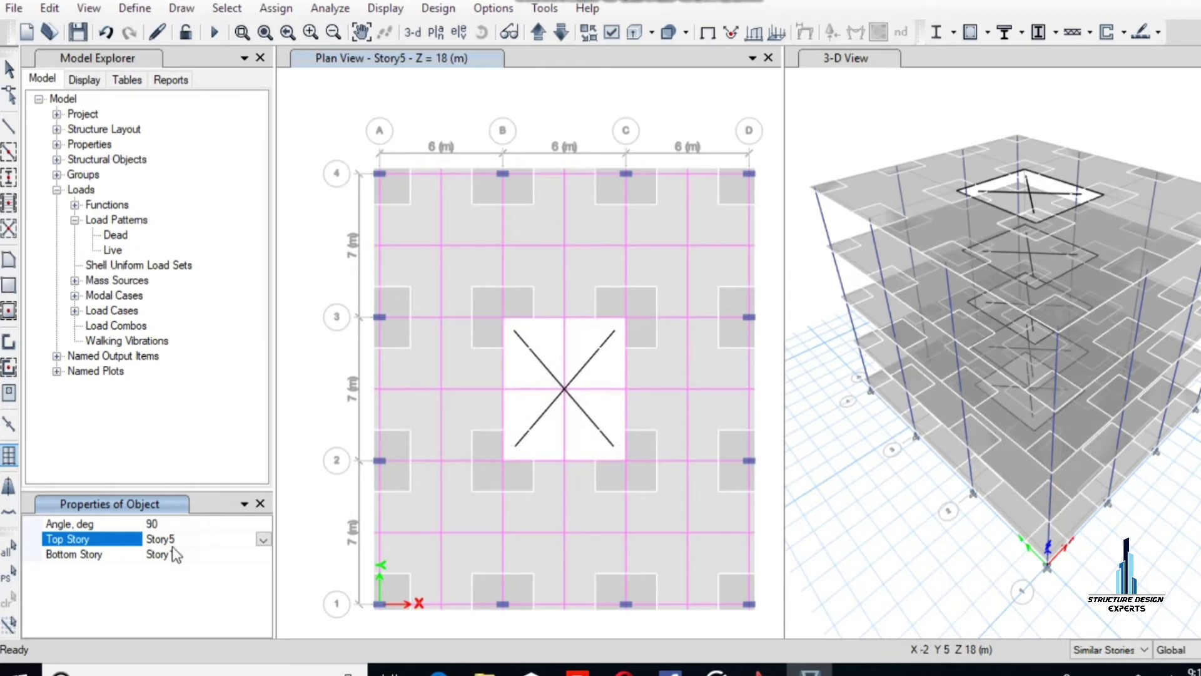
pyautogui.click(164, 523)
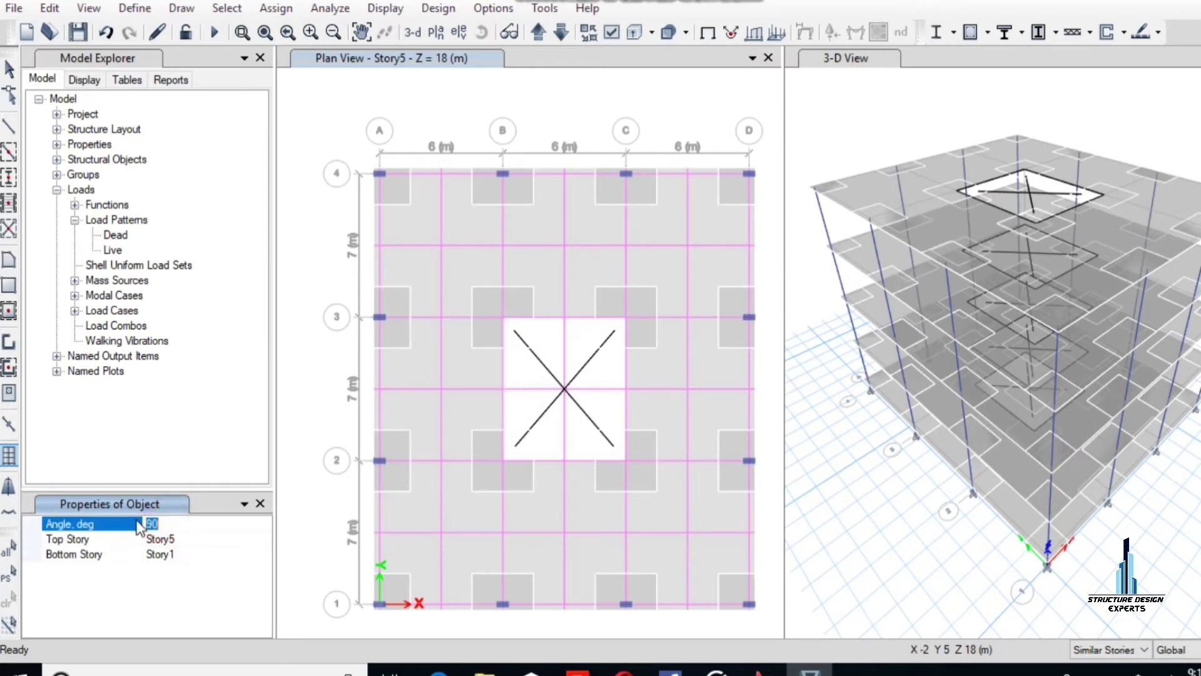
pyautogui.write('18')
pyautogui.click(216, 539)
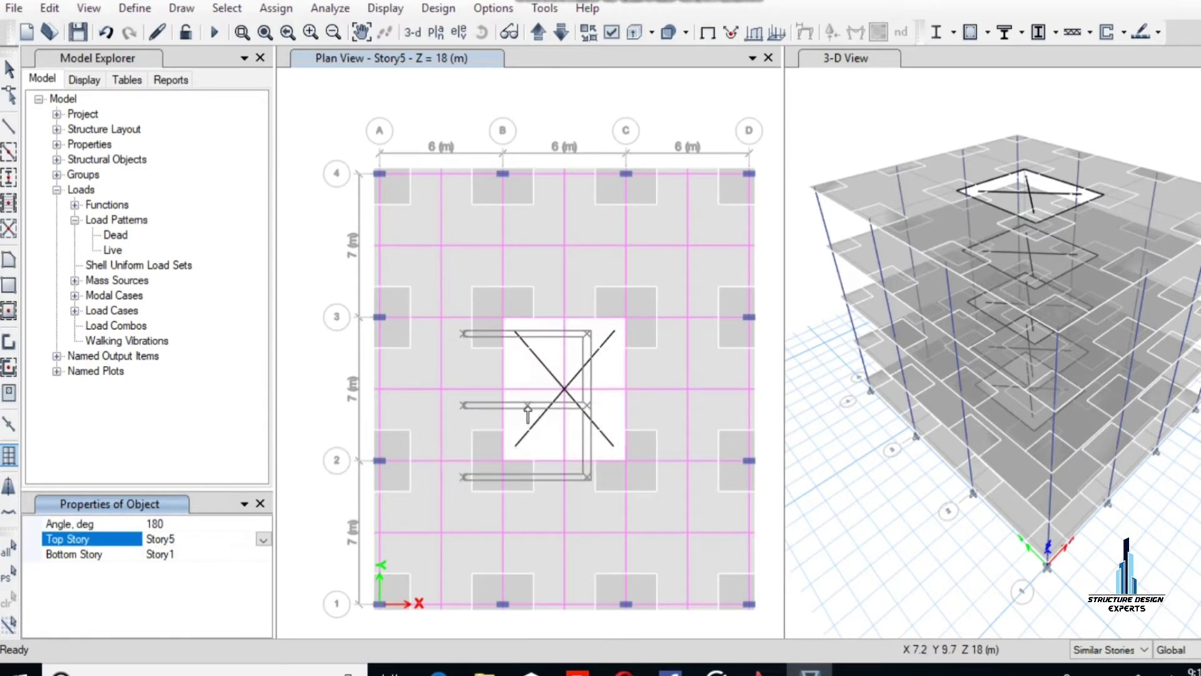
pyautogui.click(161, 524)
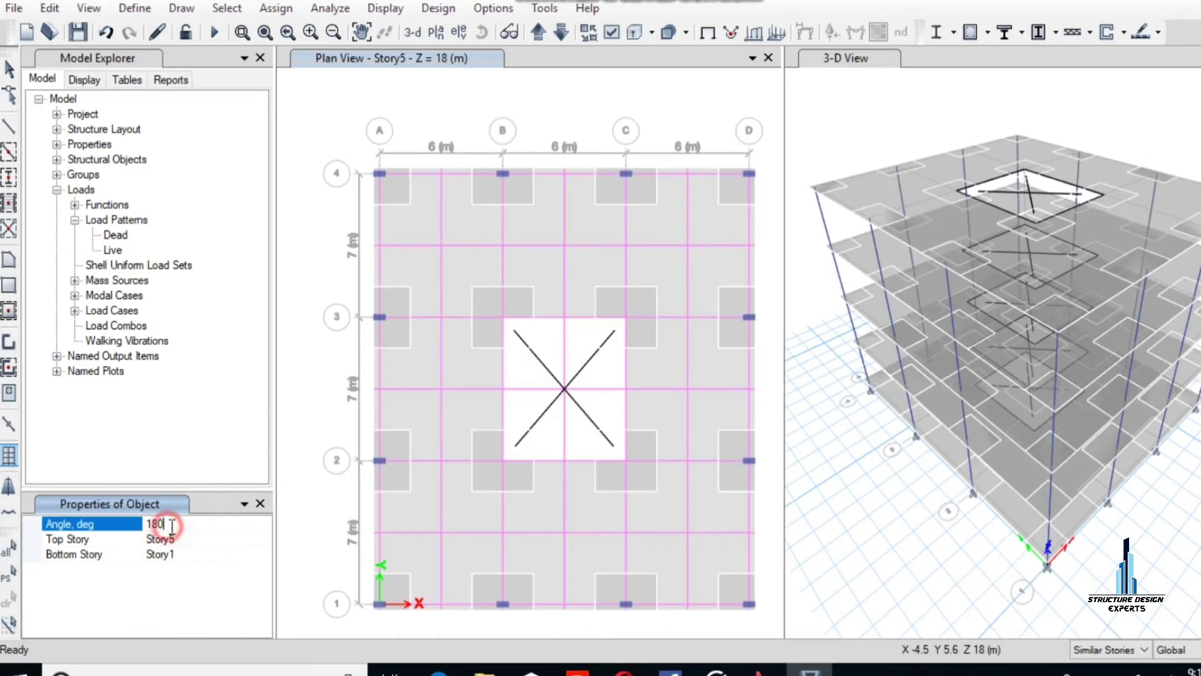
pyautogui.click(92, 518)
pyautogui.write('0')
pyautogui.click(181, 529)
# Place the wall stack around the central floor opening and stop drawing walls.
pyautogui.click(192, 539)
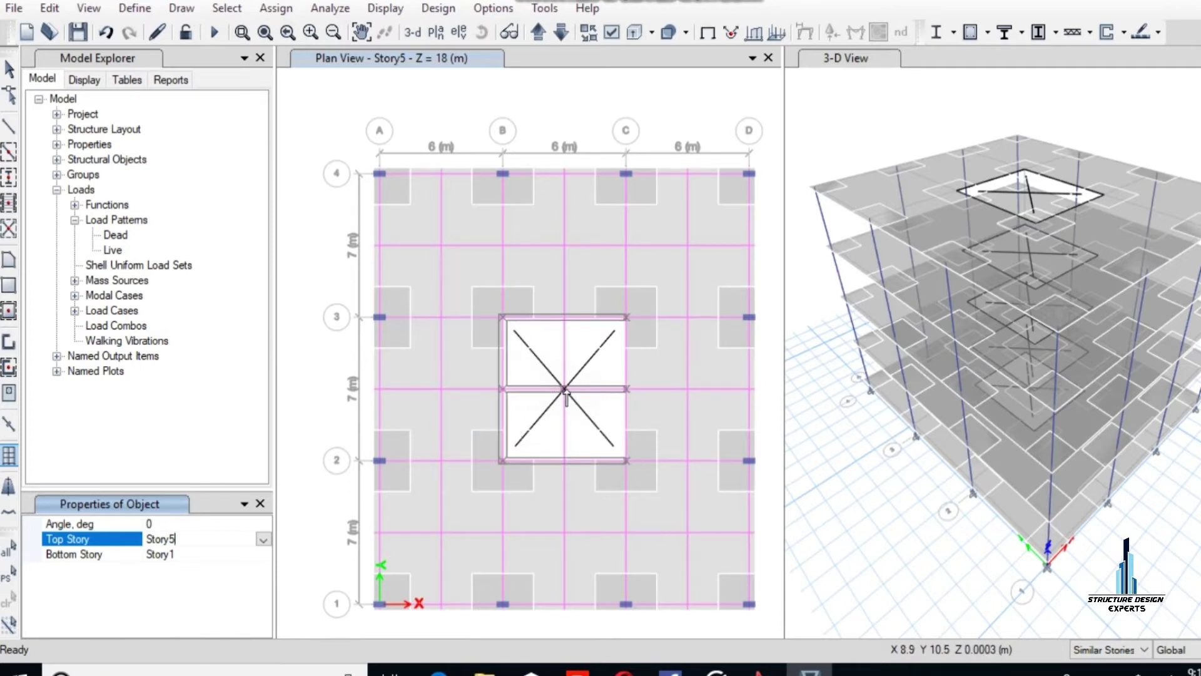
pyautogui.press('Escape')
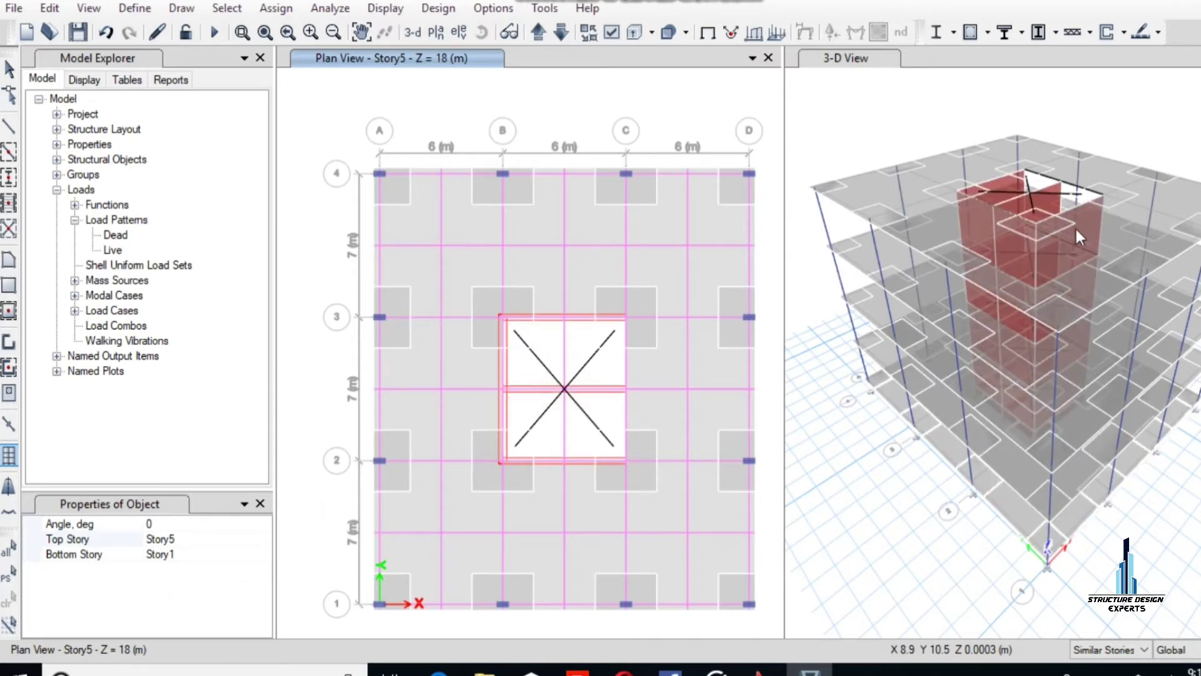
pyautogui.scroll(3, 1058, 252)
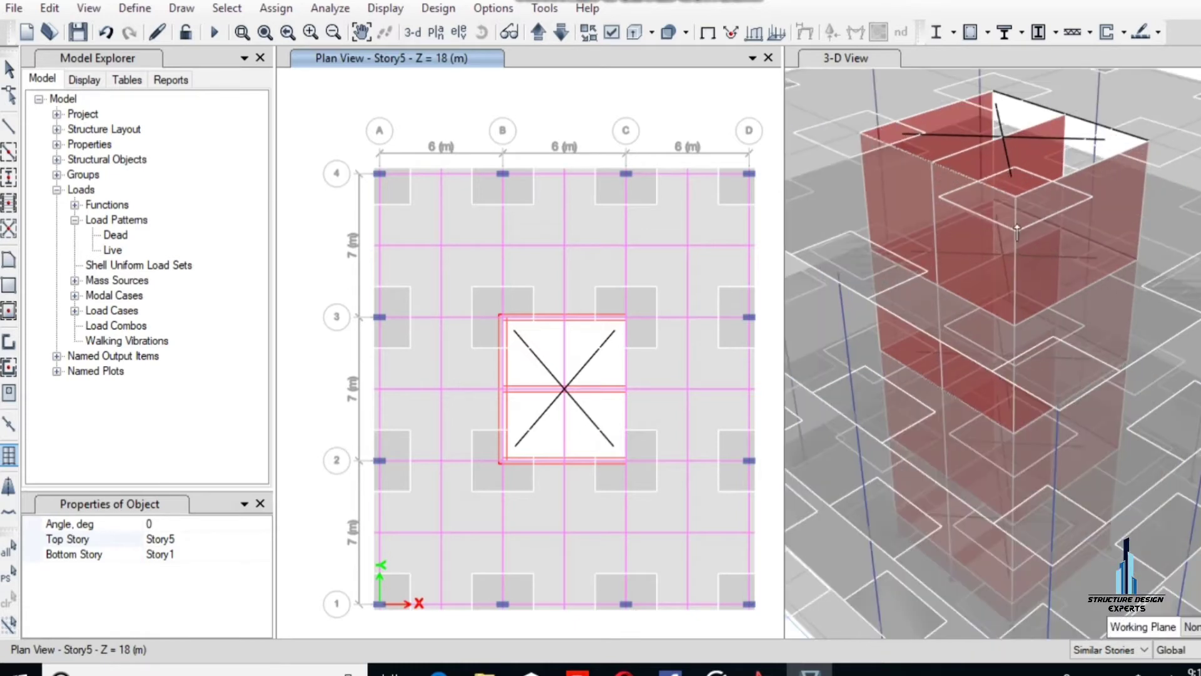
# Expand Loads > Load Patterns in the model tree and right-click the Dead pattern.
pyautogui.scroll(-5, 1032, 394)
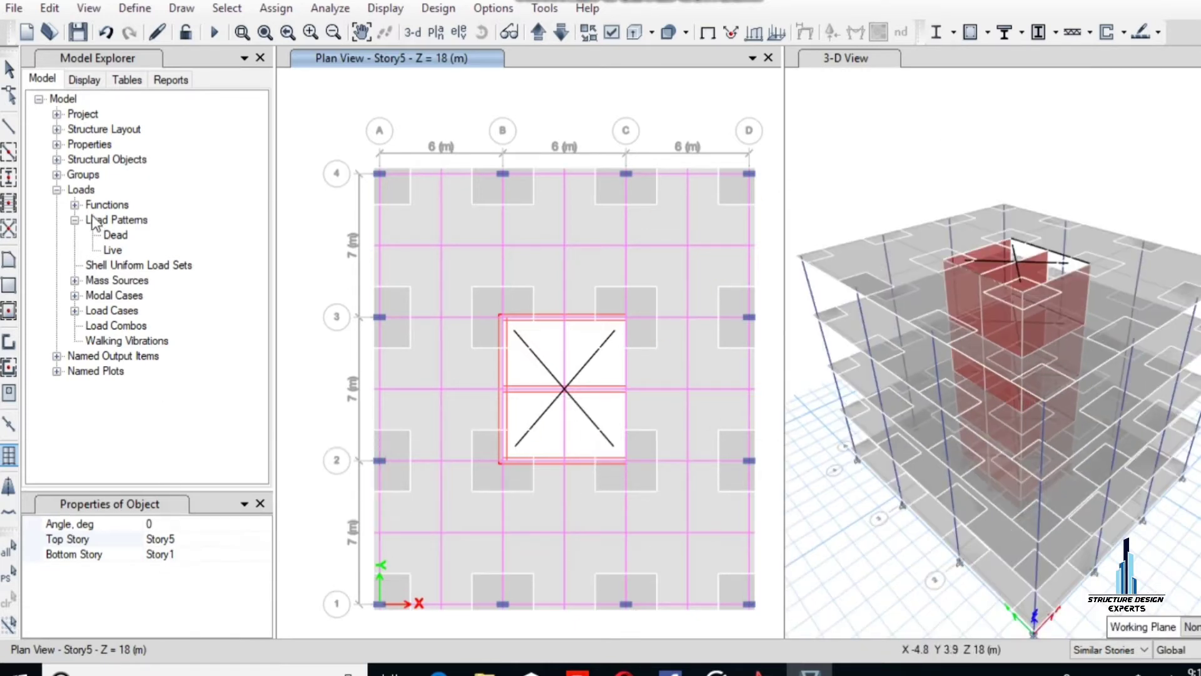
pyautogui.click(11, 70)
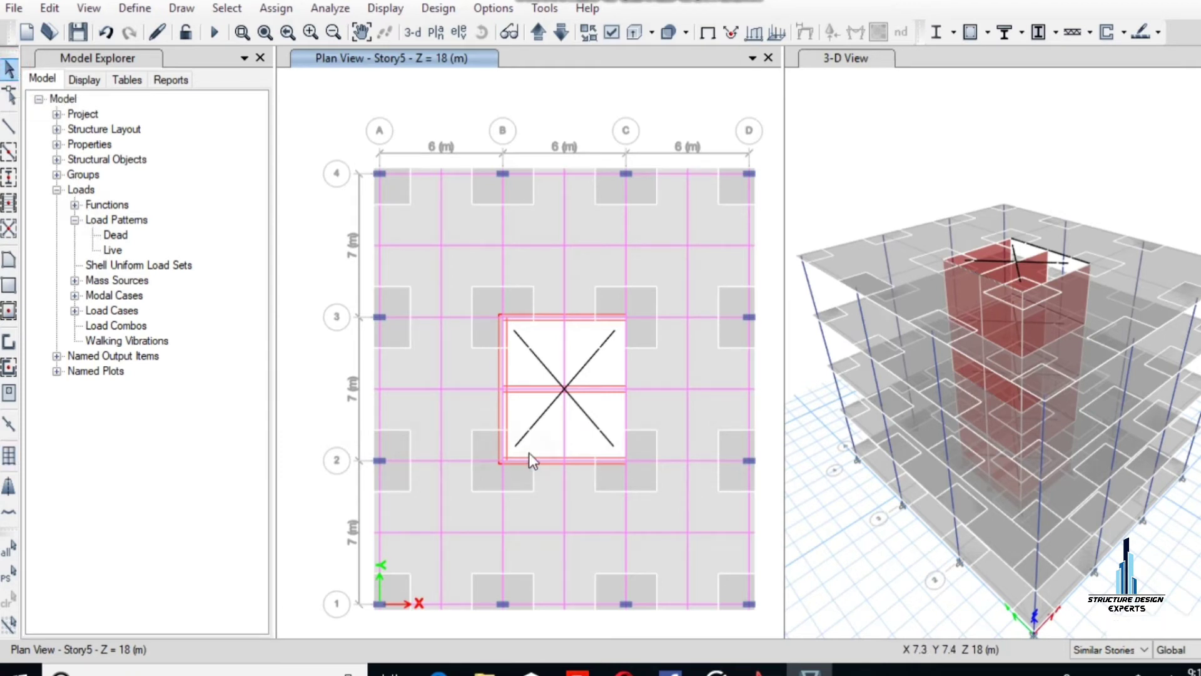
pyautogui.click(57, 189)
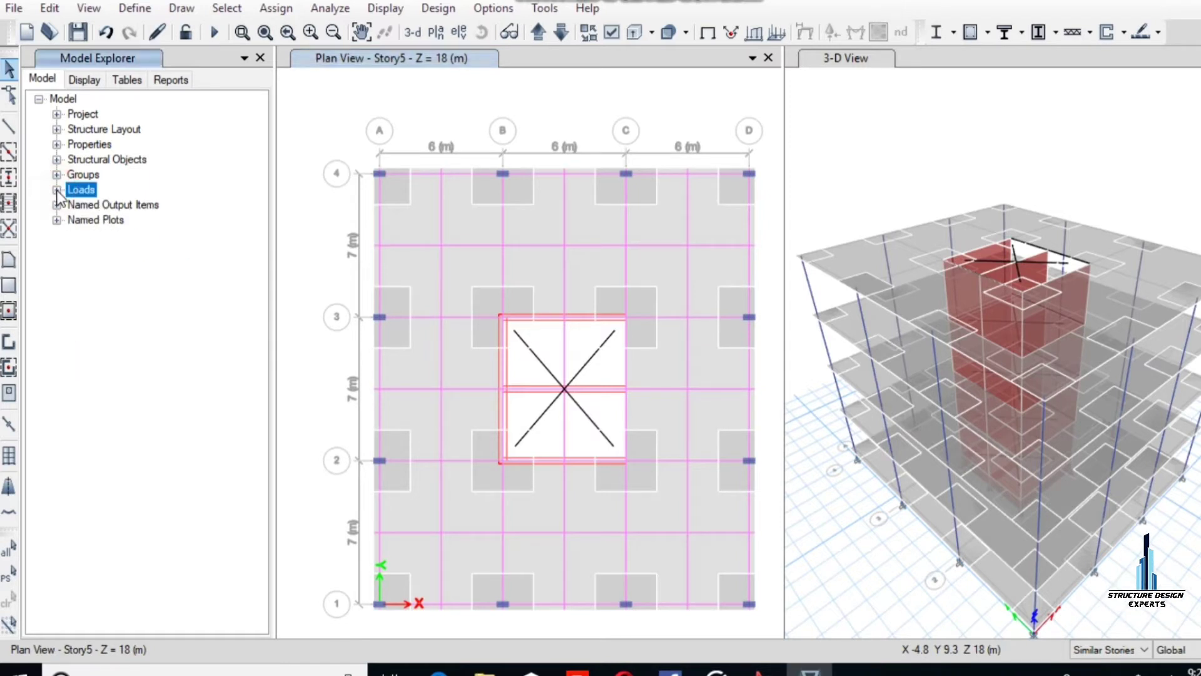
pyautogui.click(57, 190)
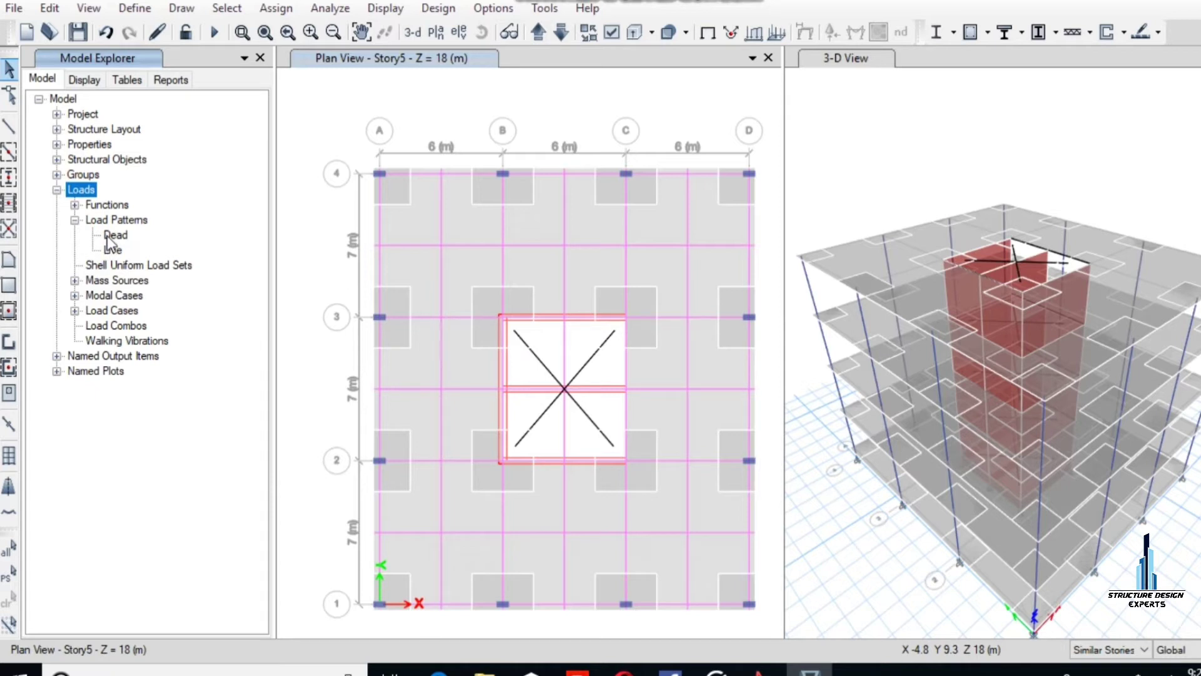
pyautogui.click(75, 219)
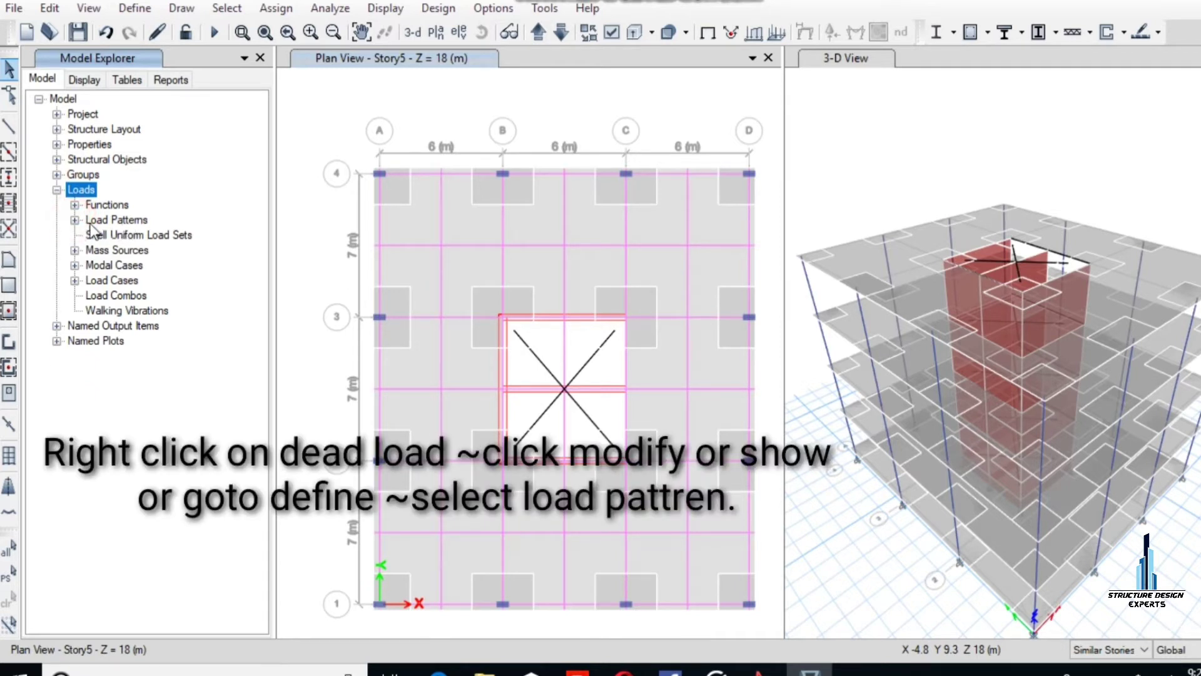
pyautogui.click(74, 220)
pyautogui.rightClick(114, 236)
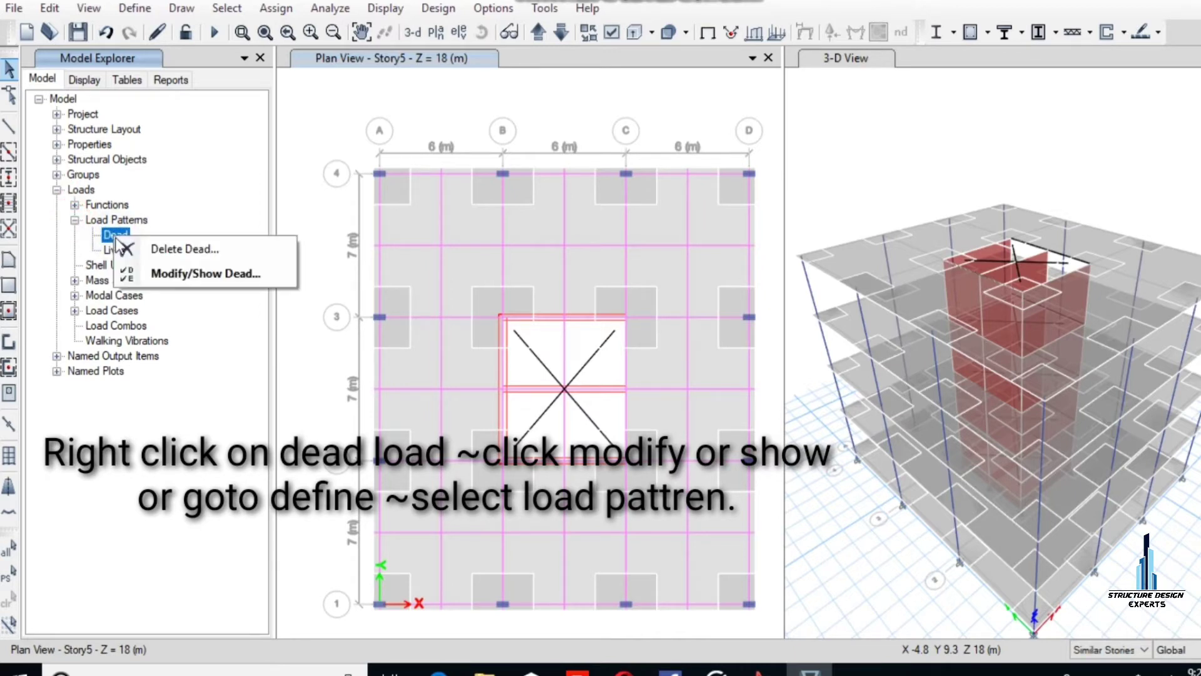
# Add a 'Wind load' pattern of type Wind using ASCE 7-10 auto lateral load.
pyautogui.click(156, 273)
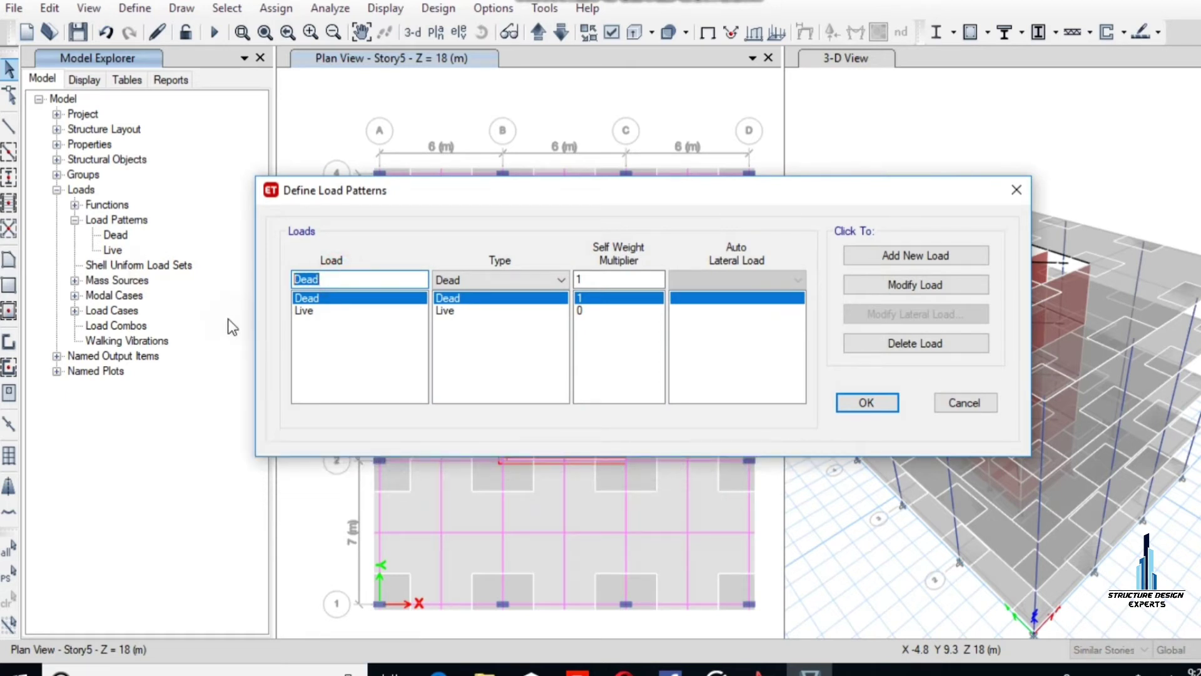
pyautogui.write('Wind')
pyautogui.press('BackSpace')
pyautogui.press('BackSpace')
pyautogui.press('BackSpace')
pyautogui.press('BackSpace')
pyautogui.write('E')
pyautogui.press('BackSpace')
pyautogui.write('Wind load')
pyautogui.click(467, 279)
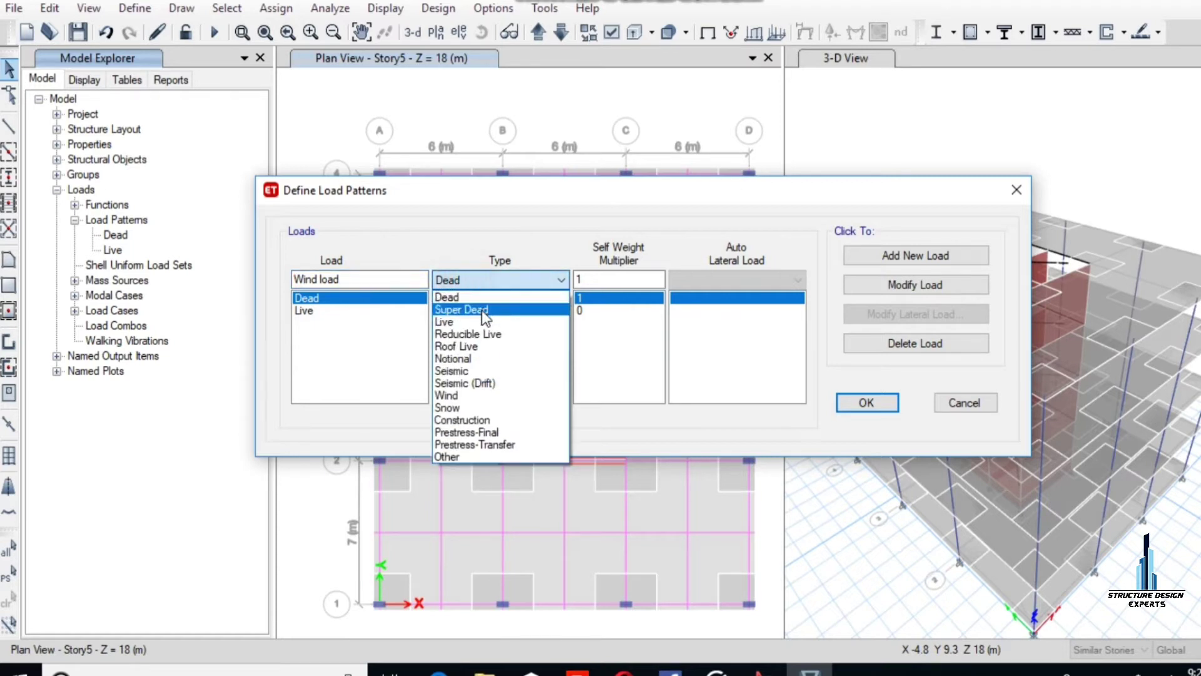
pyautogui.click(476, 396)
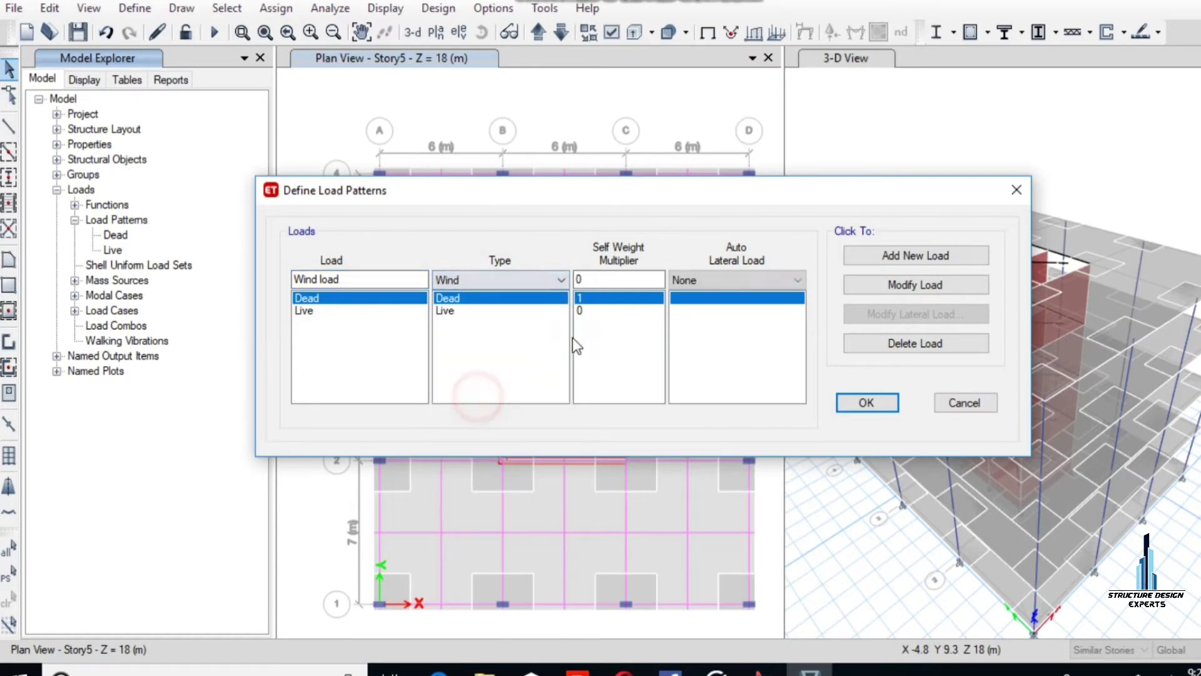
pyautogui.click(722, 285)
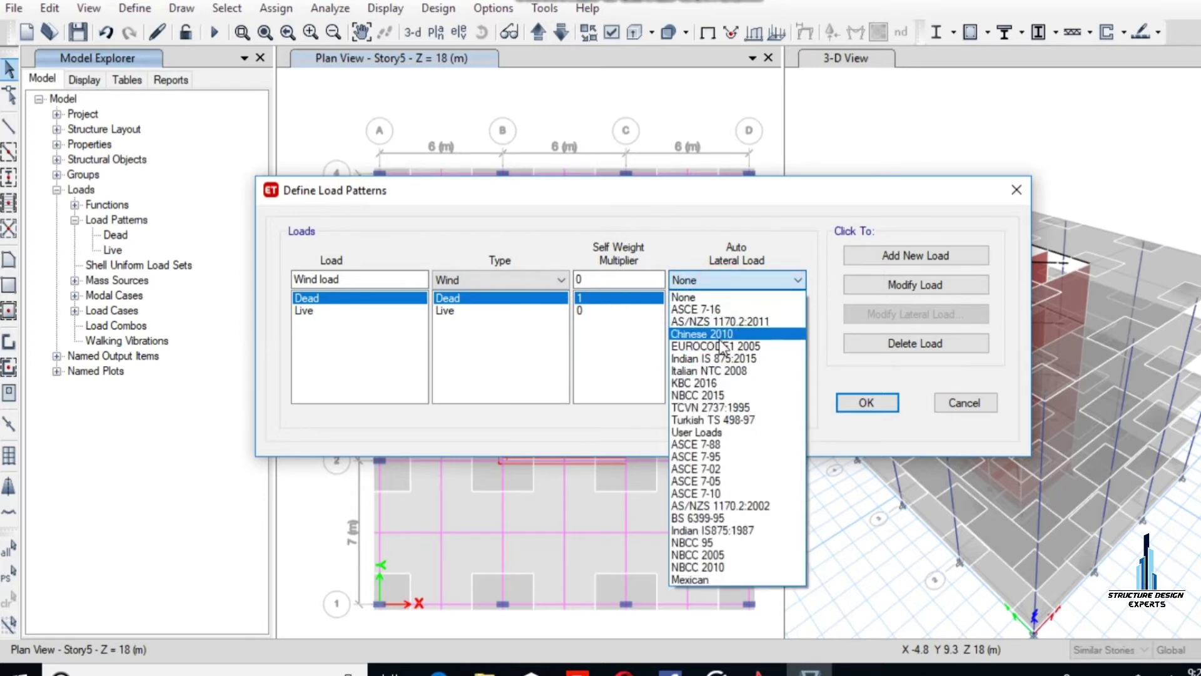
pyautogui.click(720, 494)
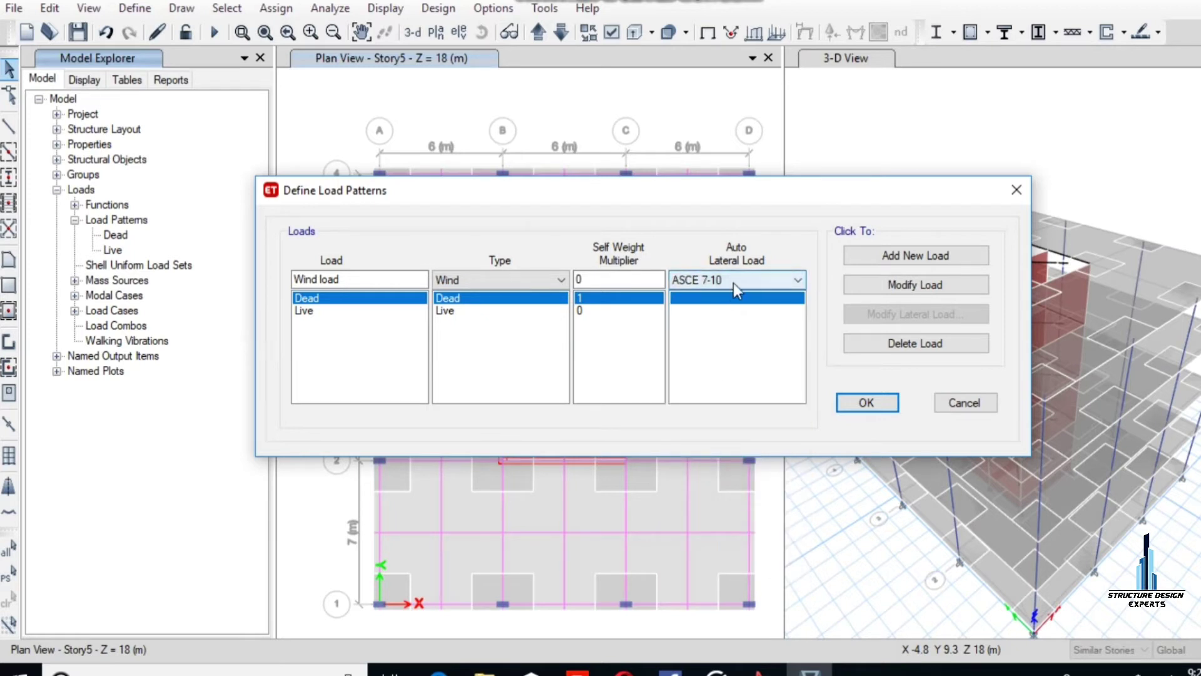
pyautogui.click(911, 254)
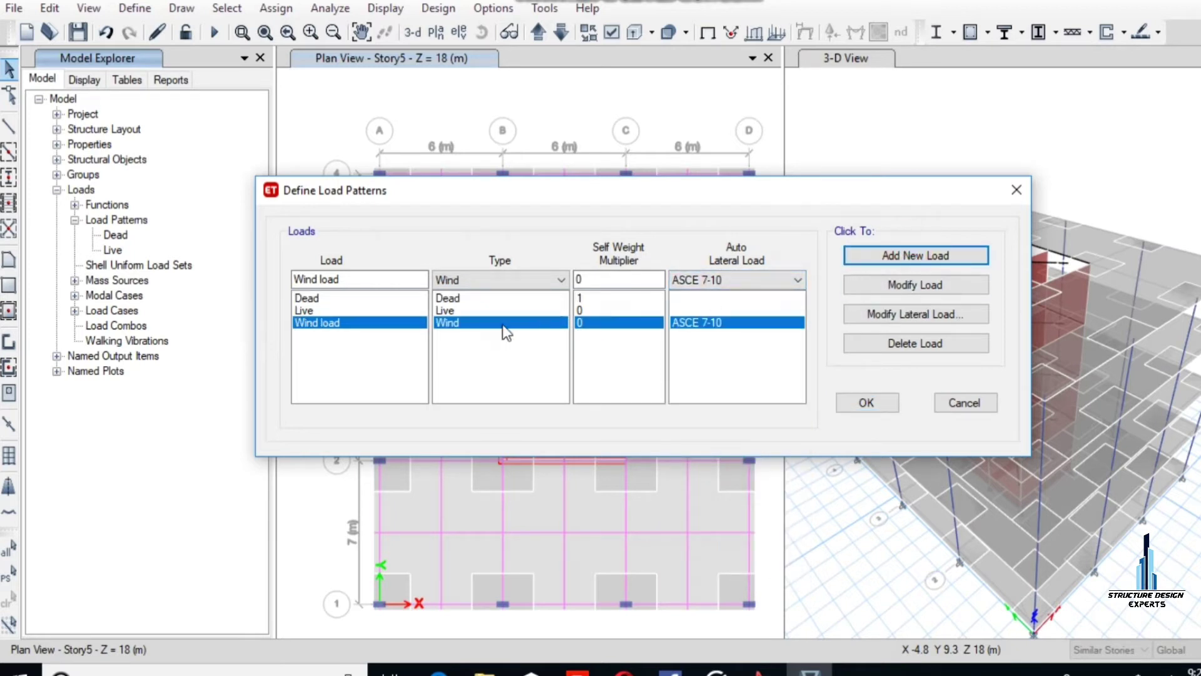
# Give Wind load a 38 mph ASCE 7-10 wind speed with exposure C, then save the patterns.
pyautogui.click(881, 316)
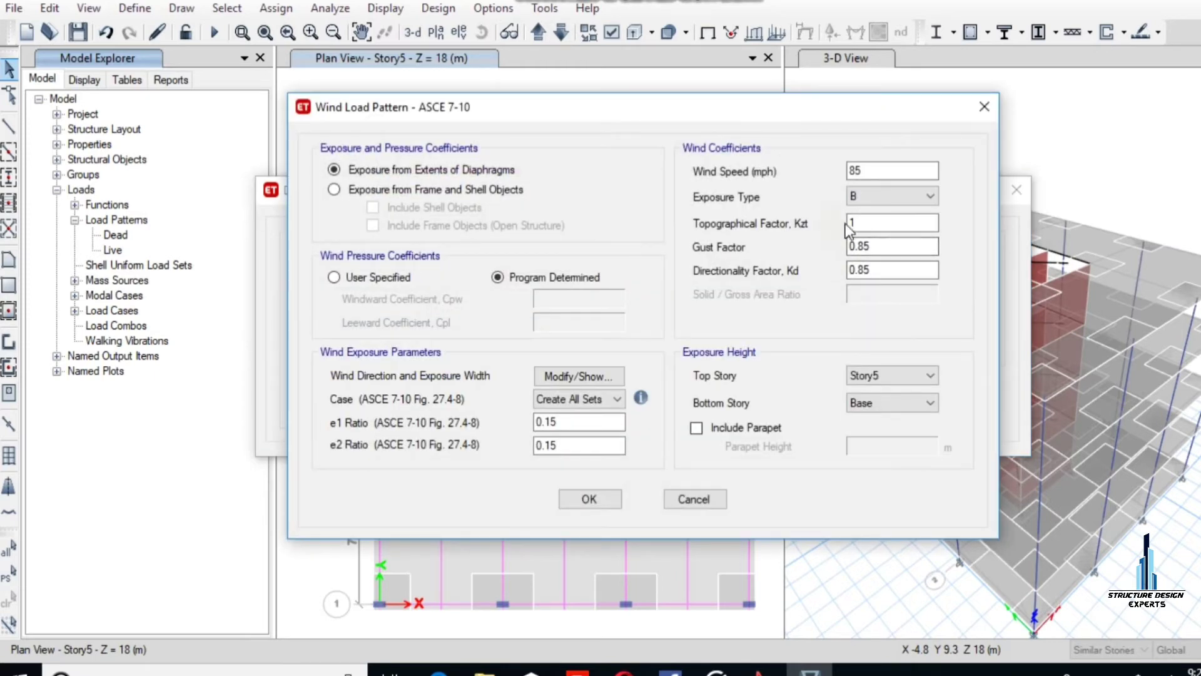
pyautogui.doubleClick(870, 171)
pyautogui.write('38')
pyautogui.click(904, 196)
pyautogui.click(905, 226)
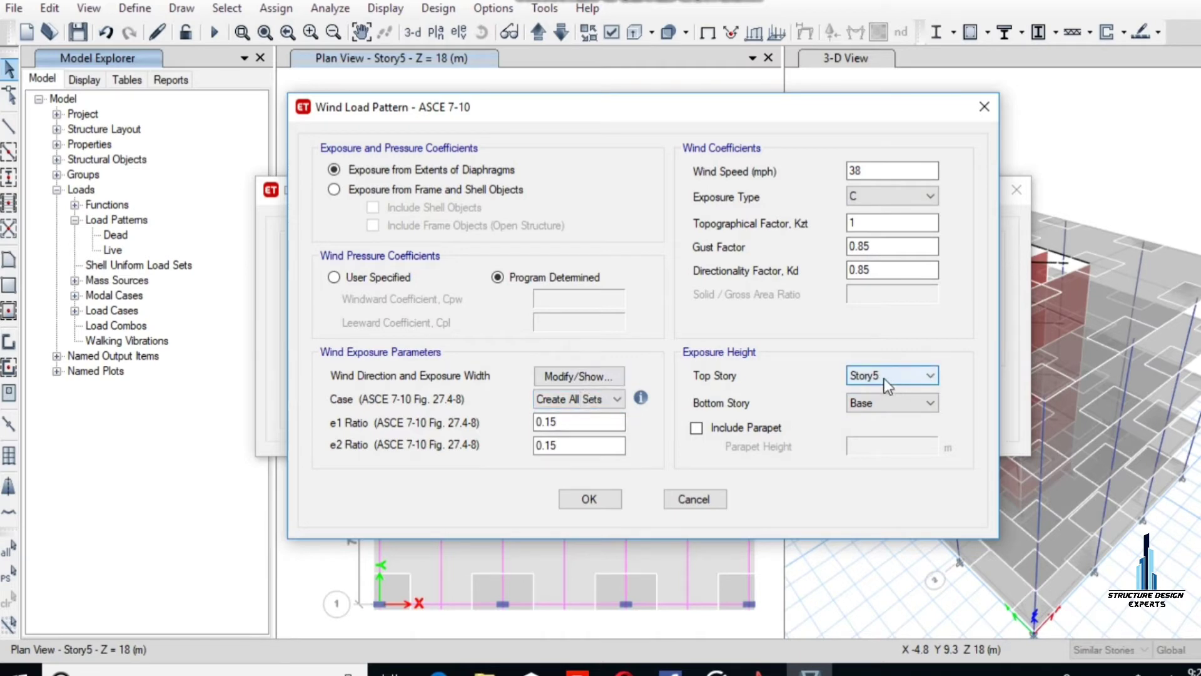
pyautogui.click(581, 376)
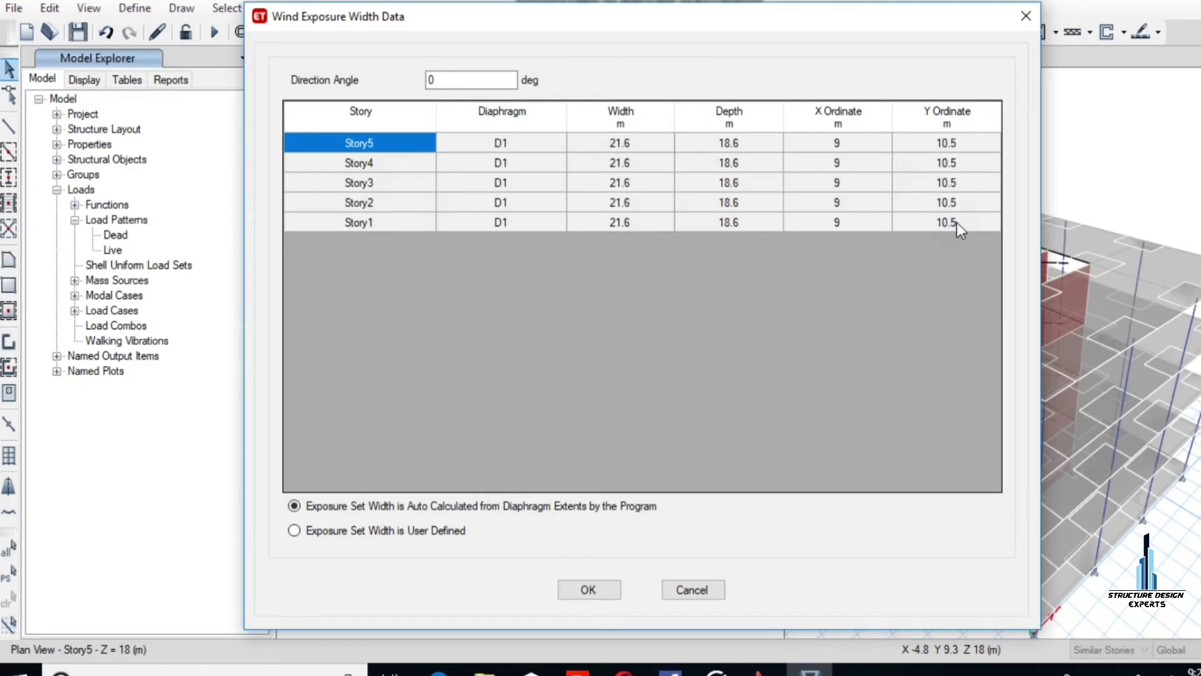
pyautogui.click(602, 591)
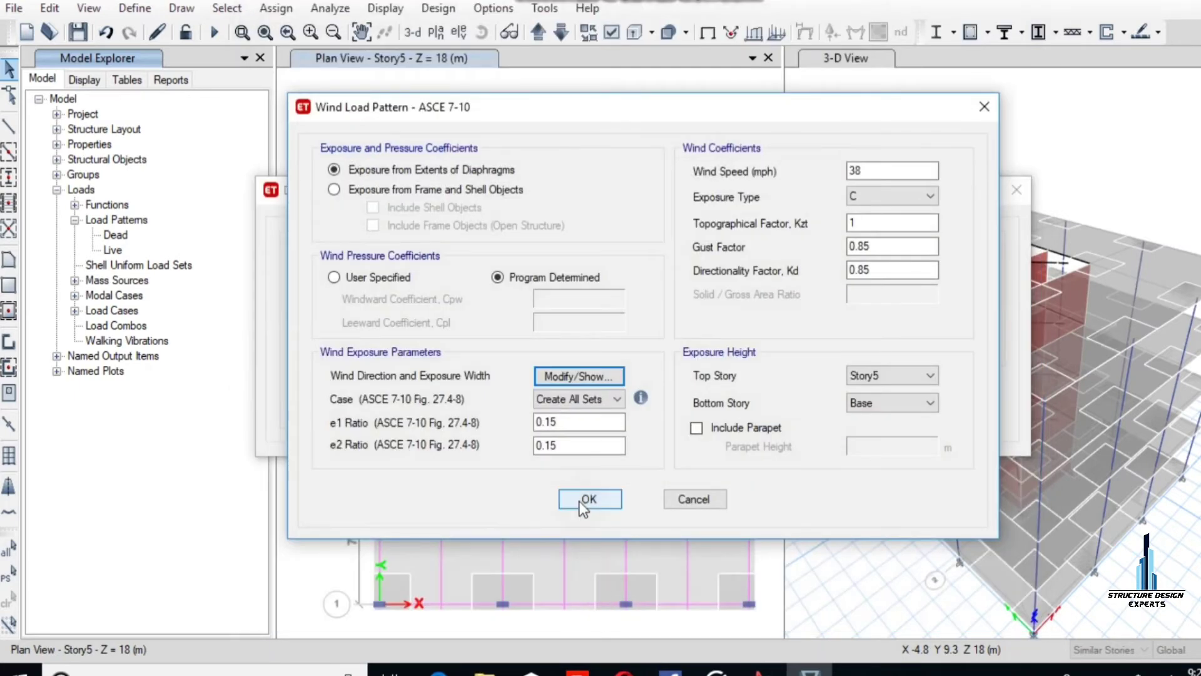
pyautogui.click(588, 501)
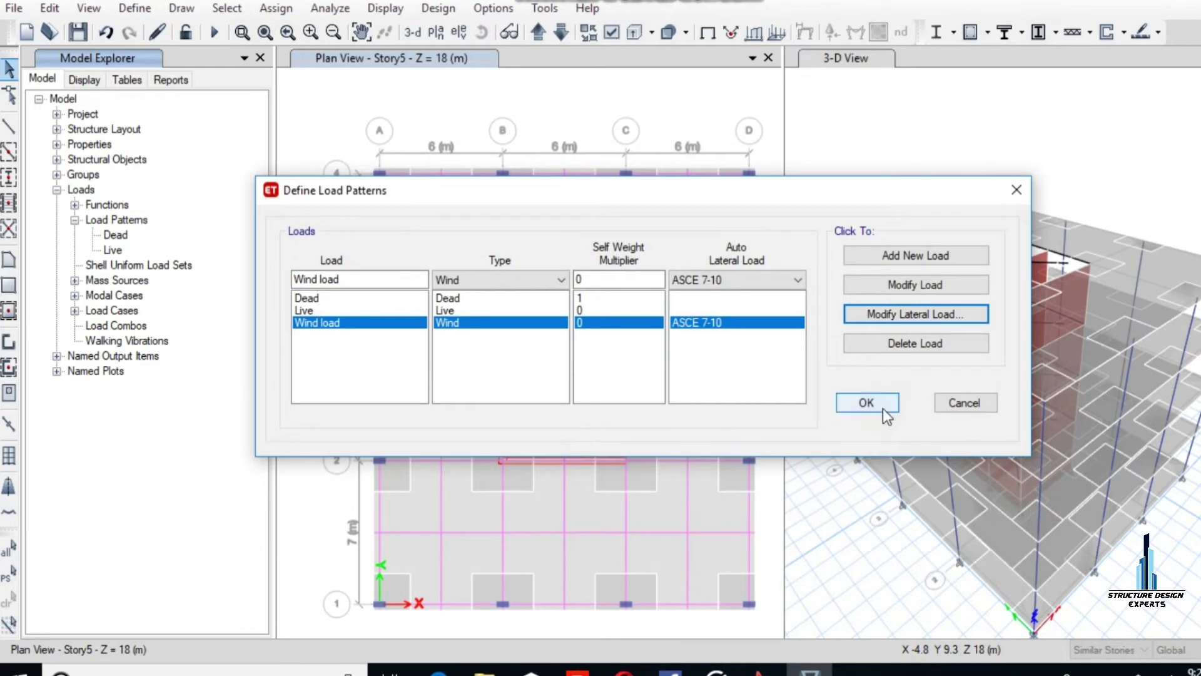
pyautogui.click(866, 404)
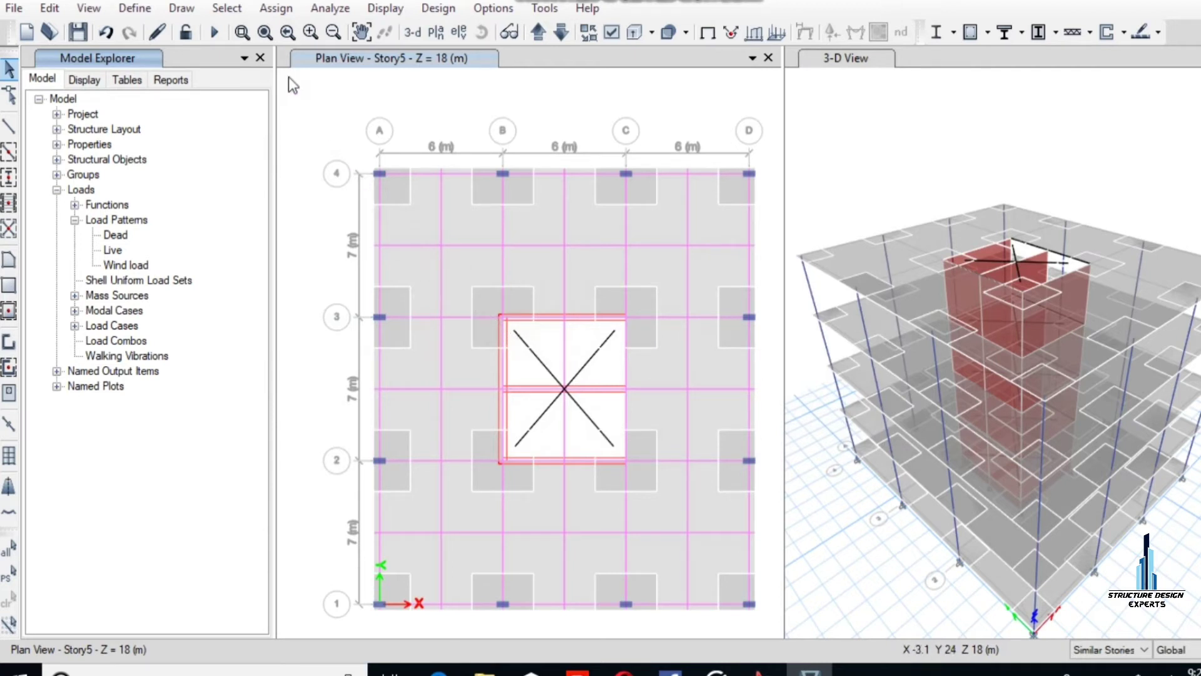
# Open the Wind load case's data from Define > Load Cases.
pyautogui.click(132, 10)
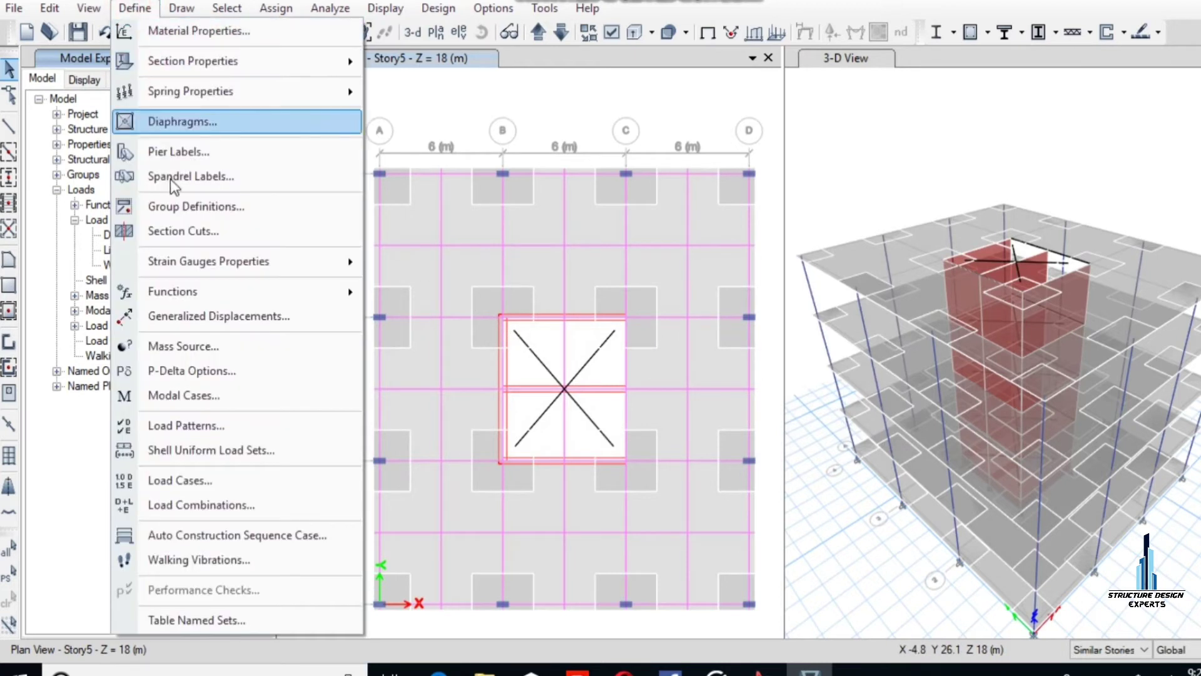
pyautogui.click(178, 480)
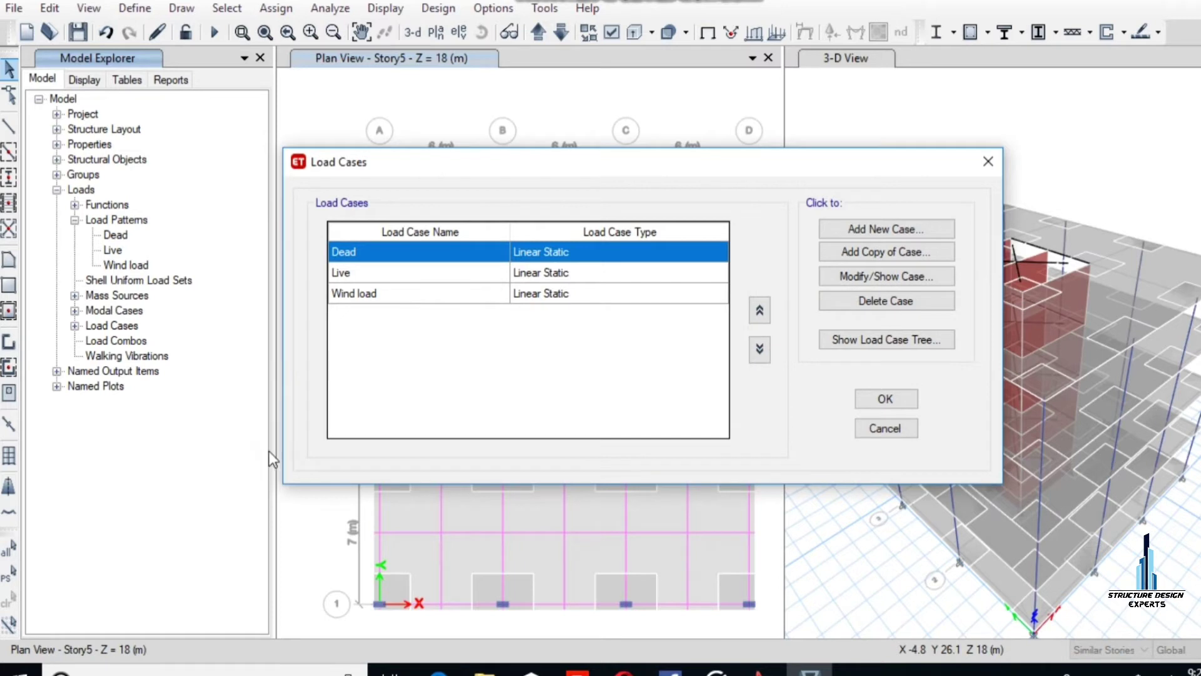
pyautogui.click(578, 294)
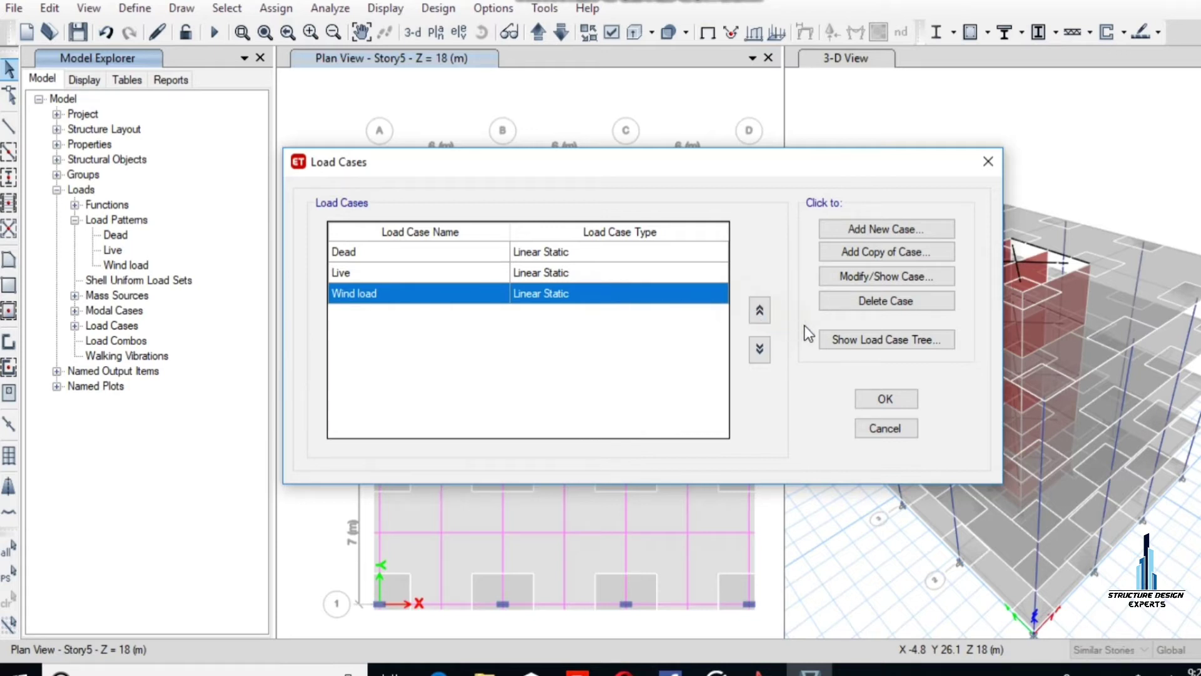
pyautogui.click(881, 276)
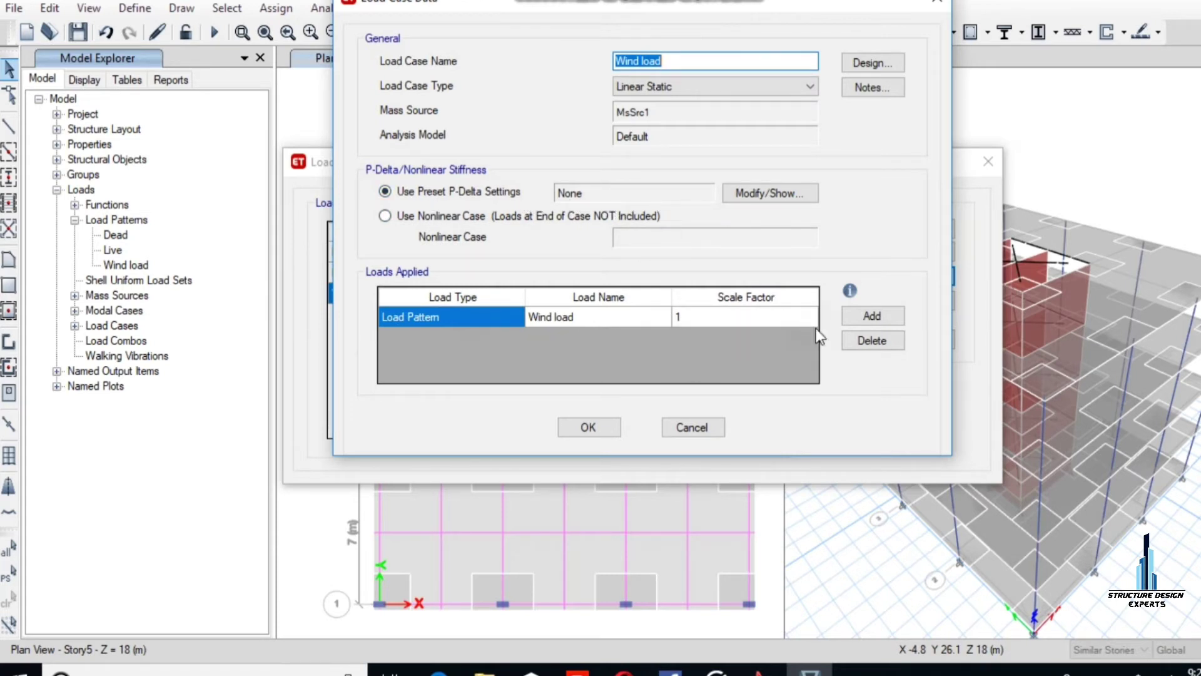
# Add a second row to the Wind load case applying the Dead pattern at scale 1.2.
pyautogui.click(858, 314)
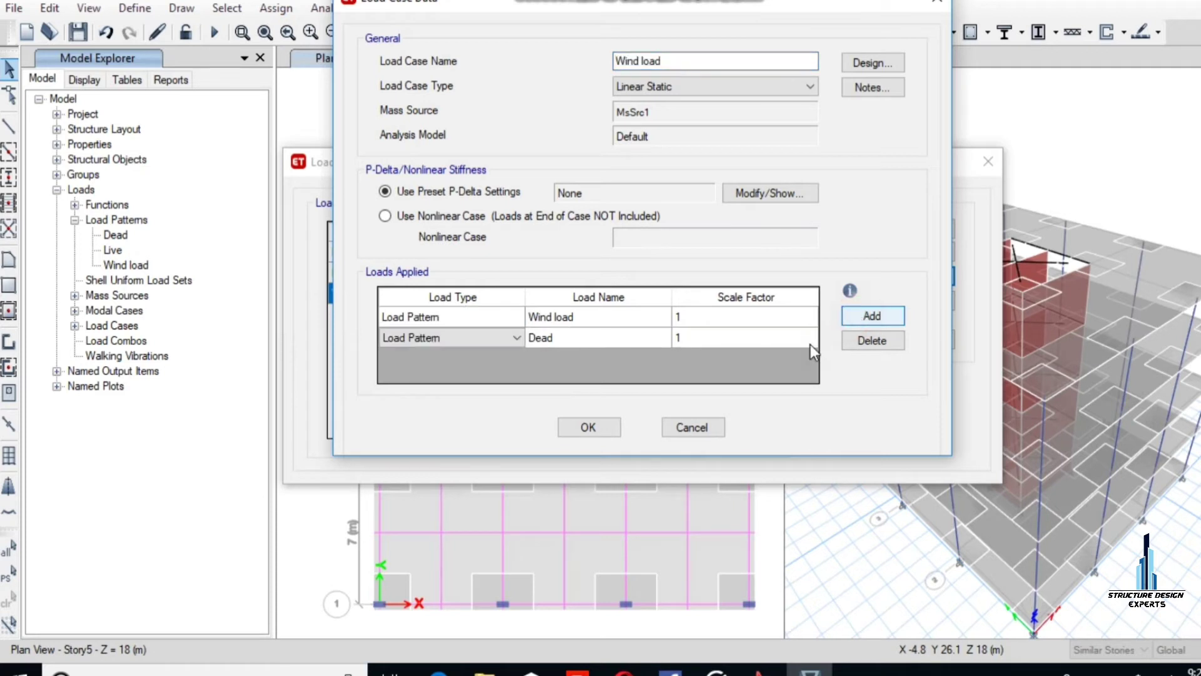
pyautogui.click(445, 339)
pyautogui.click(445, 339)
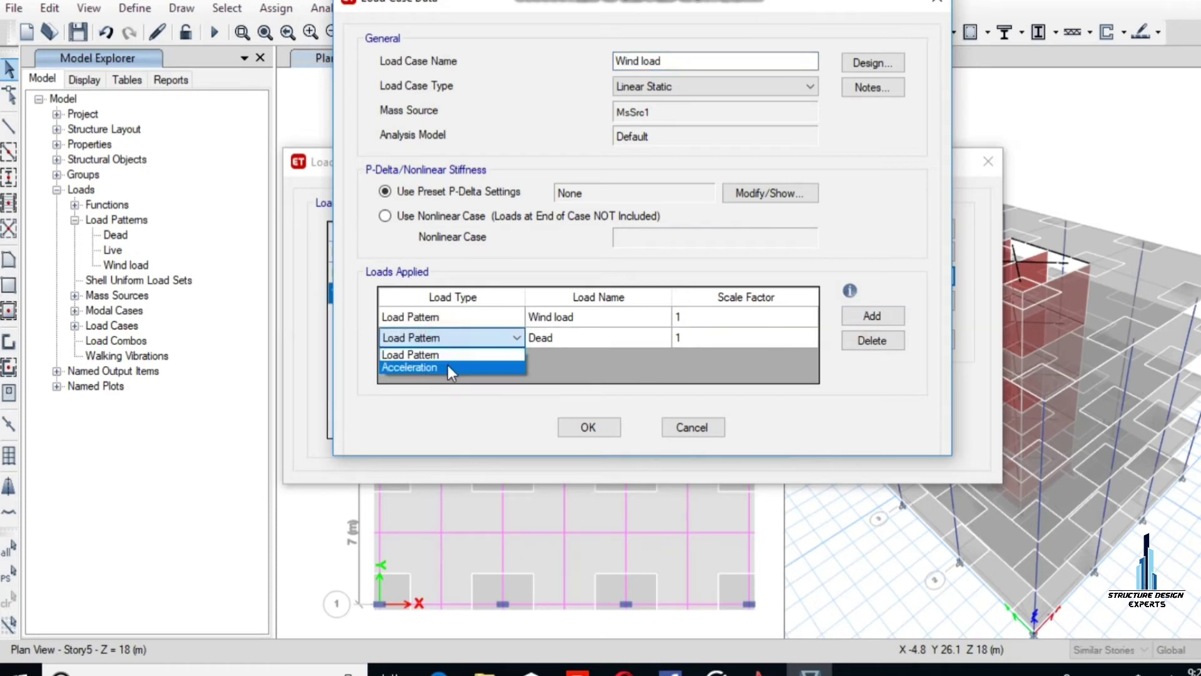
pyautogui.click(448, 367)
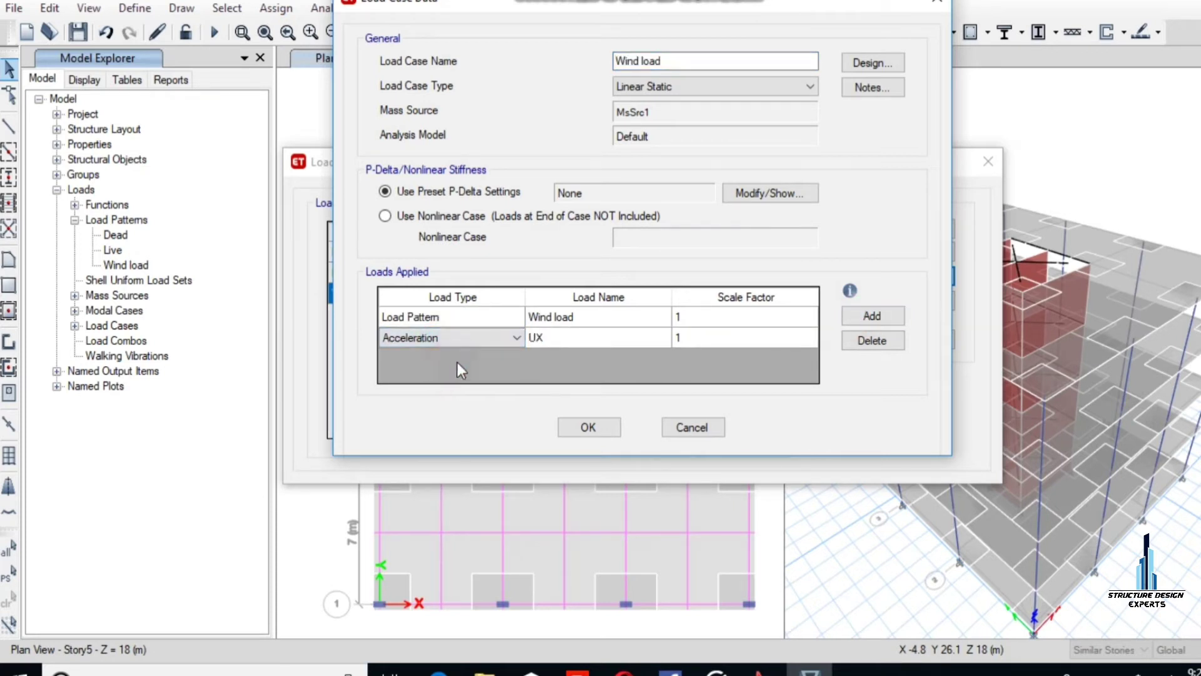
pyautogui.click(578, 336)
pyautogui.click(579, 336)
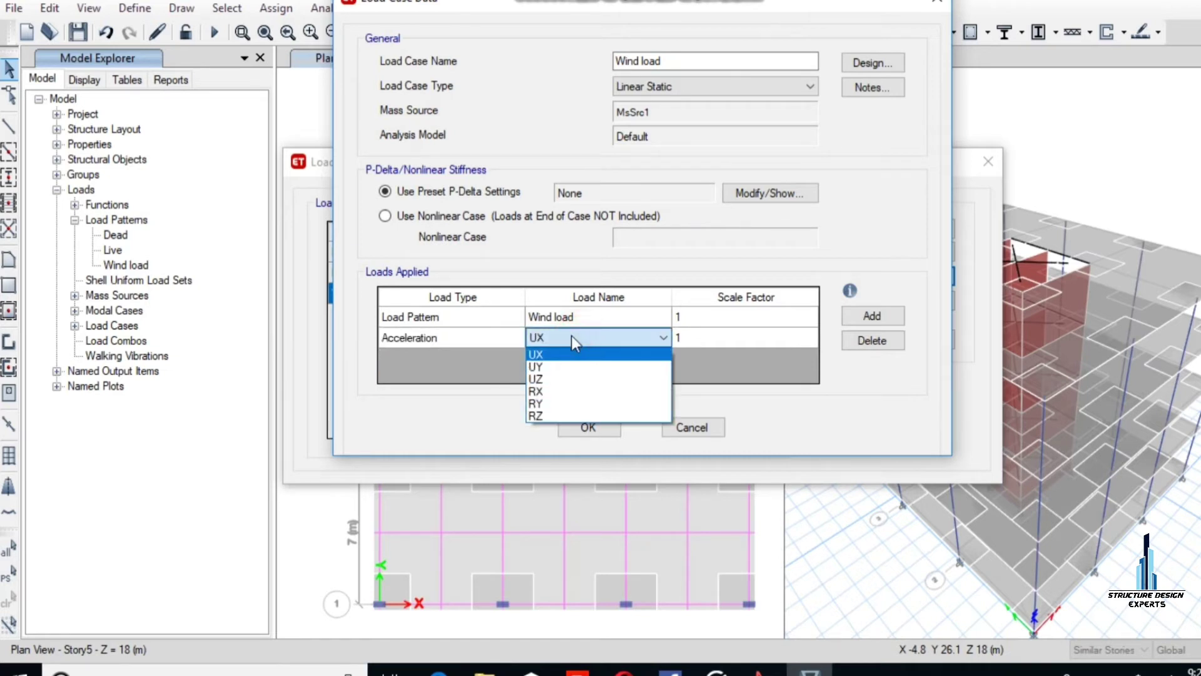
pyautogui.click(454, 338)
pyautogui.click(454, 338)
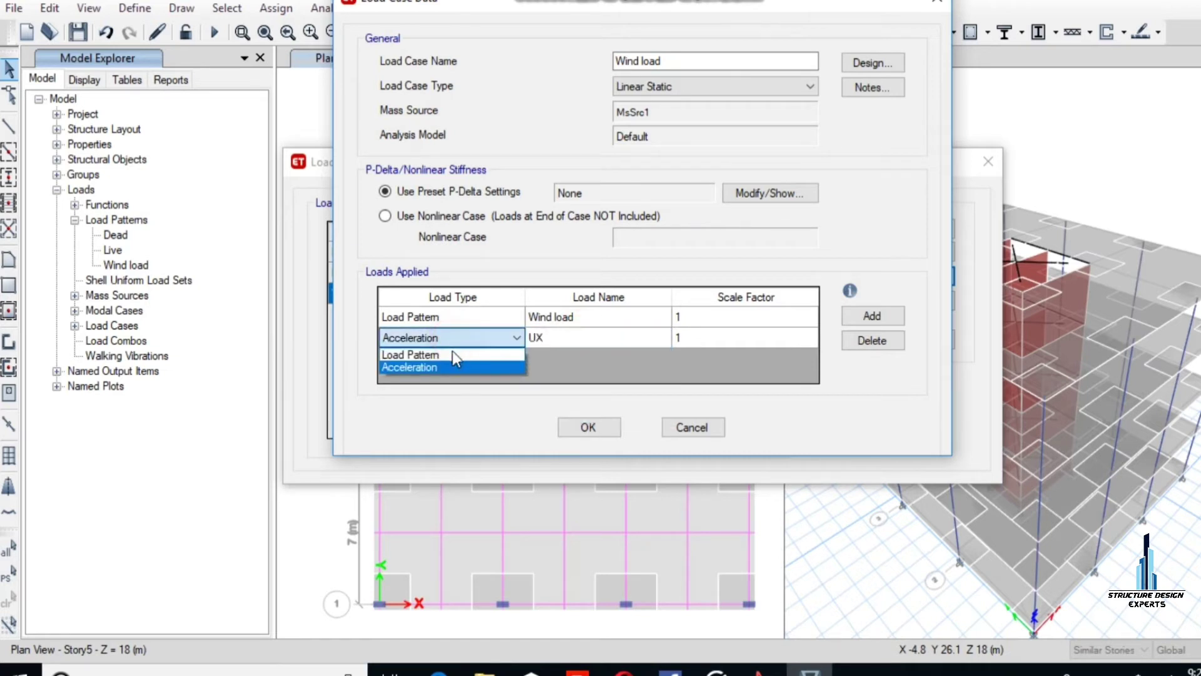
pyautogui.click(449, 353)
pyautogui.click(579, 339)
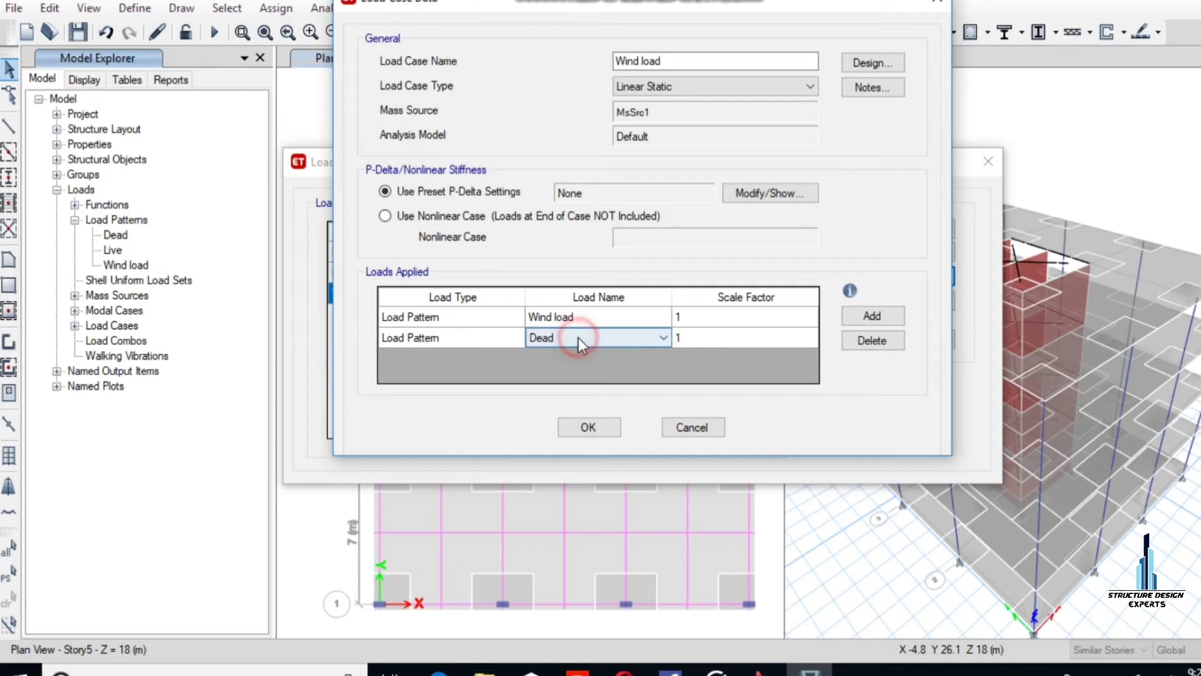
pyautogui.click(688, 339)
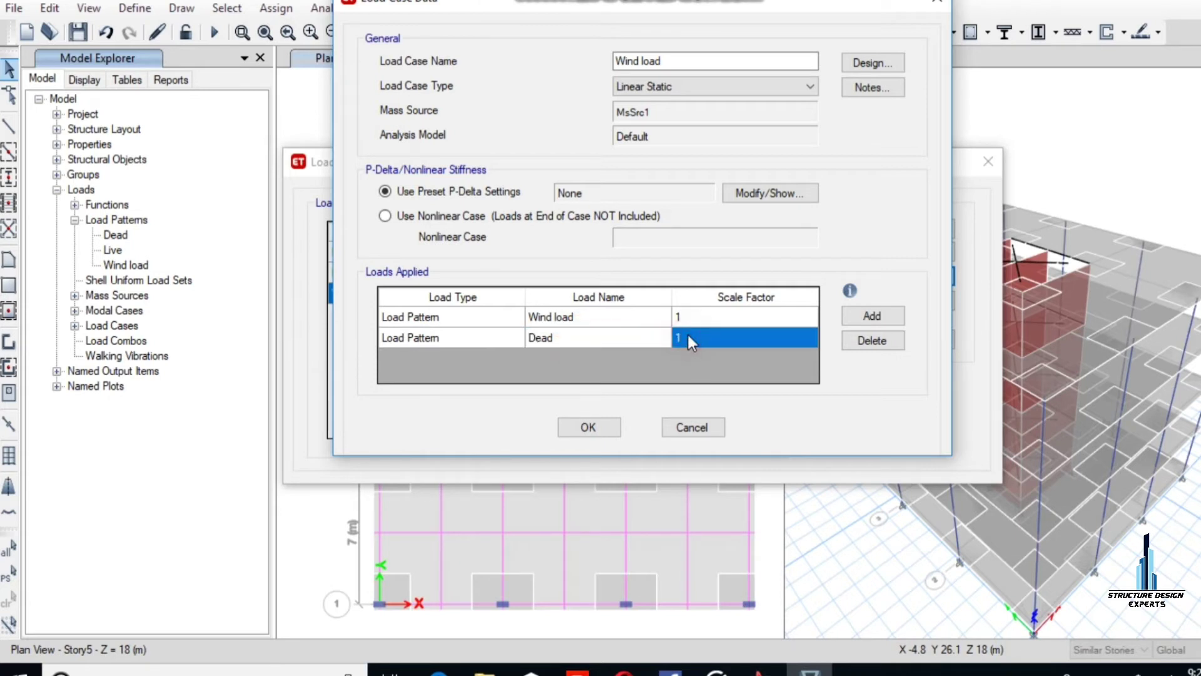
pyautogui.write('1.2')
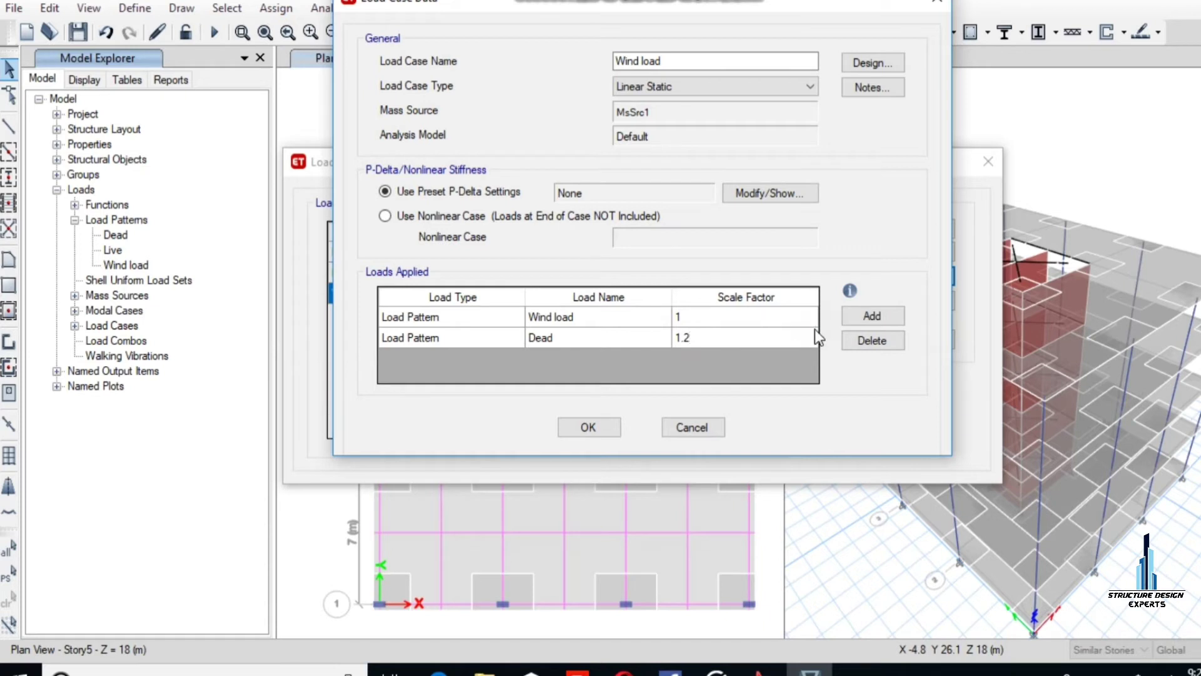
# Add a Live pattern row at scale 1 and confirm the Wind load case.
pyautogui.click(876, 317)
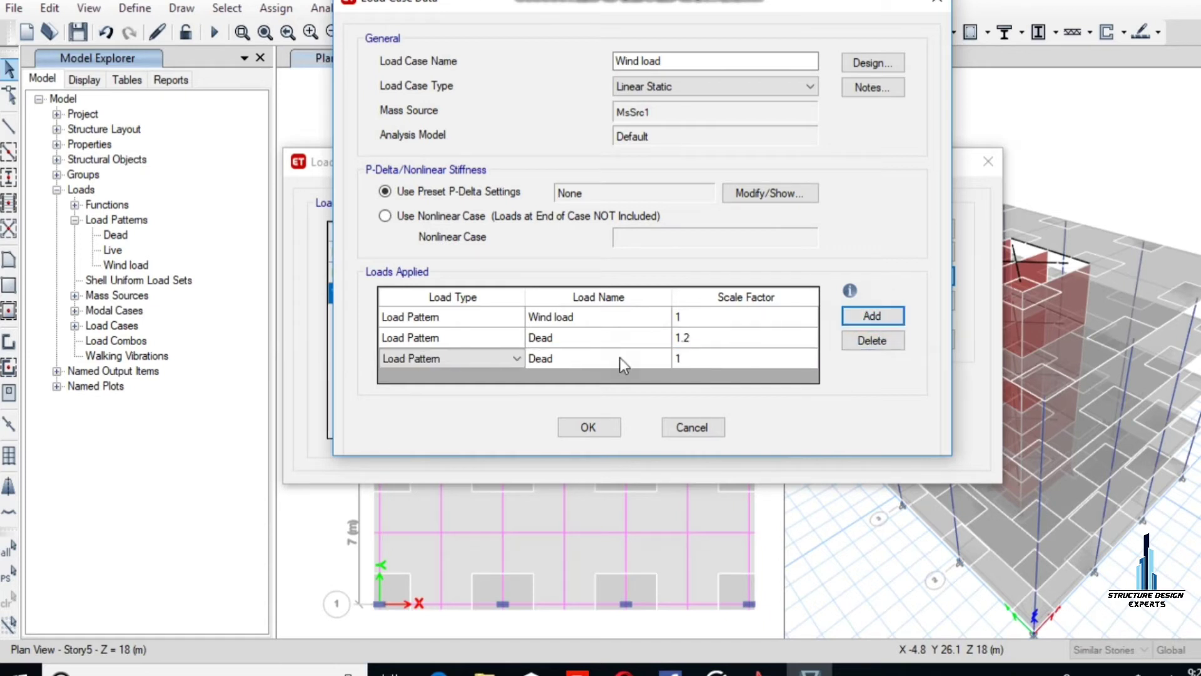
pyautogui.click(549, 358)
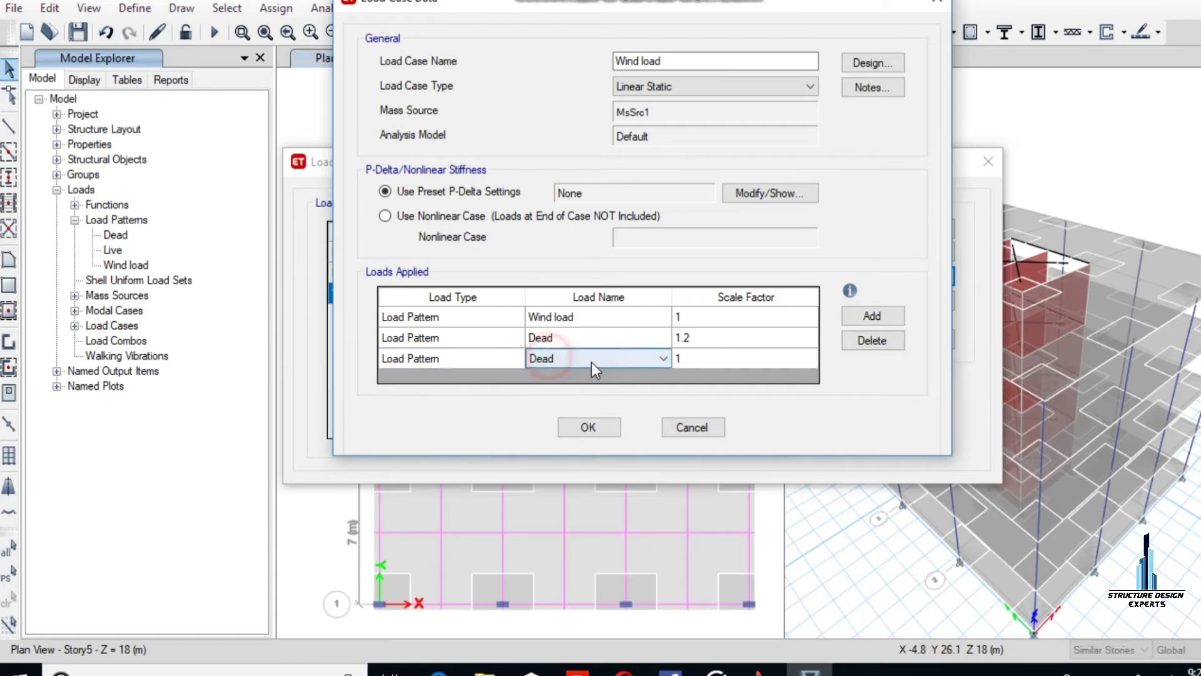
pyautogui.click(593, 360)
pyautogui.click(584, 387)
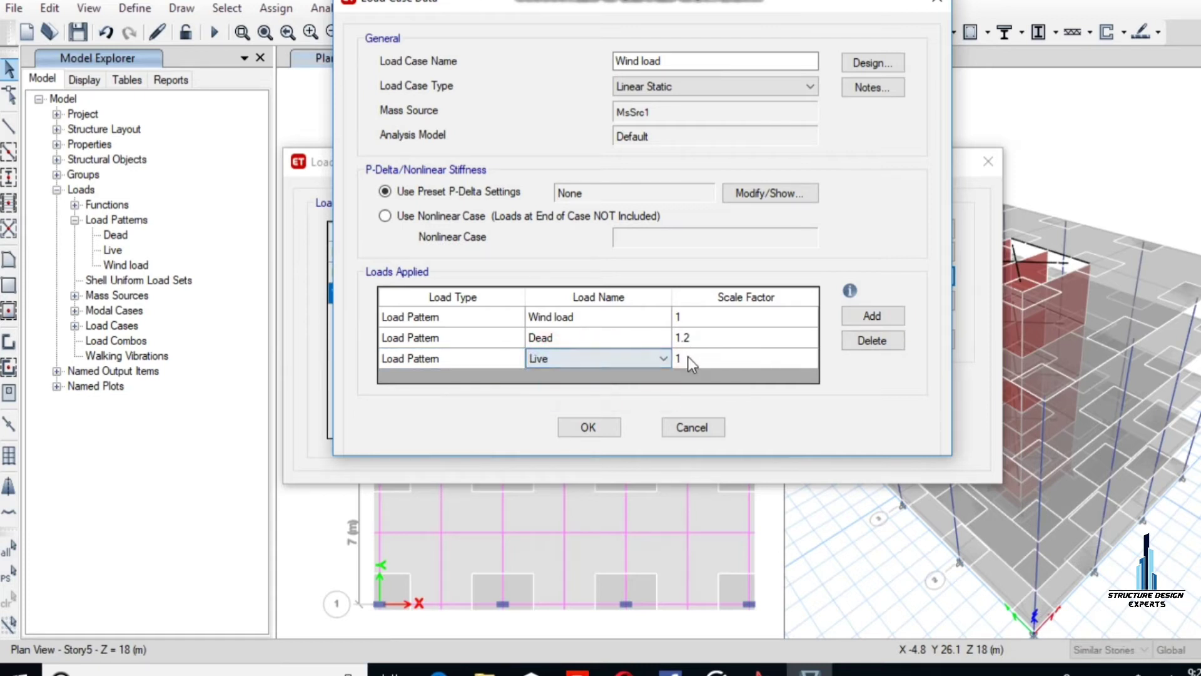
pyautogui.click(604, 424)
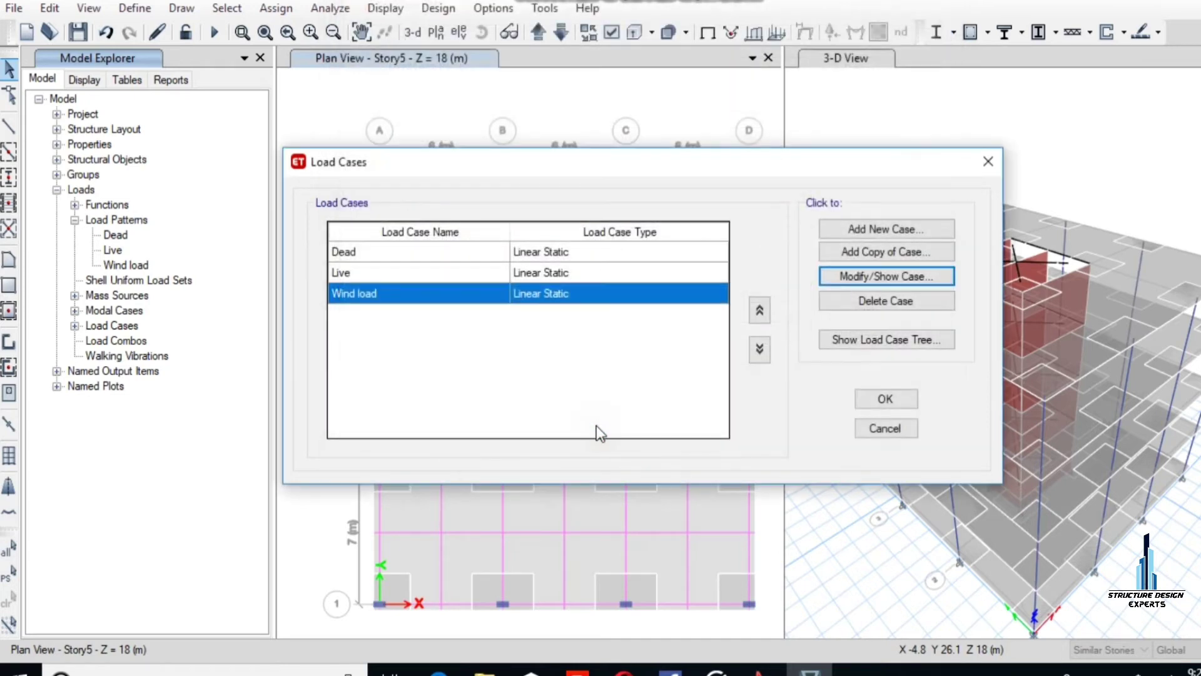
# Close the Load Cases list and clear the stray strip selection.
pyautogui.click(874, 401)
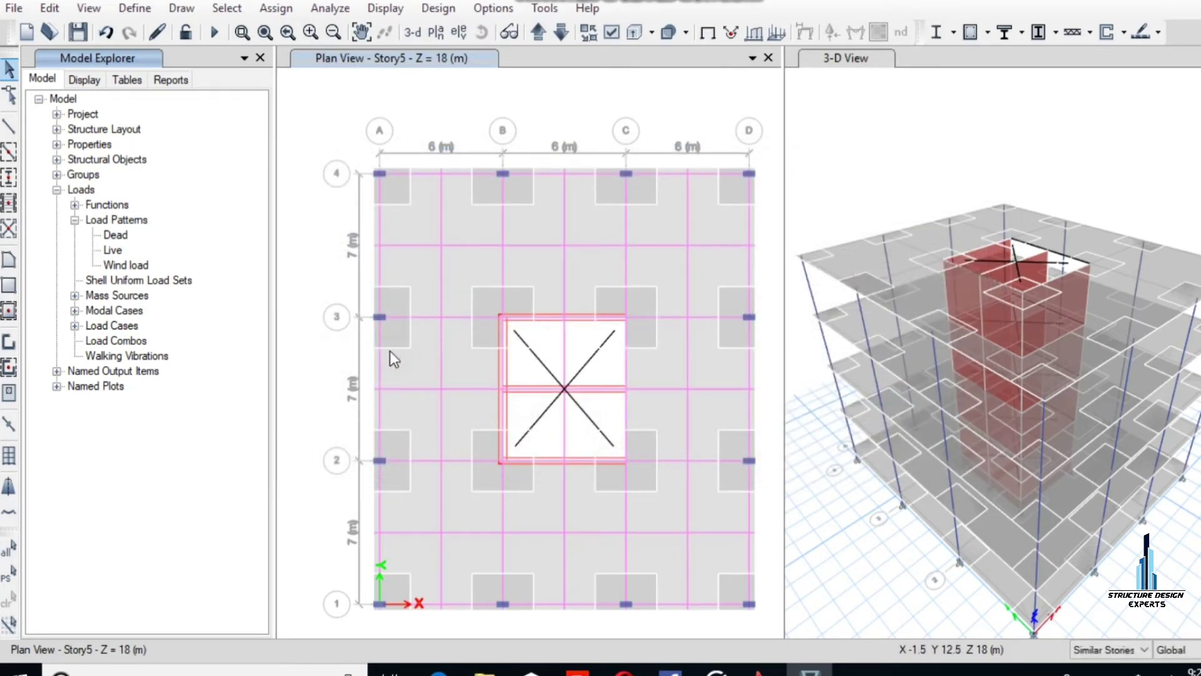
pyautogui.click(539, 318)
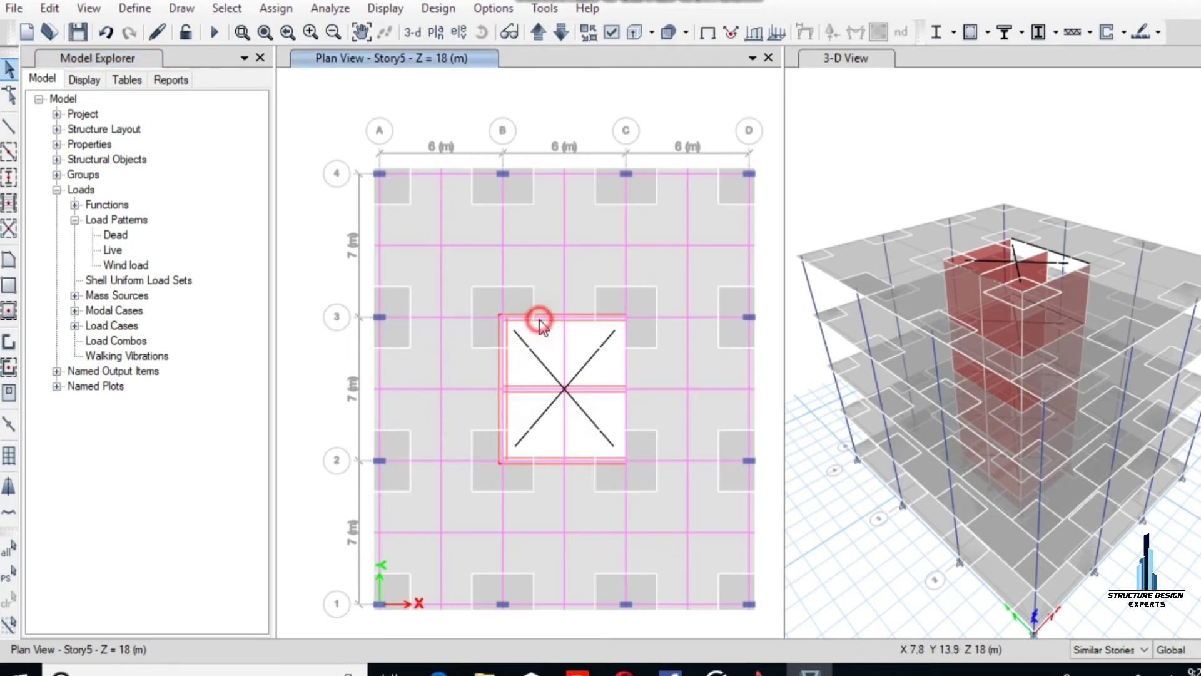
pyautogui.click(539, 321)
# Select all 25 walls by object type, then view the core opening's object information.
pyautogui.click(227, 8)
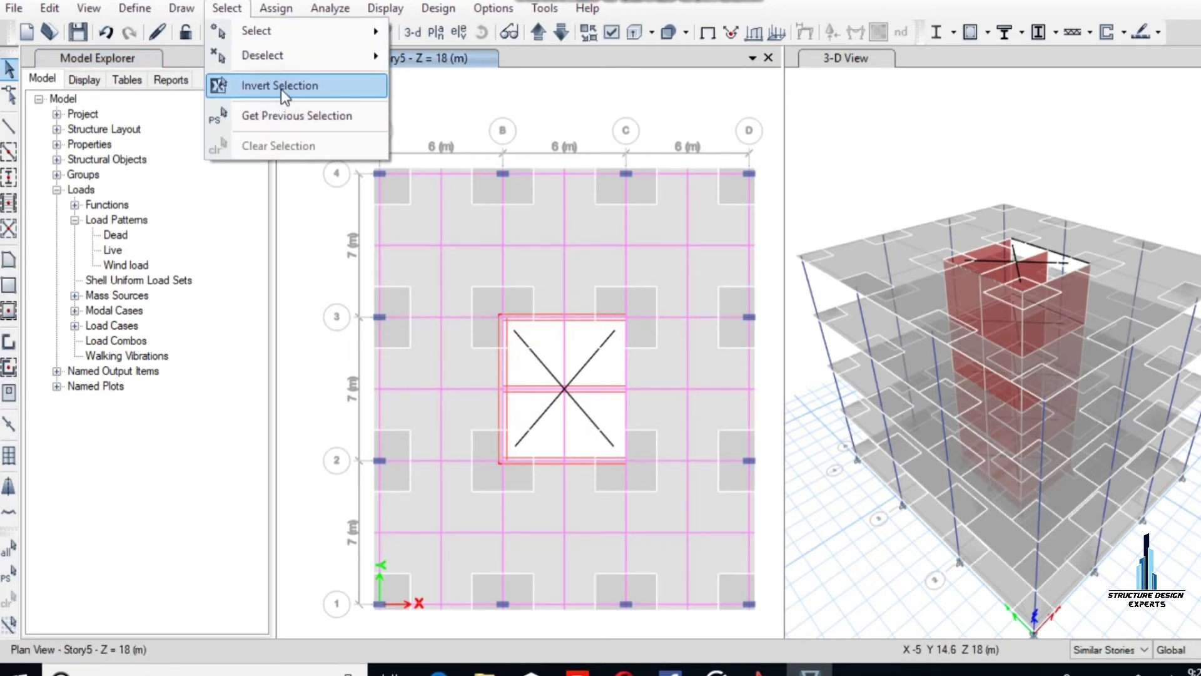
pyautogui.moveTo(373, 30)
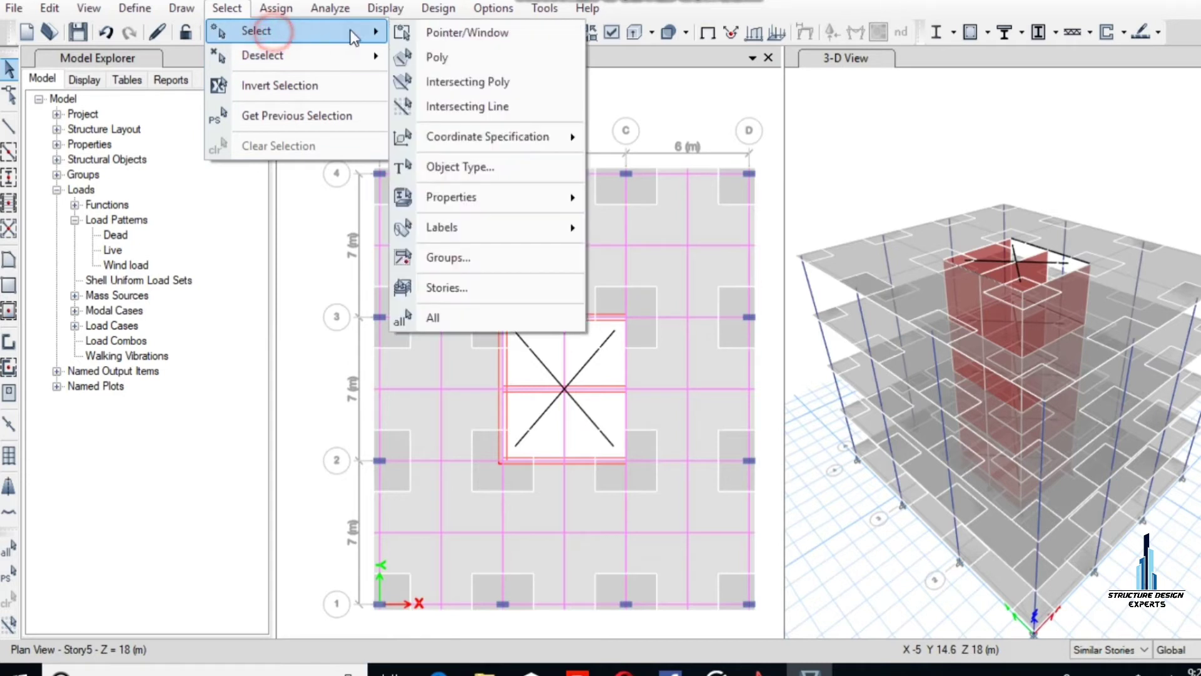
pyautogui.click(450, 167)
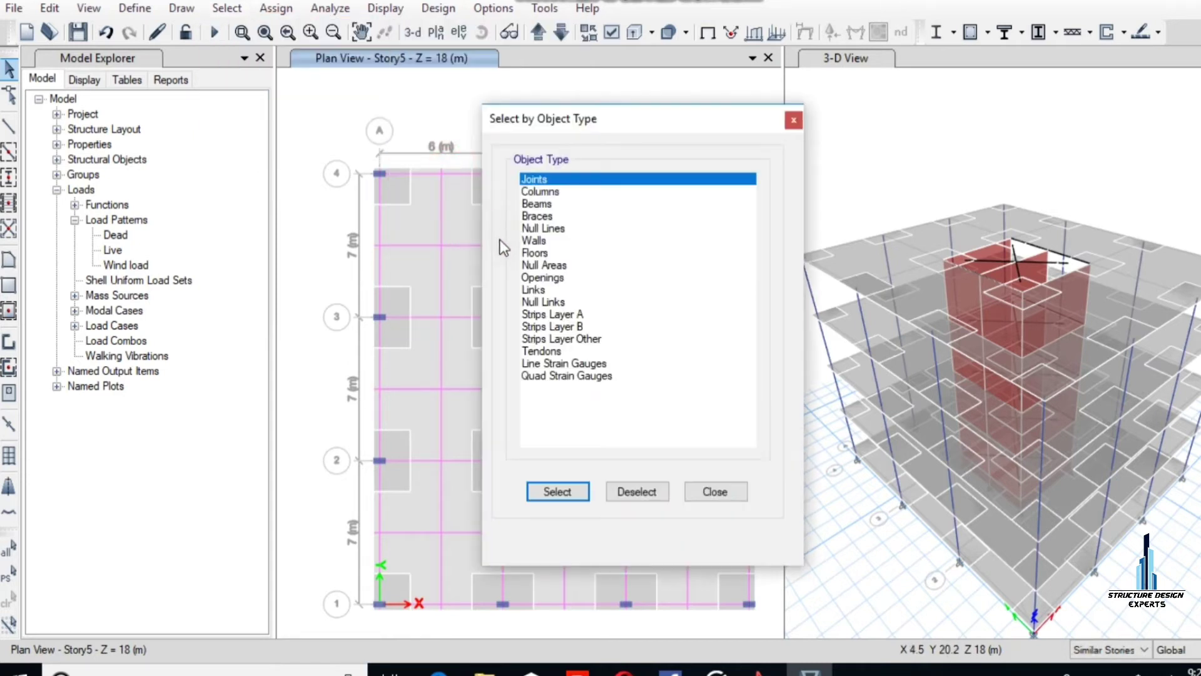
pyautogui.click(532, 240)
pyautogui.click(571, 493)
pyautogui.click(714, 492)
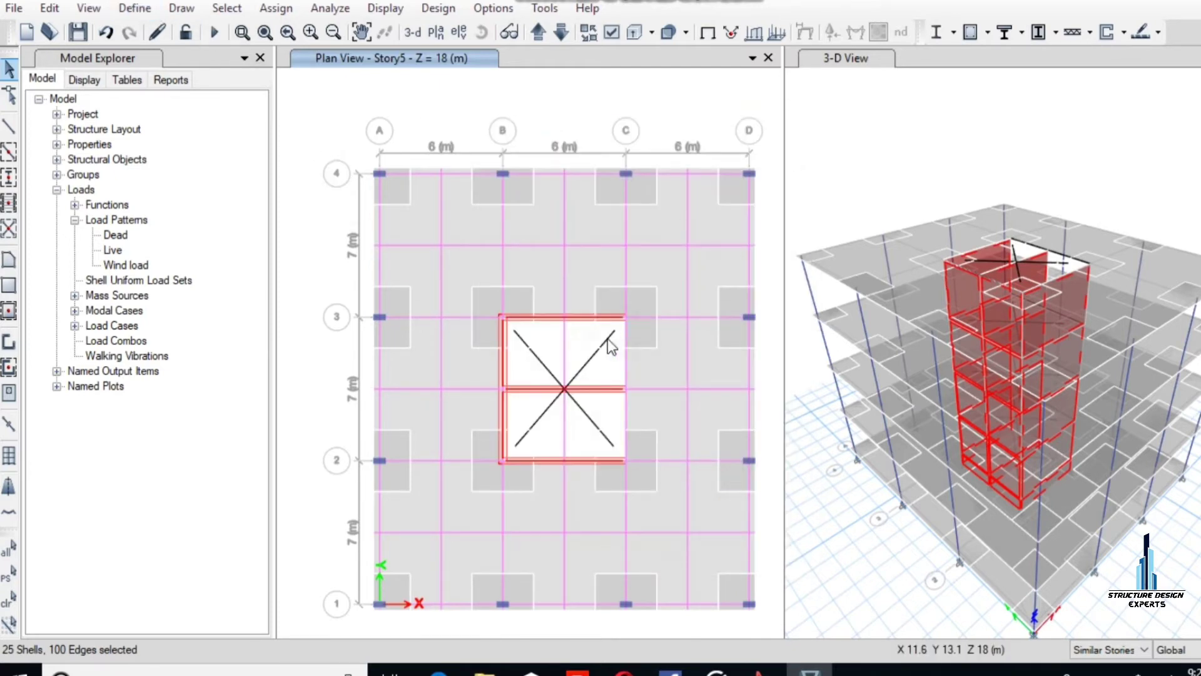
pyautogui.rightClick(588, 351)
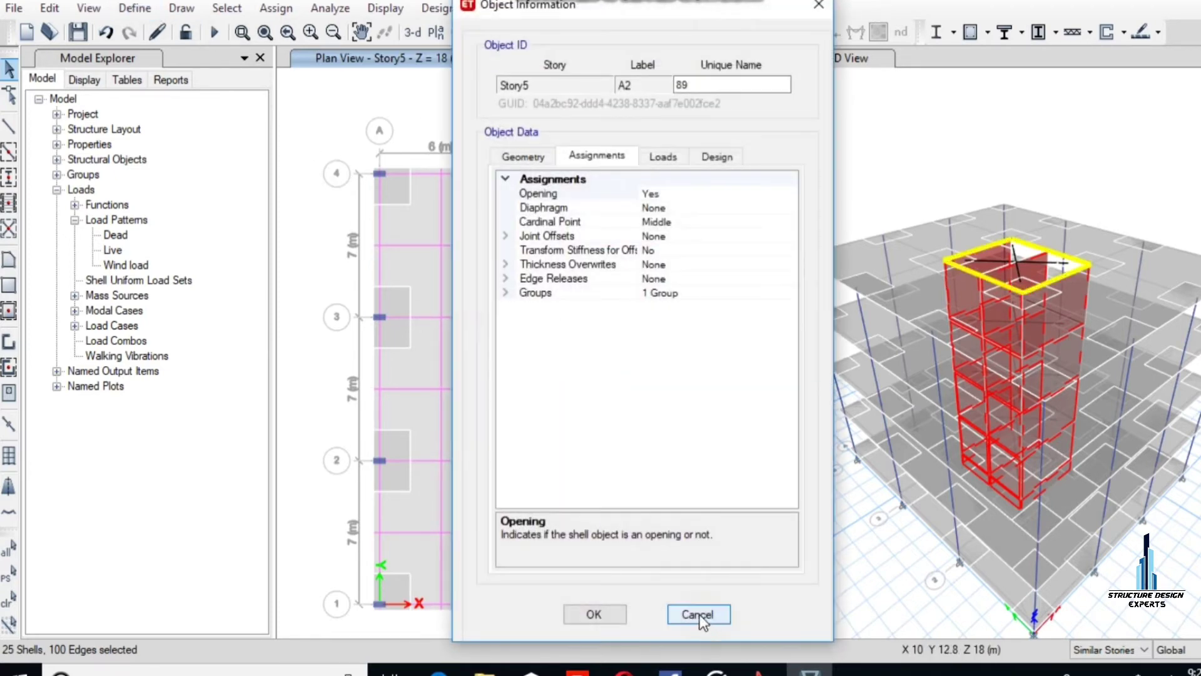
# Dismiss the opening's information and show only the selected walls.
pyautogui.click(699, 613)
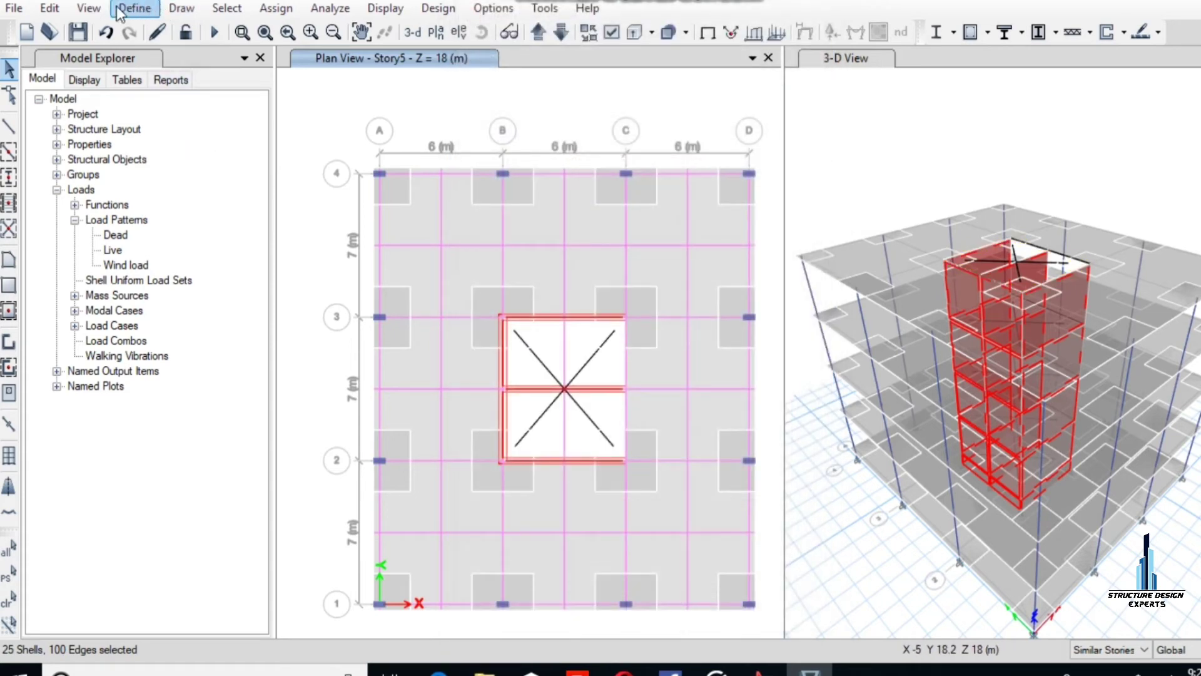
pyautogui.click(88, 8)
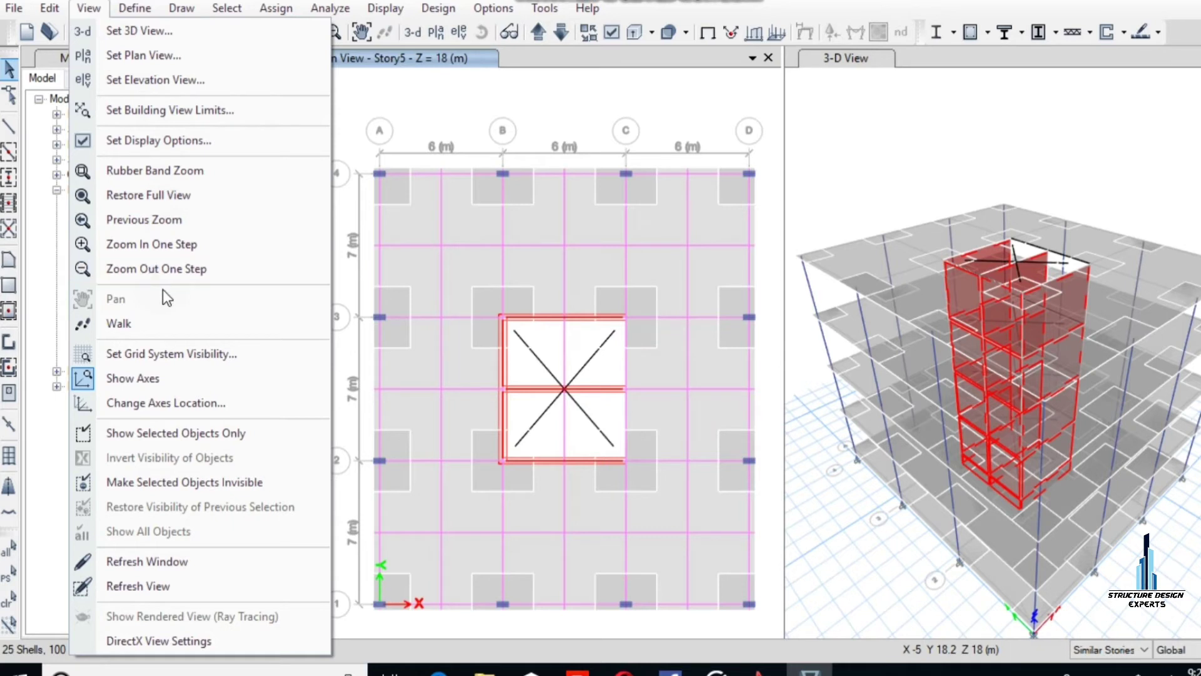
pyautogui.click(168, 433)
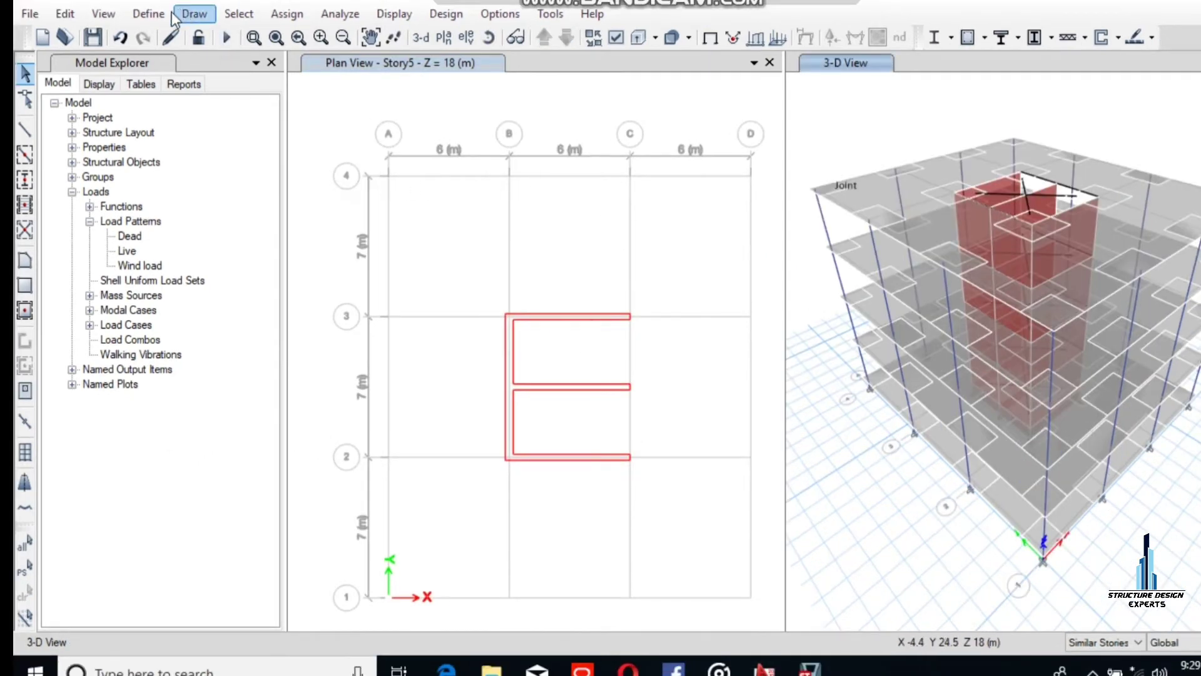
# Add pier labels P3 and P4 in Define > Pier Labels.
pyautogui.click(136, 15)
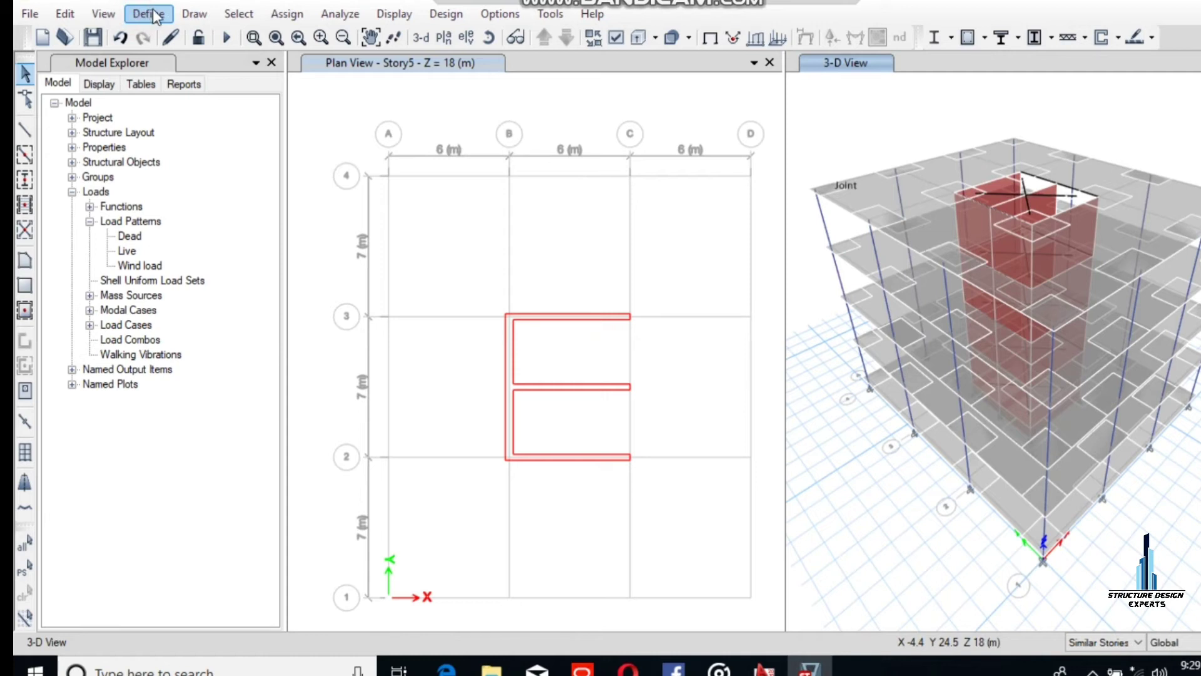
pyautogui.click(152, 9)
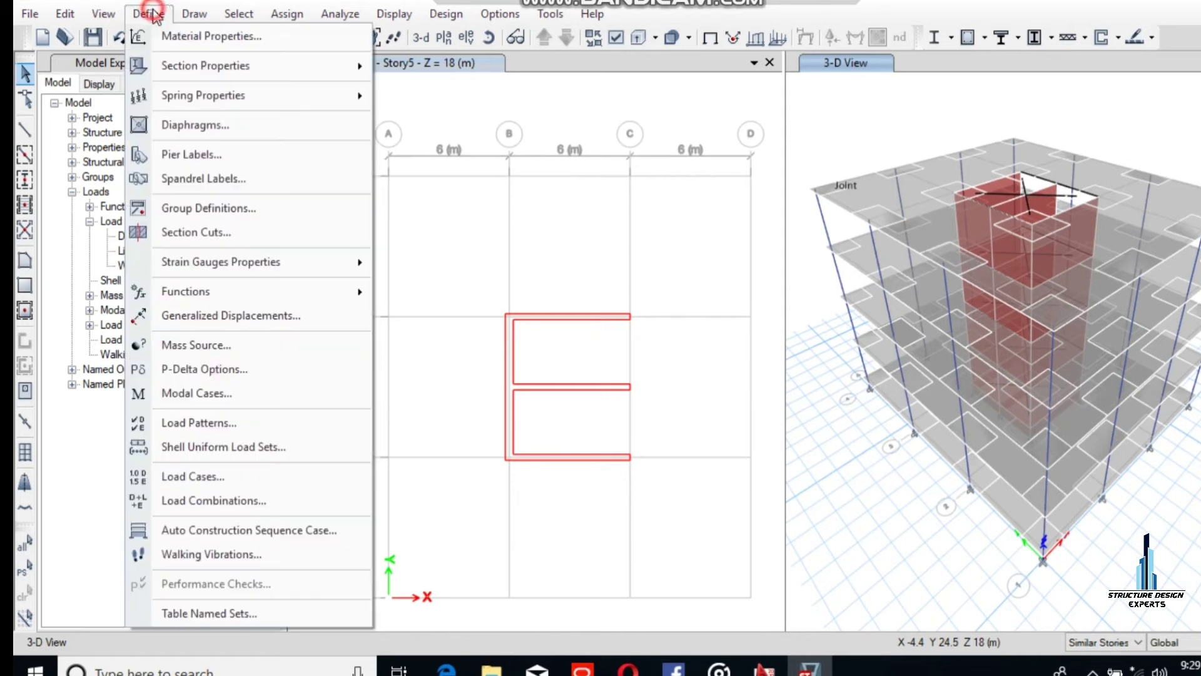
pyautogui.click(195, 154)
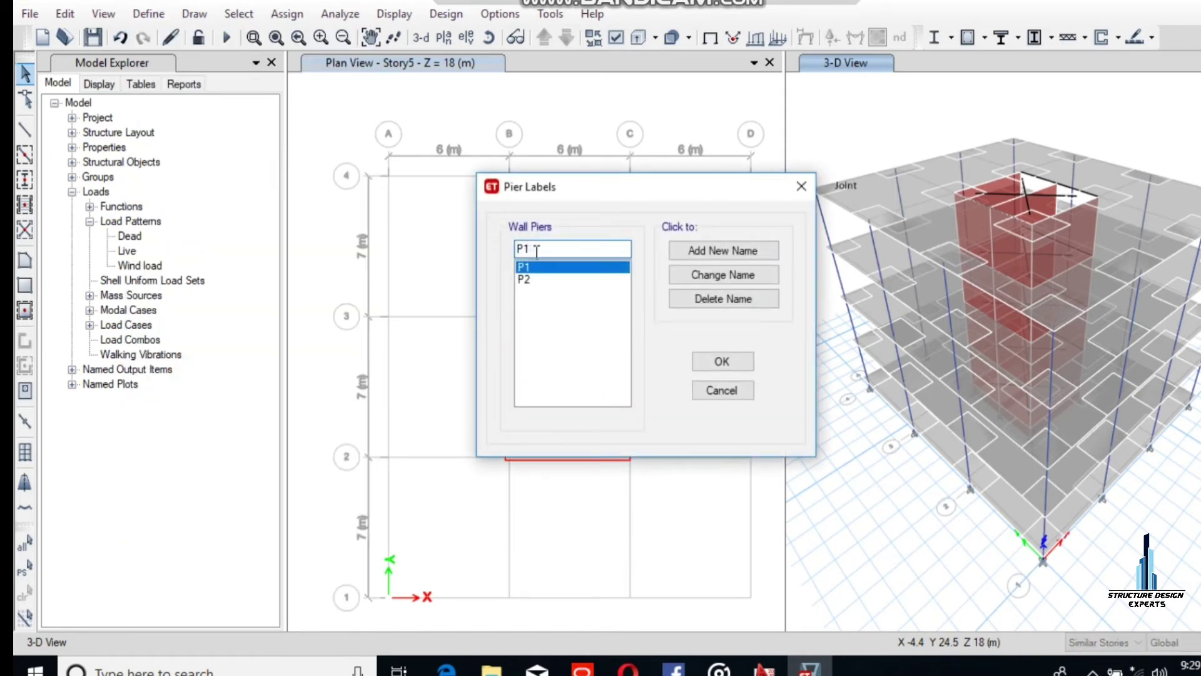
pyautogui.moveTo(574, 248); pyautogui.dragTo(517, 249)
pyautogui.write('3')
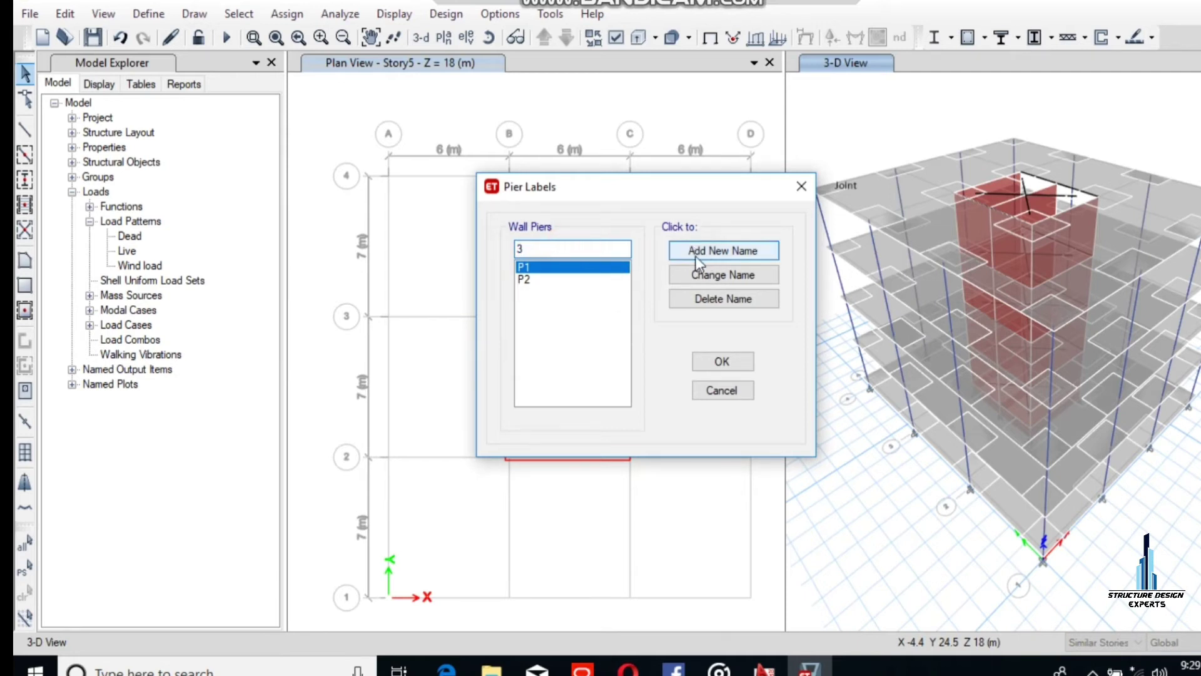
pyautogui.press('BackSpace')
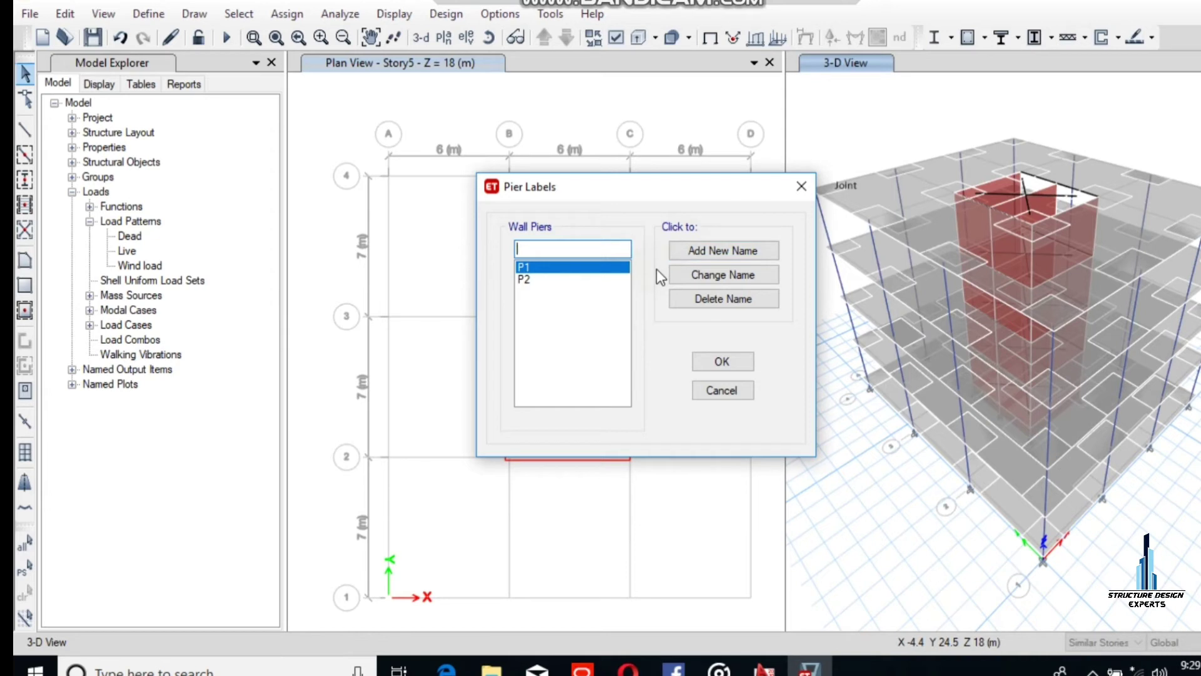
pyautogui.write('P3')
pyautogui.click(755, 248)
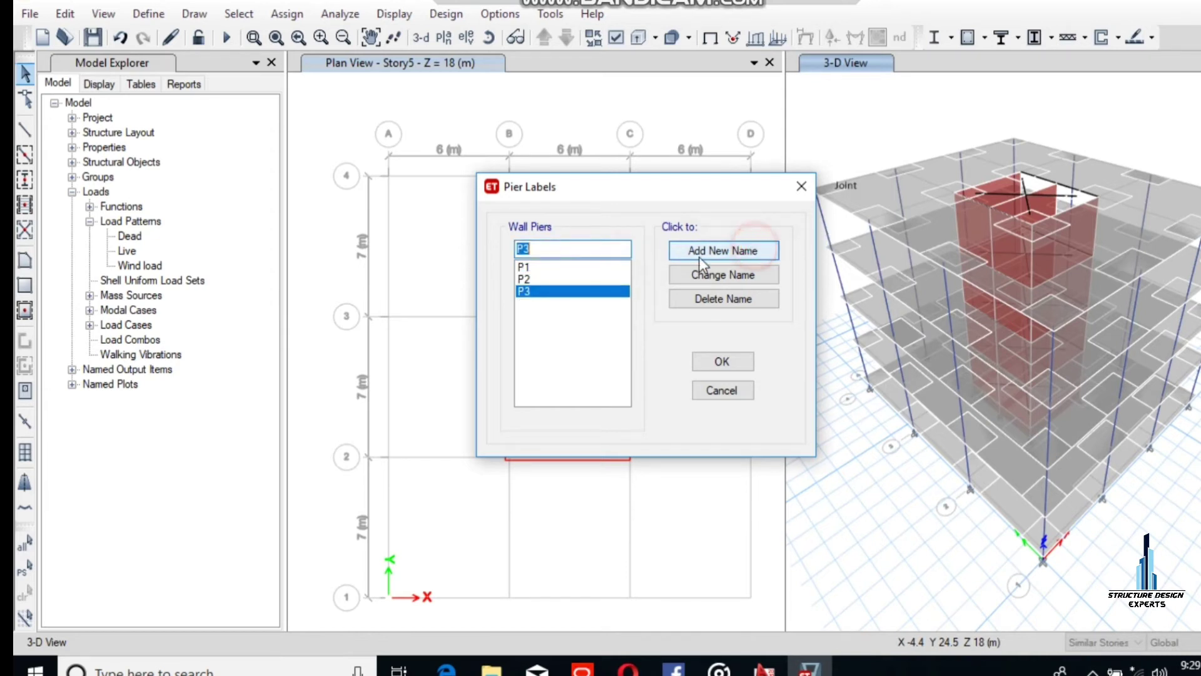
pyautogui.moveTo(550, 248); pyautogui.dragTo(527, 250)
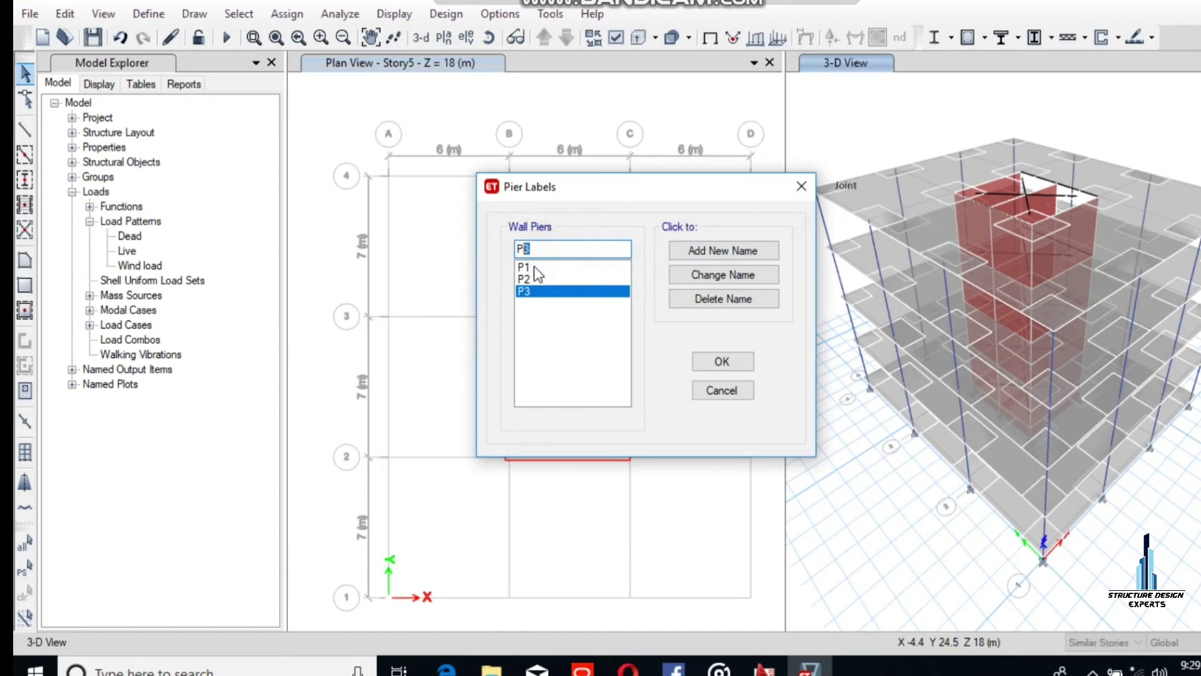
pyautogui.write('4')
pyautogui.click(708, 248)
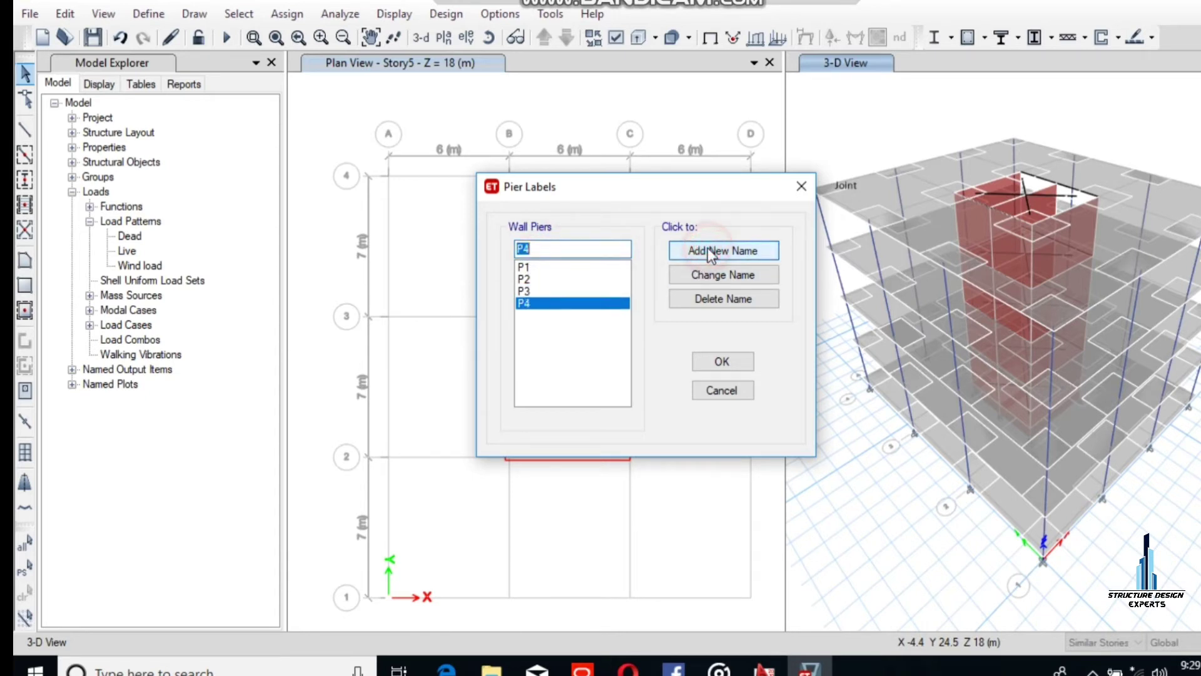
pyautogui.click(721, 363)
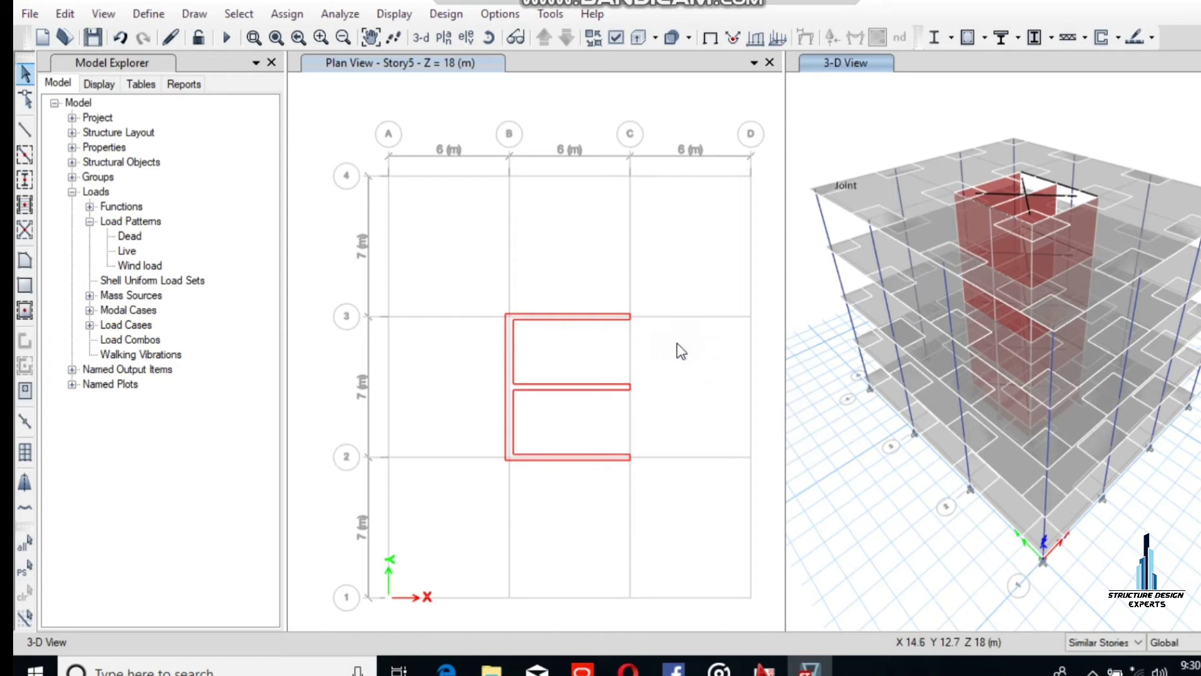
# Assign pier label P1 to the top wall of the E-shaped core.
pyautogui.click(625, 317)
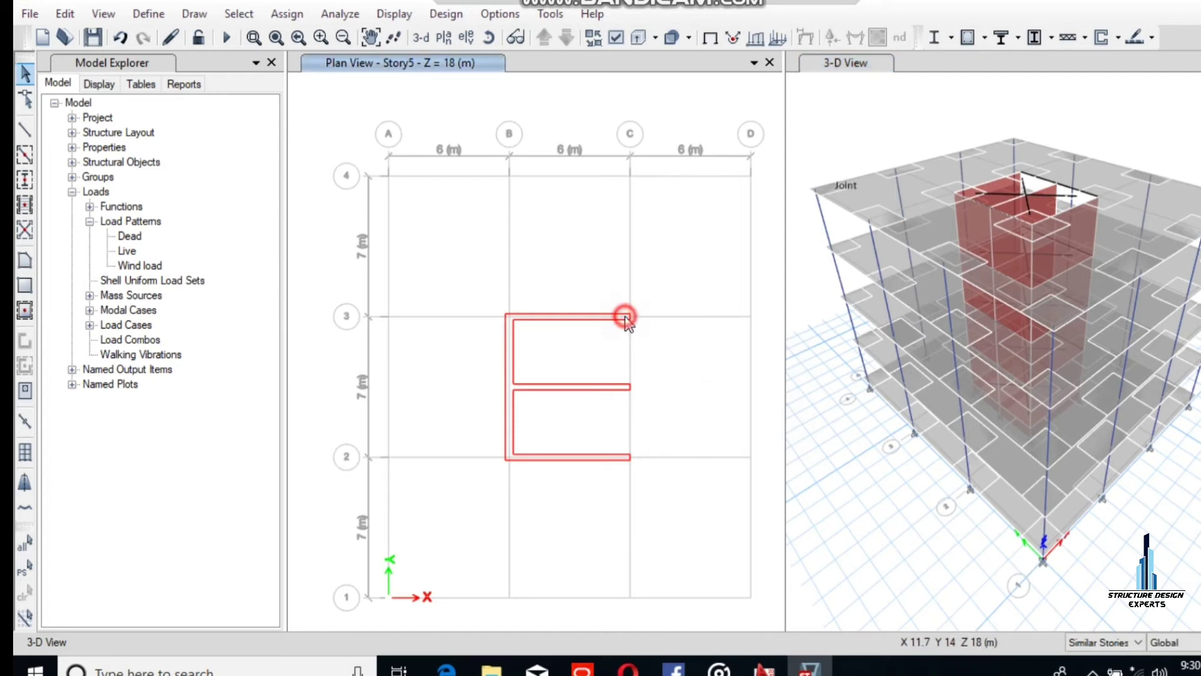
pyautogui.click(508, 341)
pyautogui.click(508, 402)
pyautogui.click(547, 457)
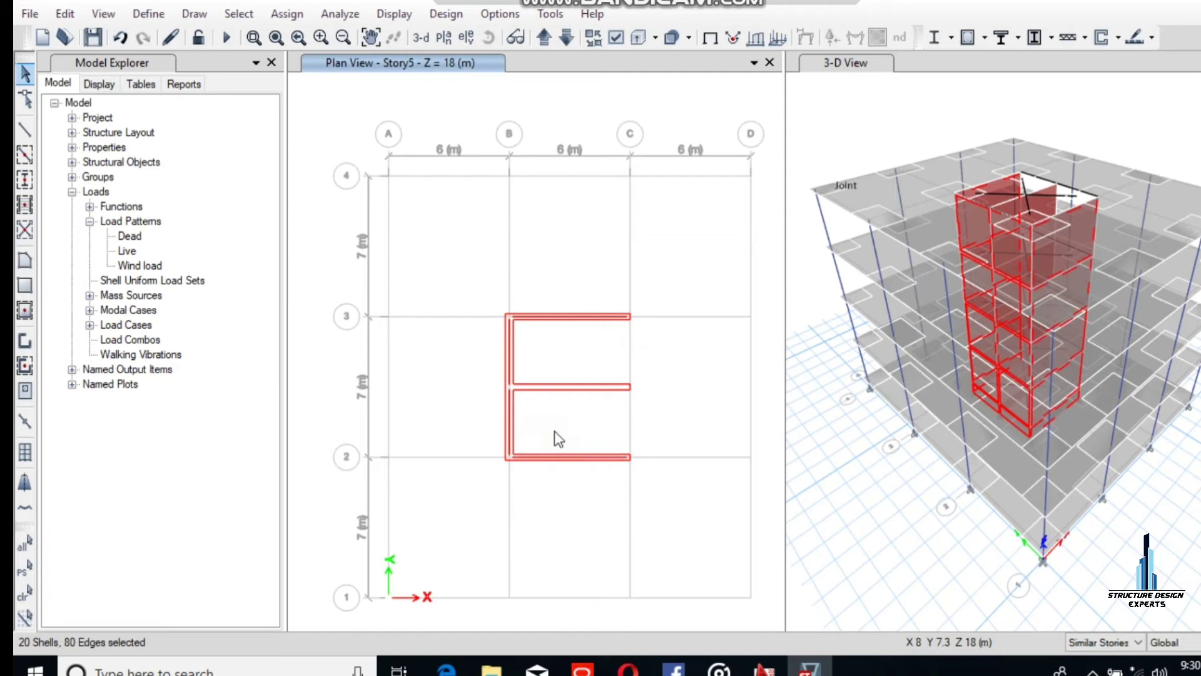
pyautogui.click(509, 366)
pyautogui.click(508, 416)
pyautogui.click(536, 457)
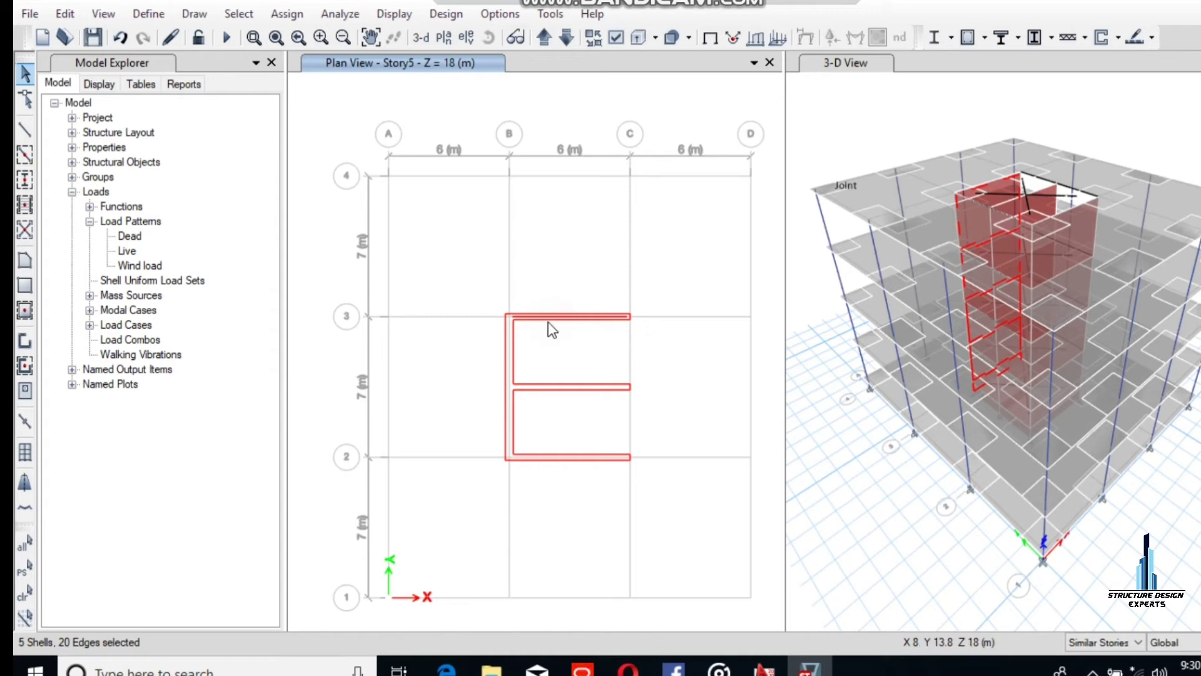
pyautogui.click(285, 15)
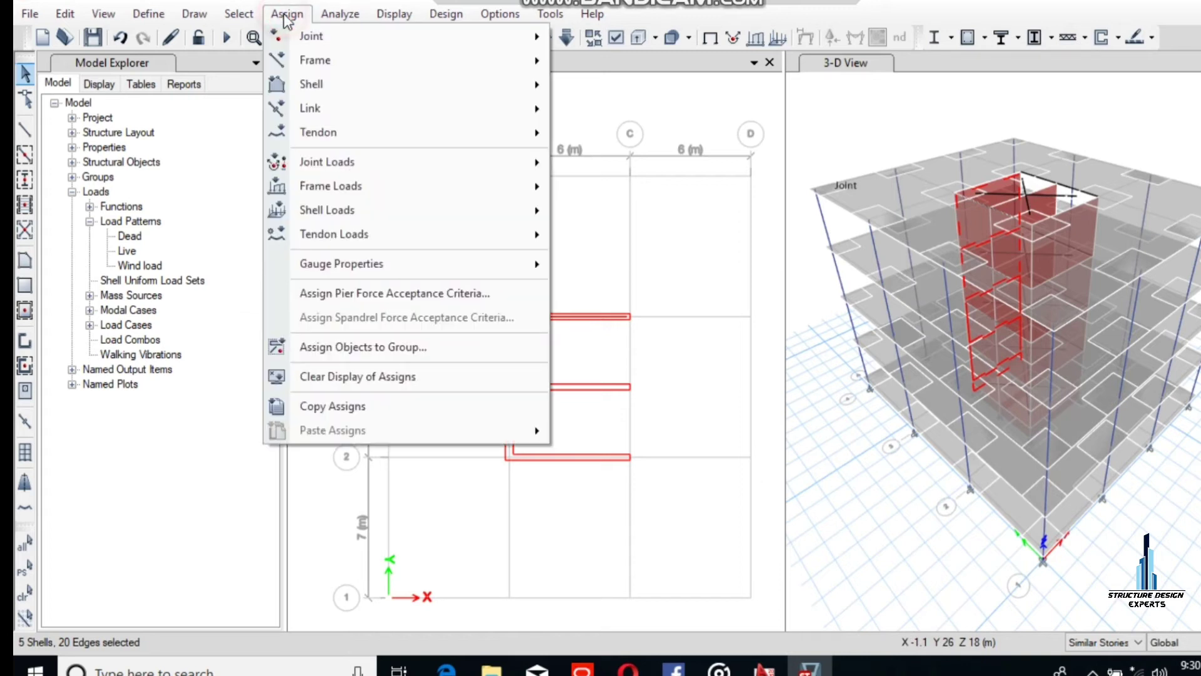
pyautogui.click(311, 87)
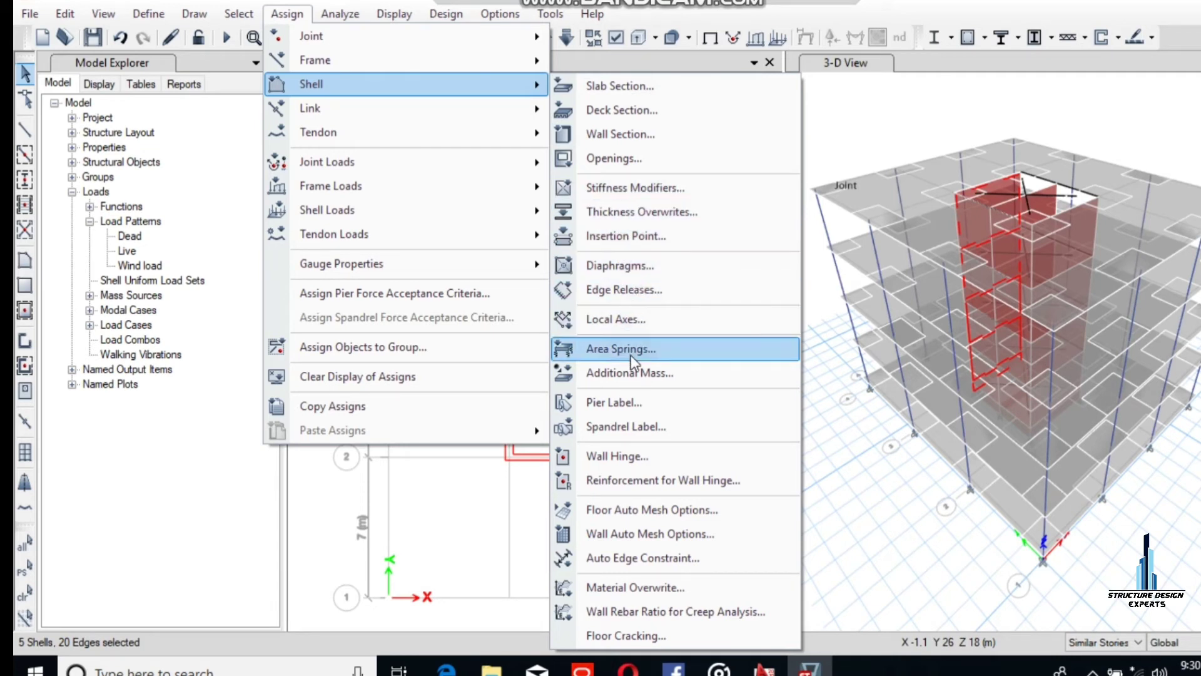
pyautogui.click(618, 401)
pyautogui.click(537, 192)
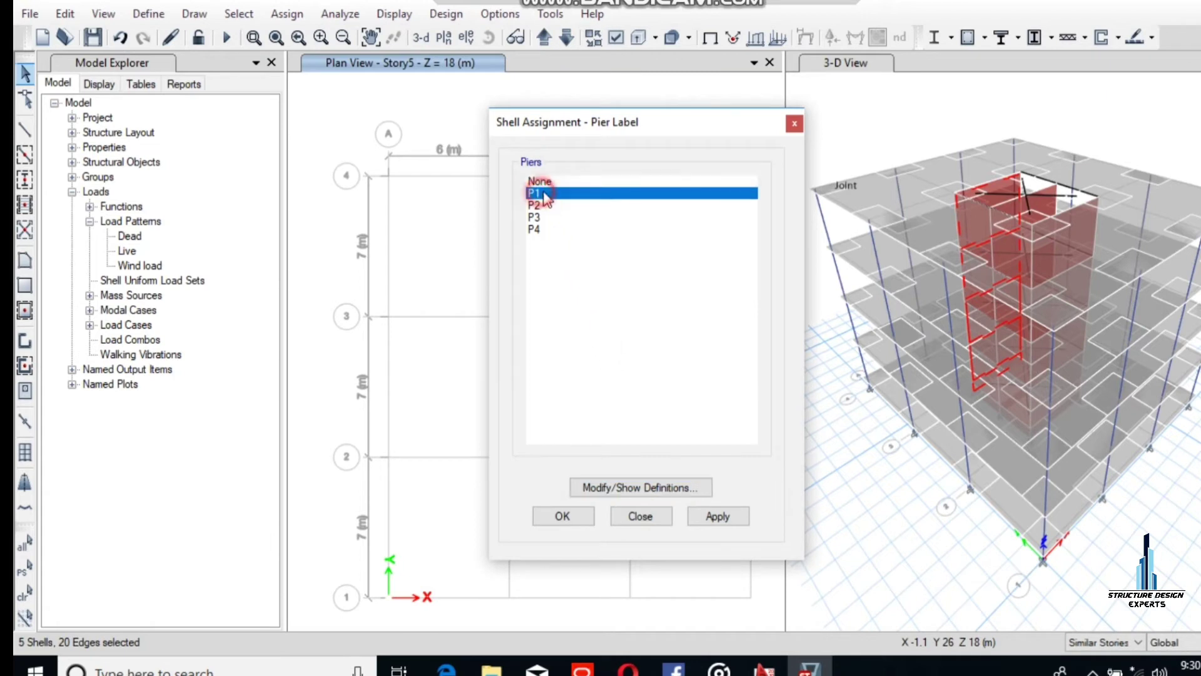
pyautogui.click(572, 516)
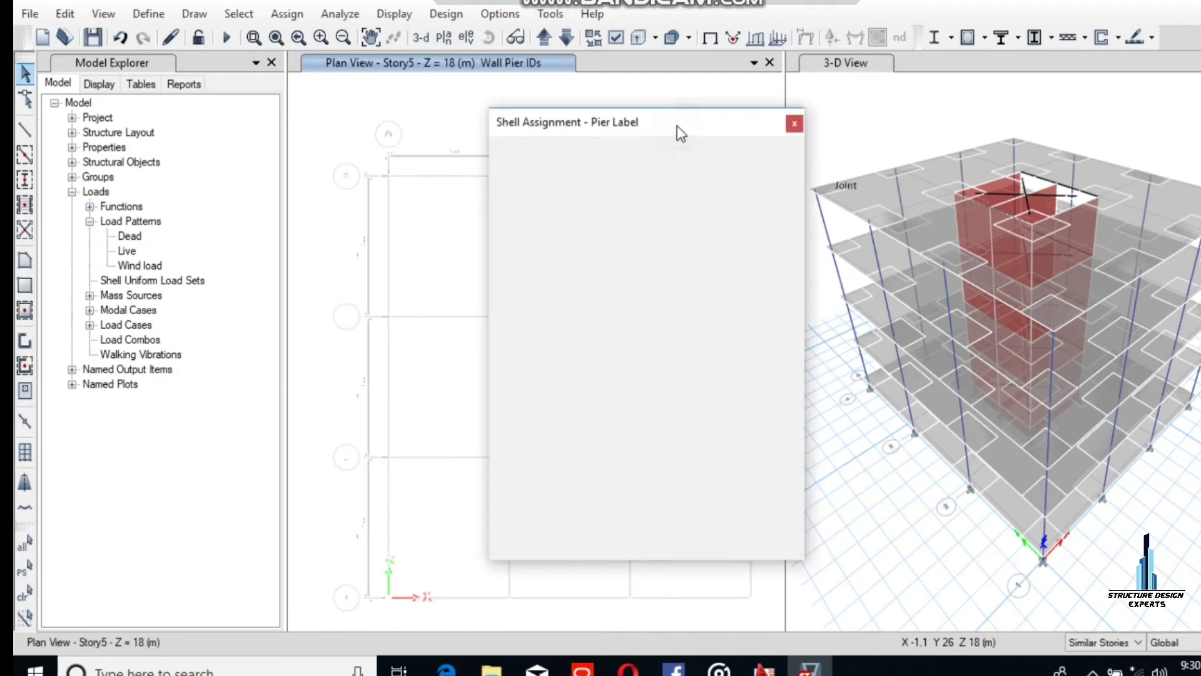
# Select the lower-left wall segment of the core.
pyautogui.moveTo(574, 320)
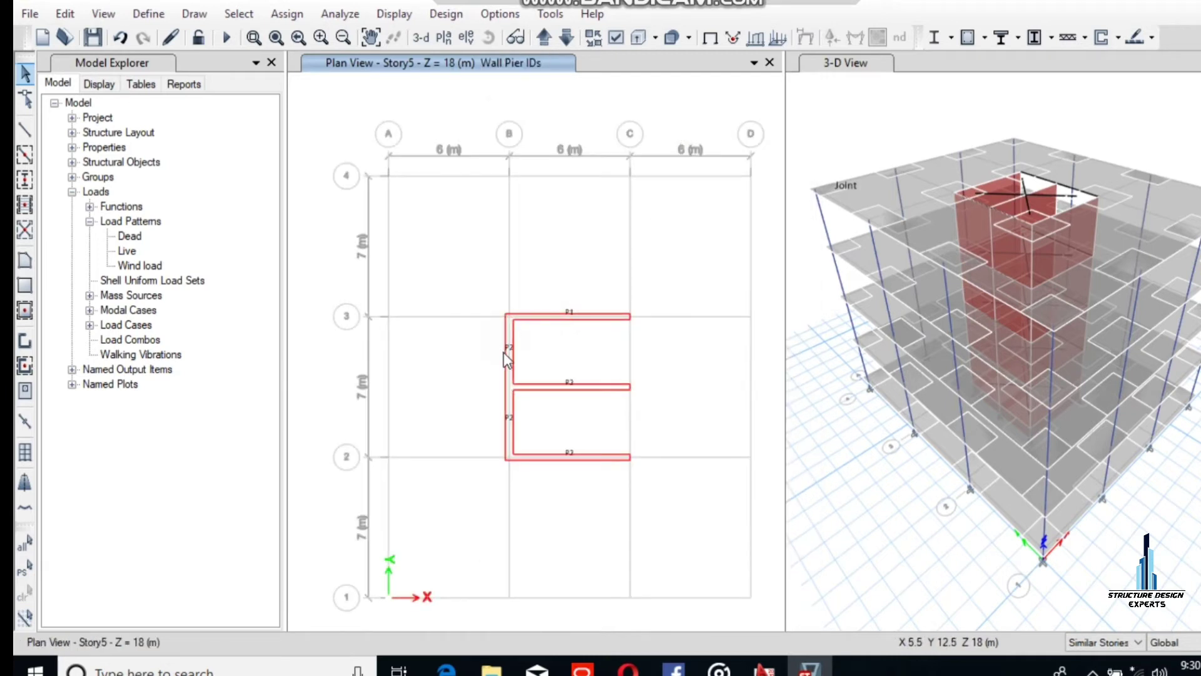
pyautogui.moveTo(515, 358)
pyautogui.moveTo(511, 418)
pyautogui.click(512, 432)
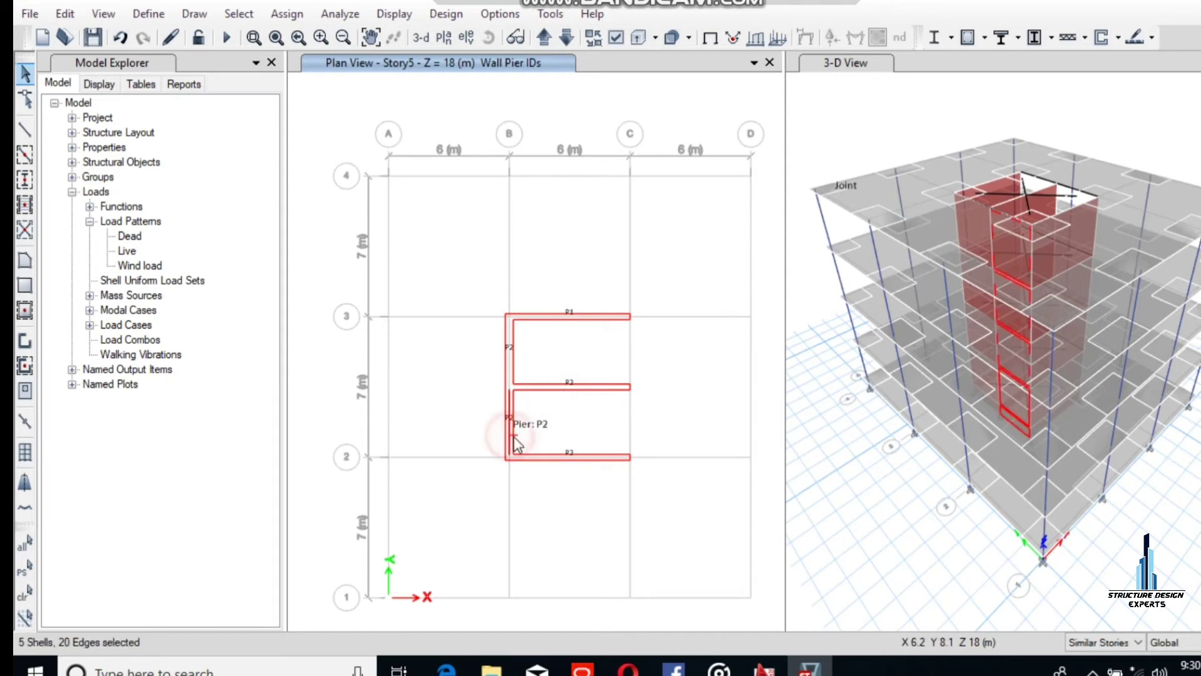
# Assign pier label P3 to the selected lower-left core wall.
pyautogui.click(287, 14)
pyautogui.moveTo(310, 86)
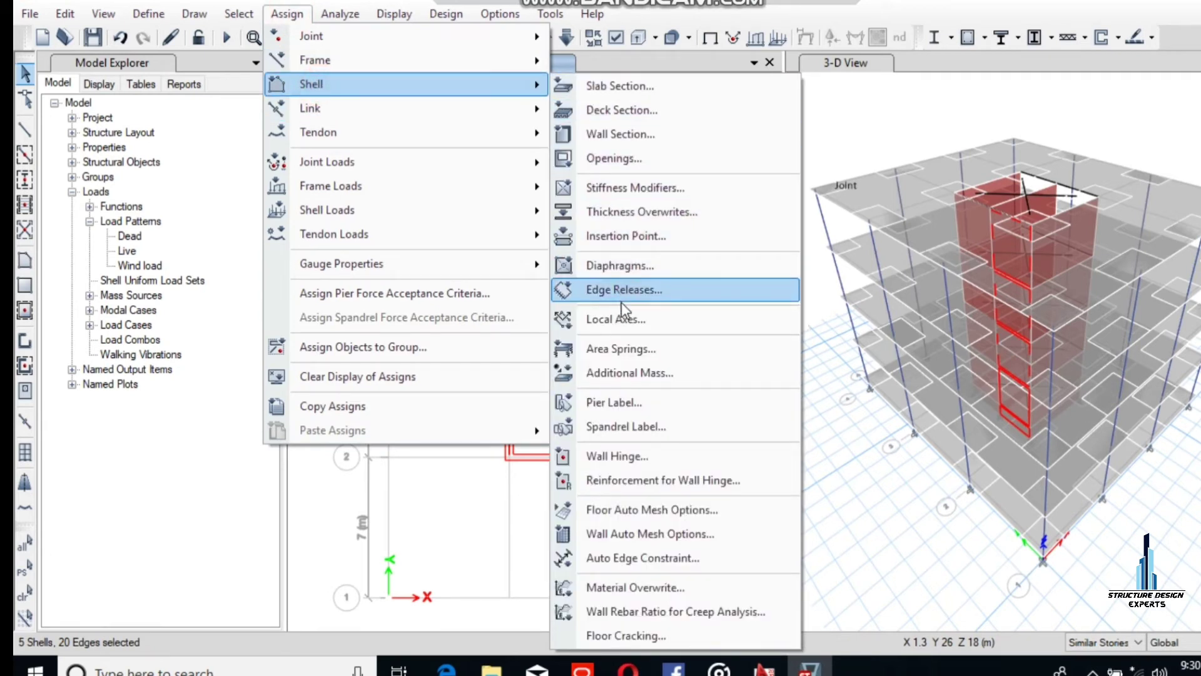
pyautogui.click(615, 403)
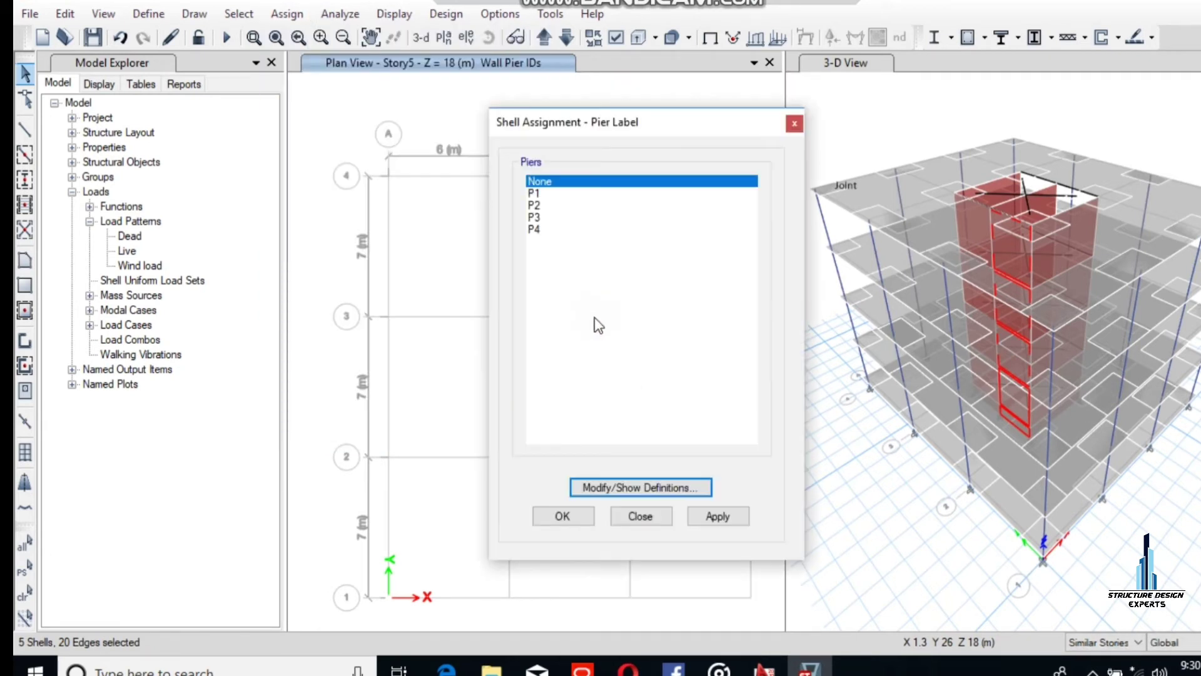
pyautogui.click(543, 218)
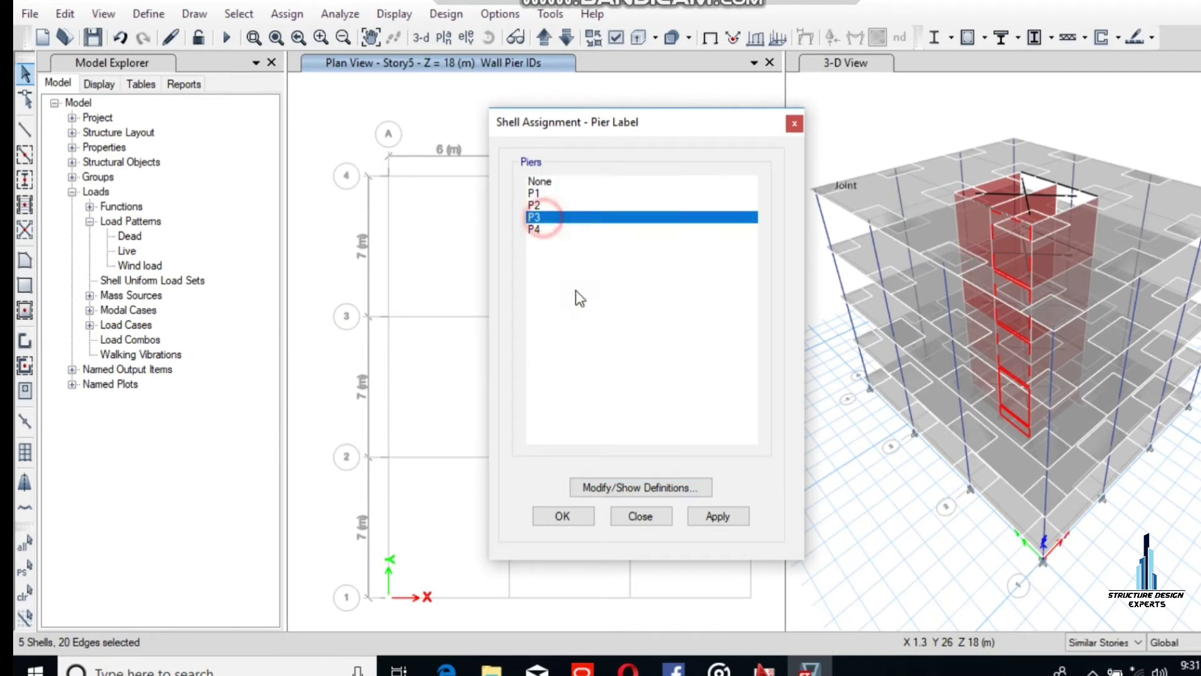
pyautogui.click(585, 521)
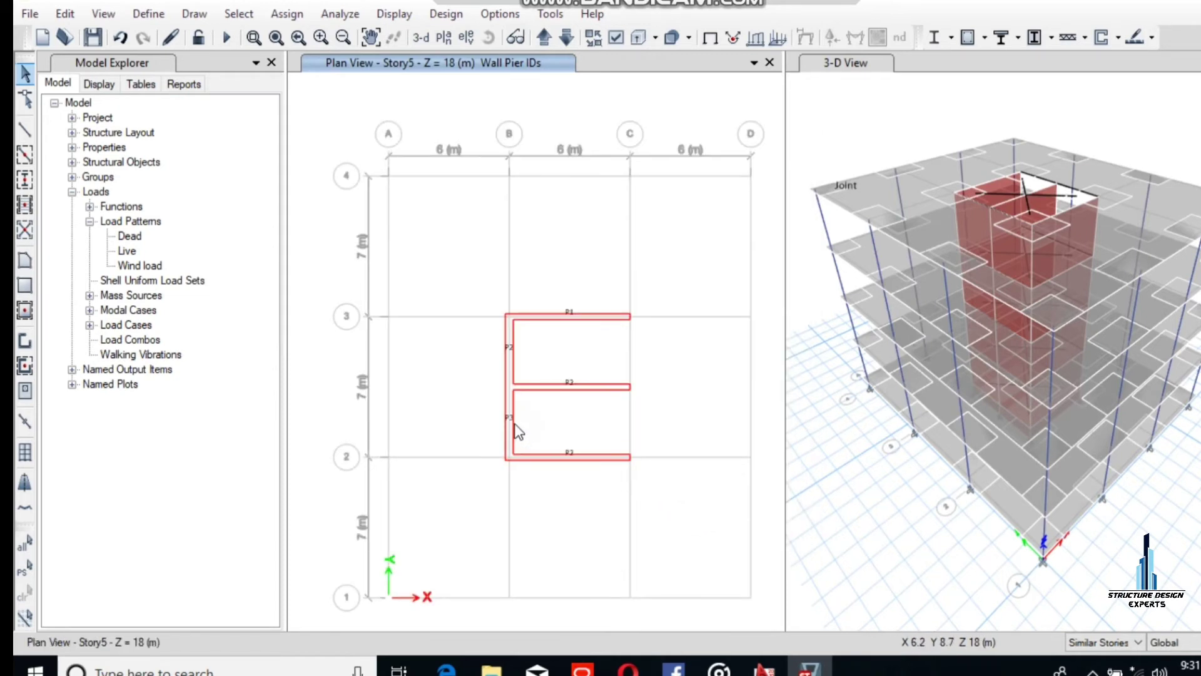
# Select the bottom core wall on grid 2 and assign it pier label P4.
pyautogui.click(584, 457)
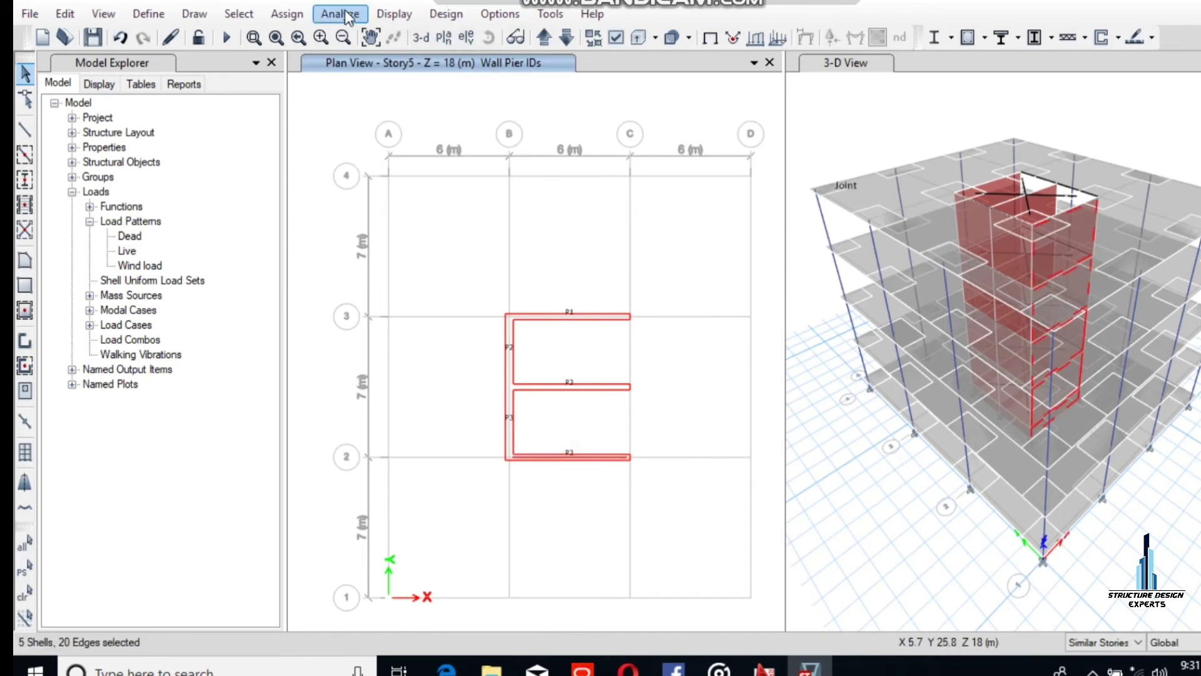
pyautogui.click(292, 14)
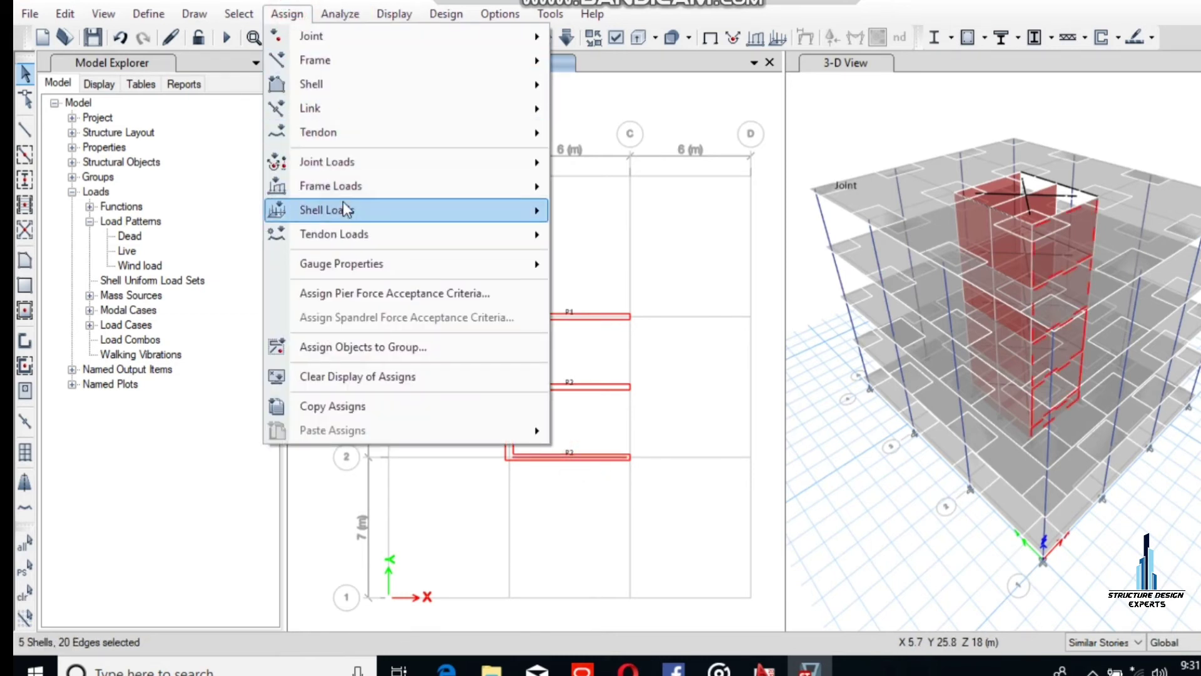
pyautogui.moveTo(324, 86)
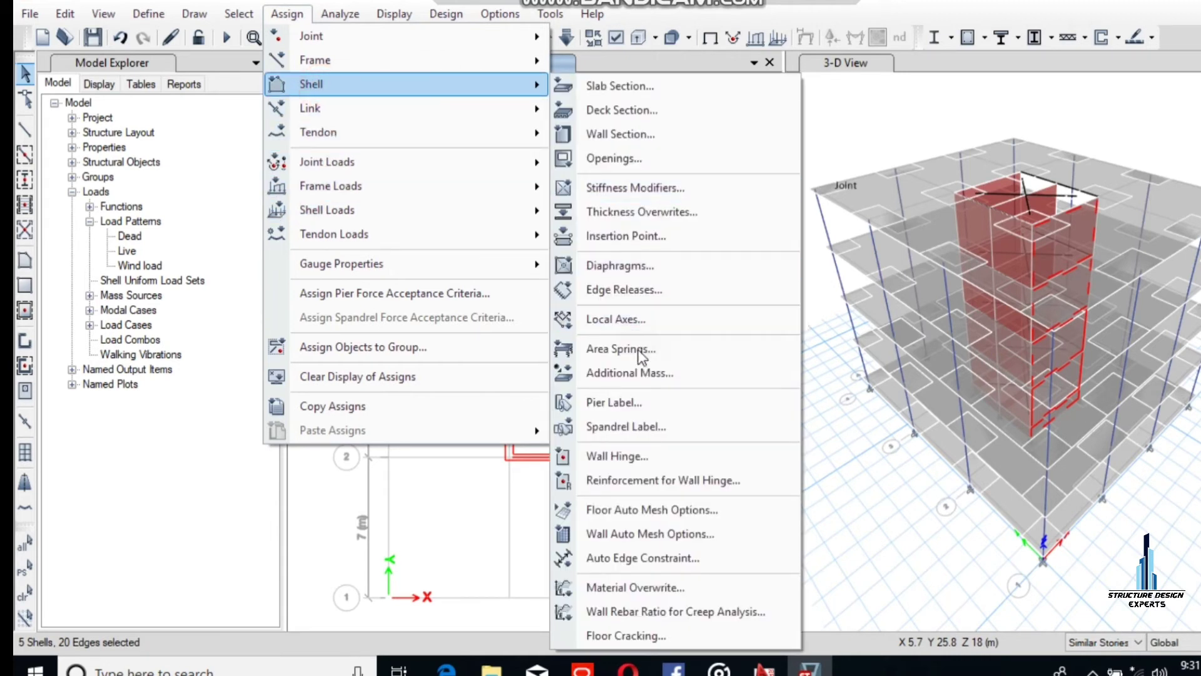
pyautogui.click(625, 404)
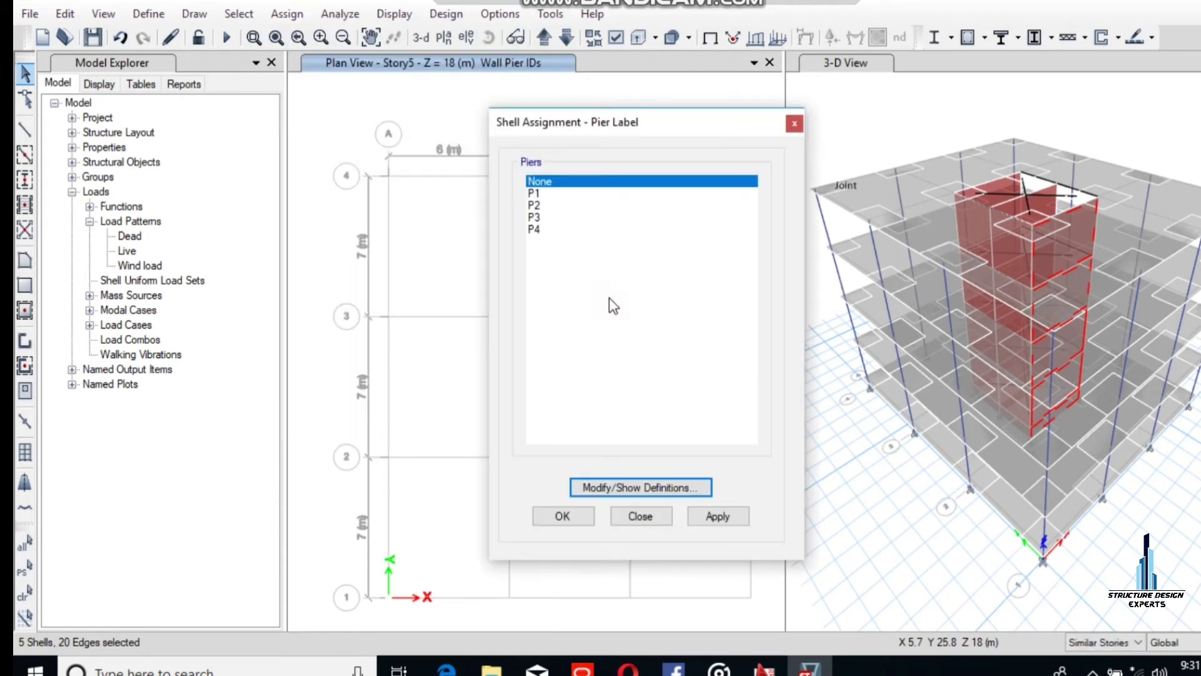
pyautogui.click(537, 229)
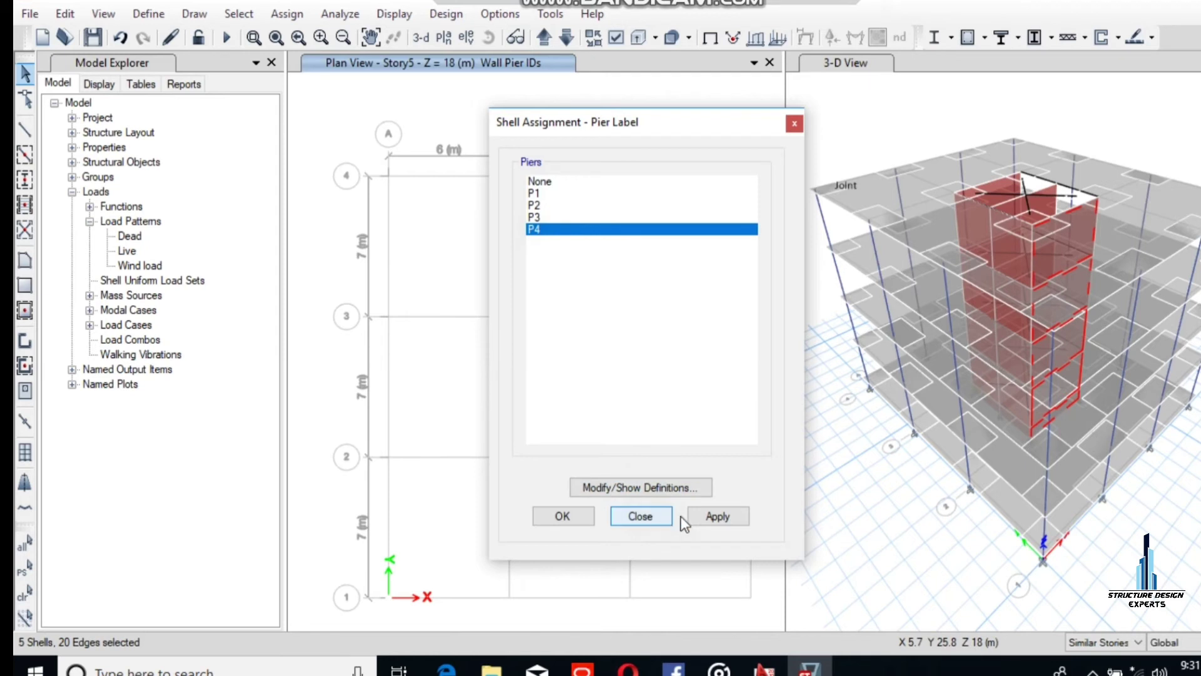
pyautogui.click(568, 516)
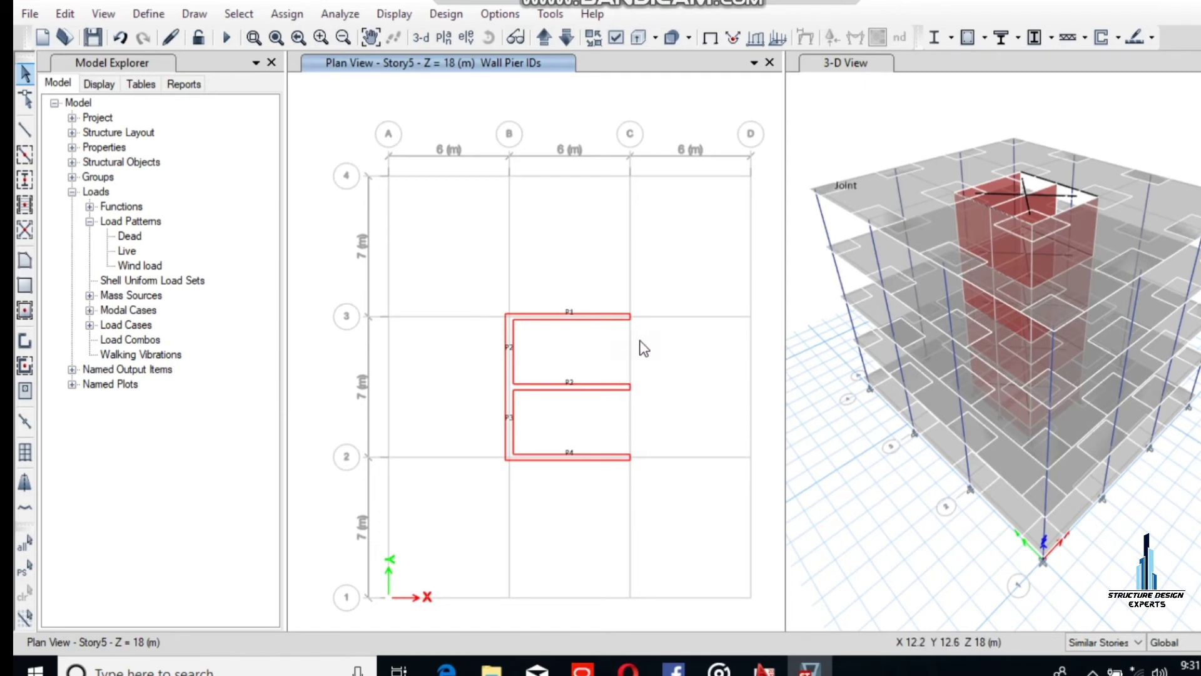
# Show all hidden objects so the slabs and columns reappear in the Story5 plan.
pyautogui.click(103, 14)
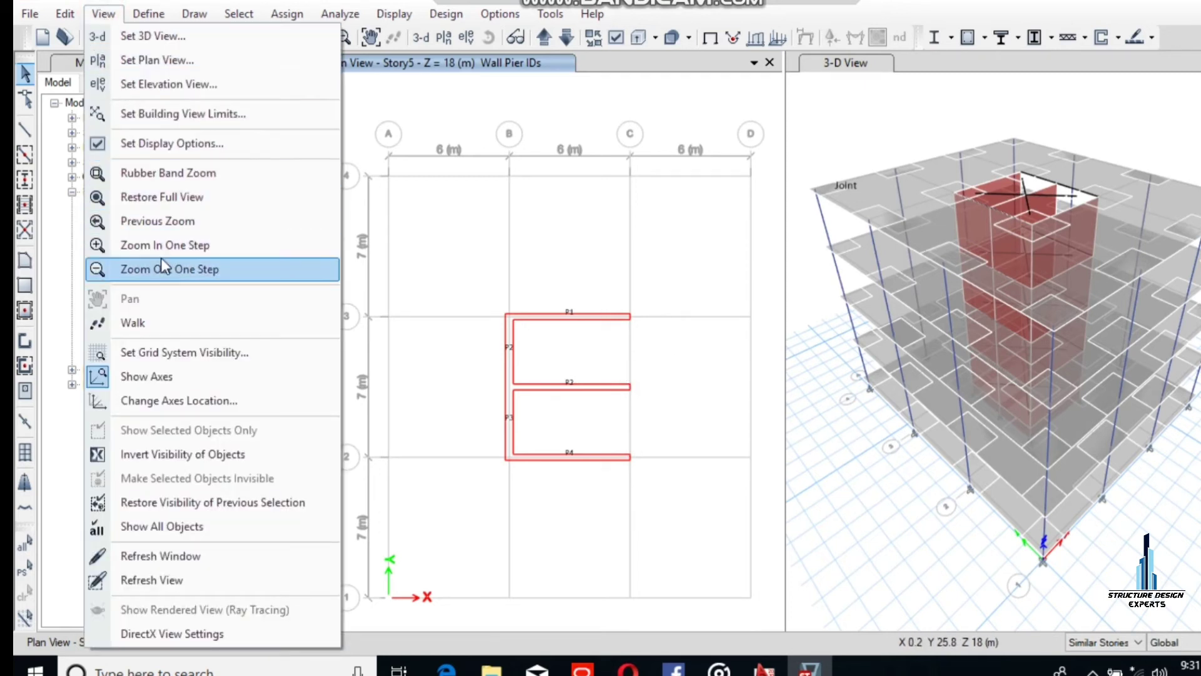
pyautogui.click(164, 526)
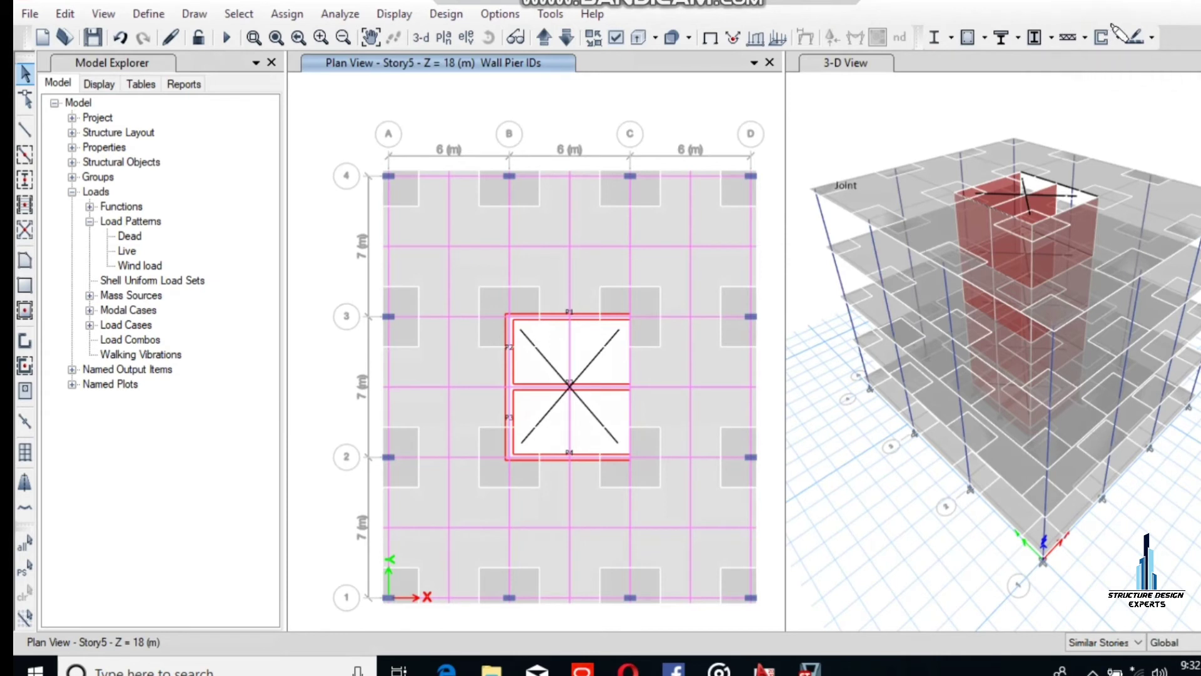
pyautogui.moveTo(1120, 14)
pyautogui.mouseDown()
pyautogui.moveTo(1096, 57)
pyautogui.moveTo(1109, 59)
pyautogui.moveTo(1111, 11)
pyautogui.mouseUp()
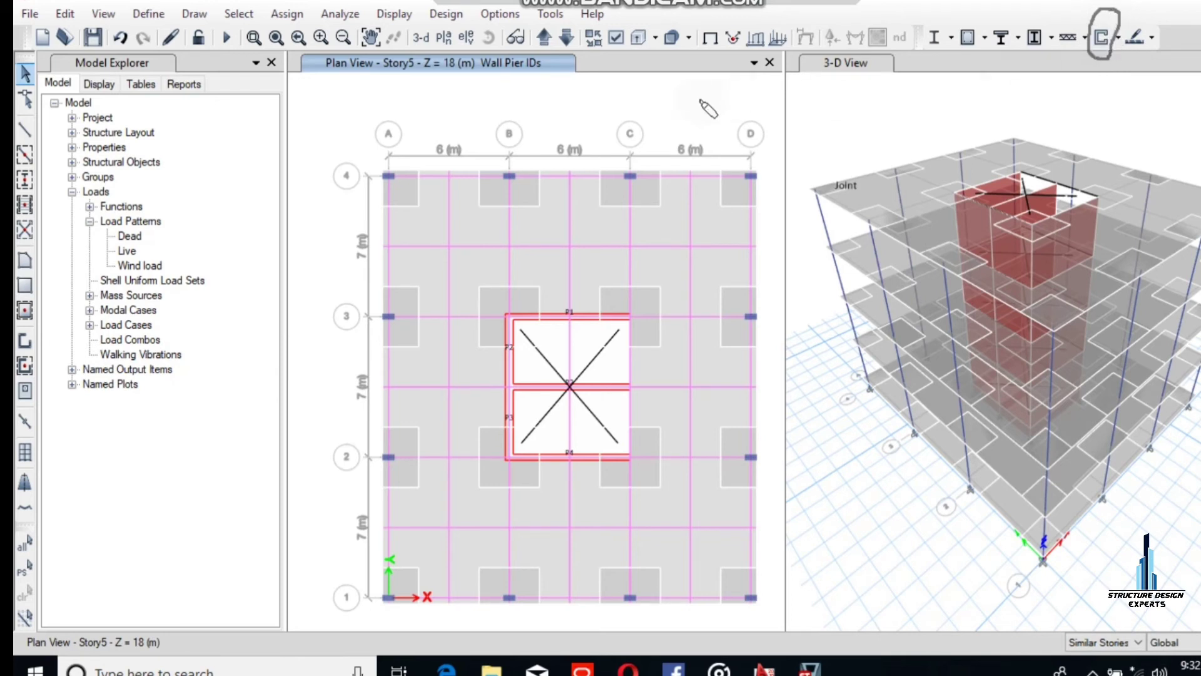
pyautogui.click(460, 22)
pyautogui.moveTo(423, 14)
pyautogui.mouseDown()
pyautogui.moveTo(468, 25)
pyautogui.moveTo(429, 28)
pyautogui.moveTo(418, 15)
pyautogui.moveTo(431, 9)
pyautogui.mouseUp()
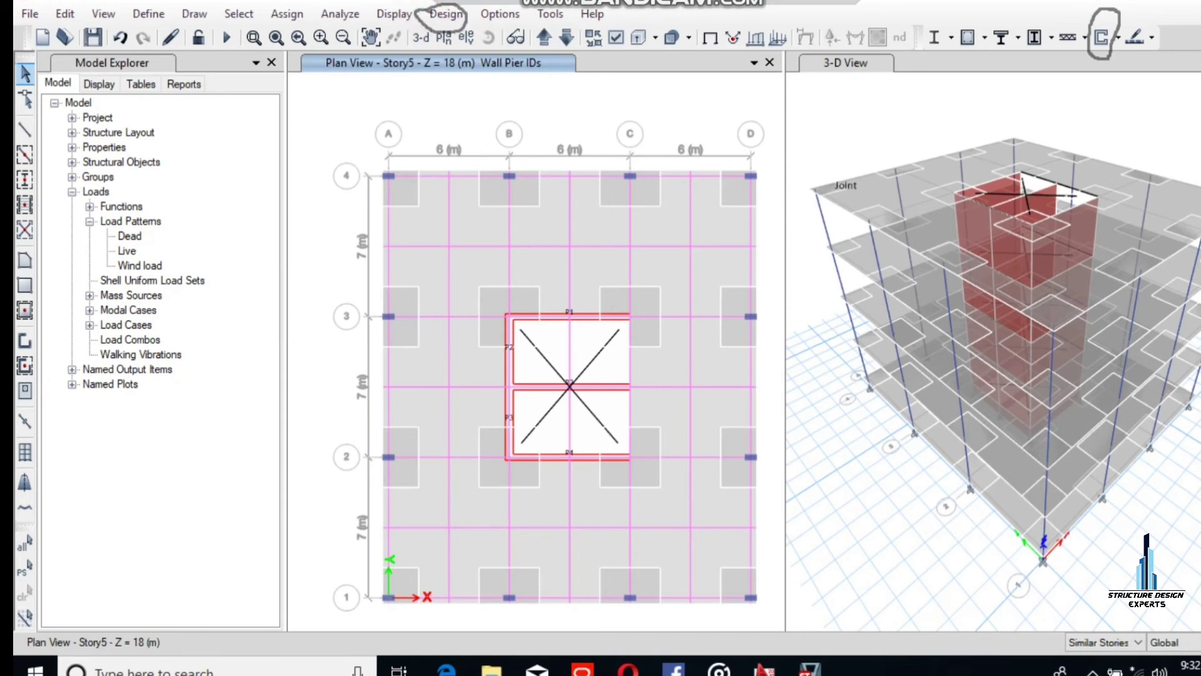
pyautogui.press('Escape')
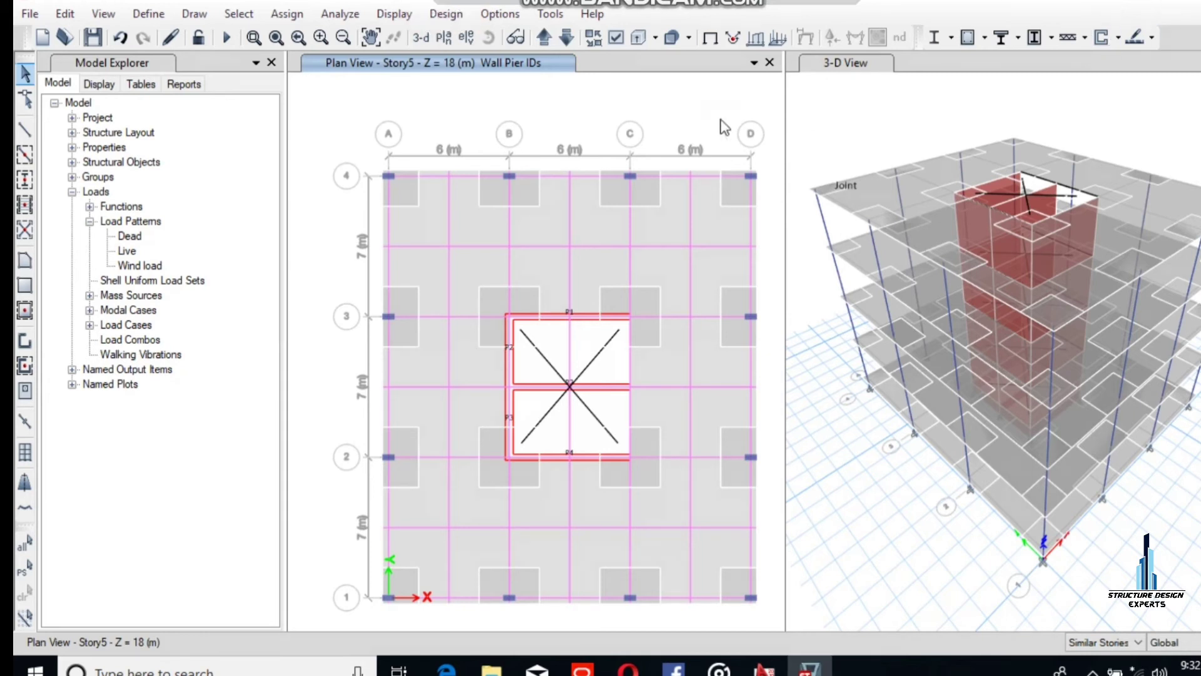
# Browse the Design menu and the shear wall design dropdown without running anything.
pyautogui.click(443, 15)
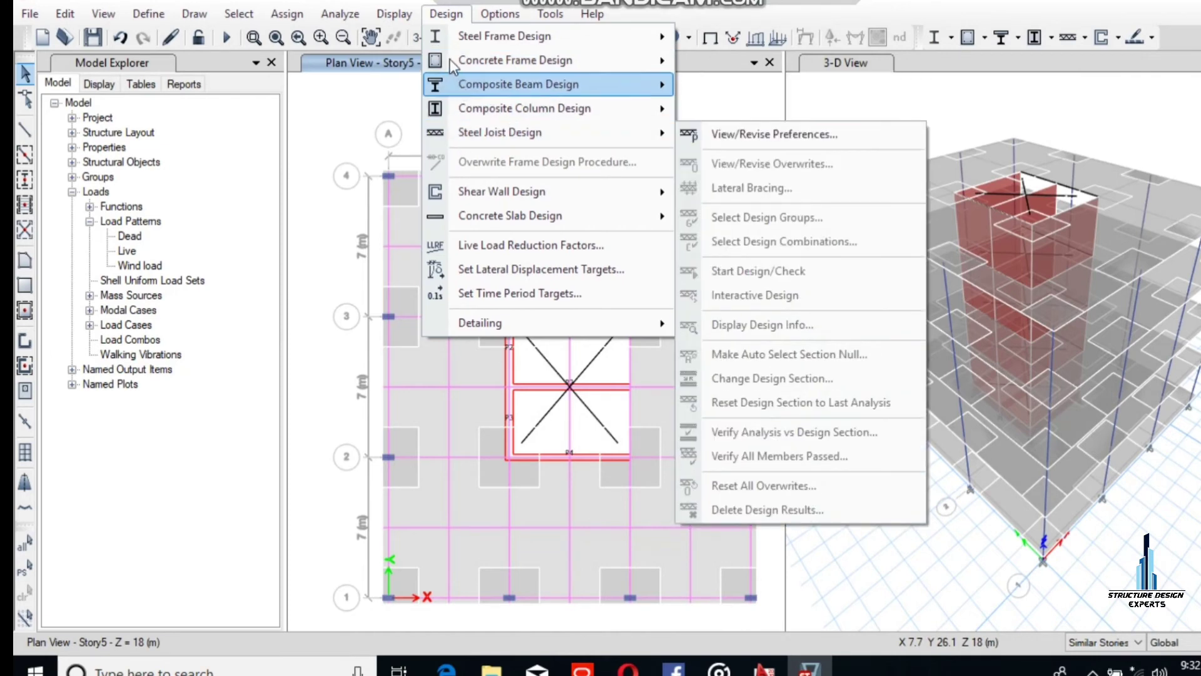
pyautogui.moveTo(479, 37)
pyautogui.moveTo(507, 188)
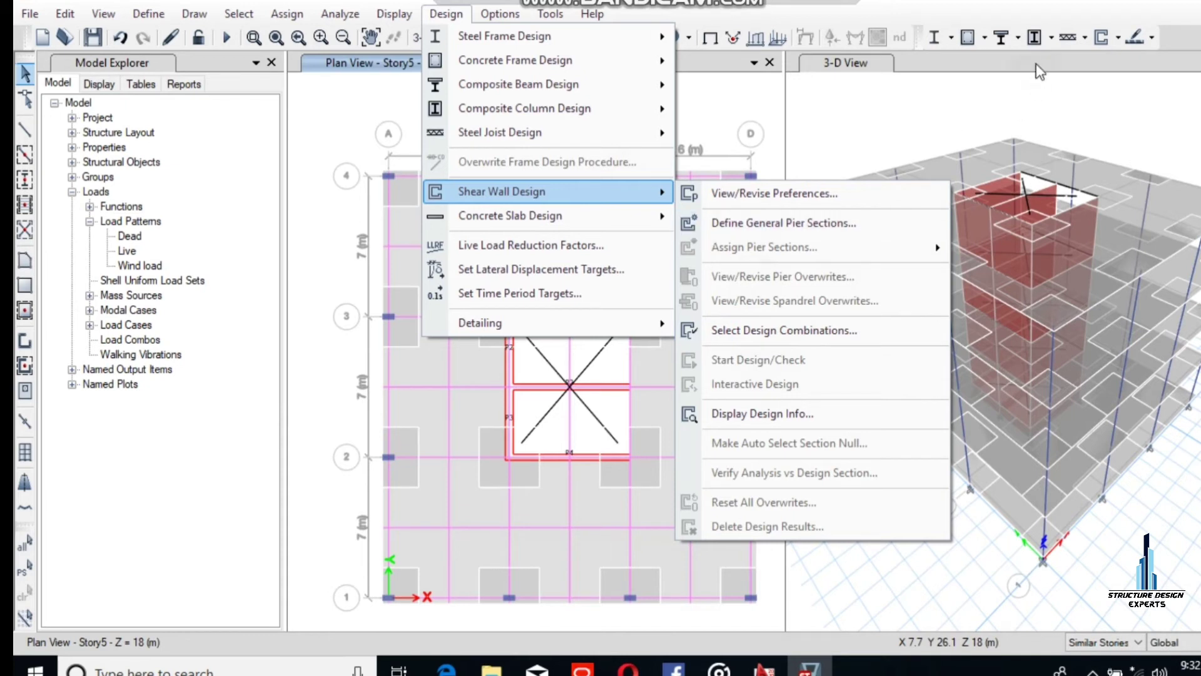
pyautogui.click(1115, 37)
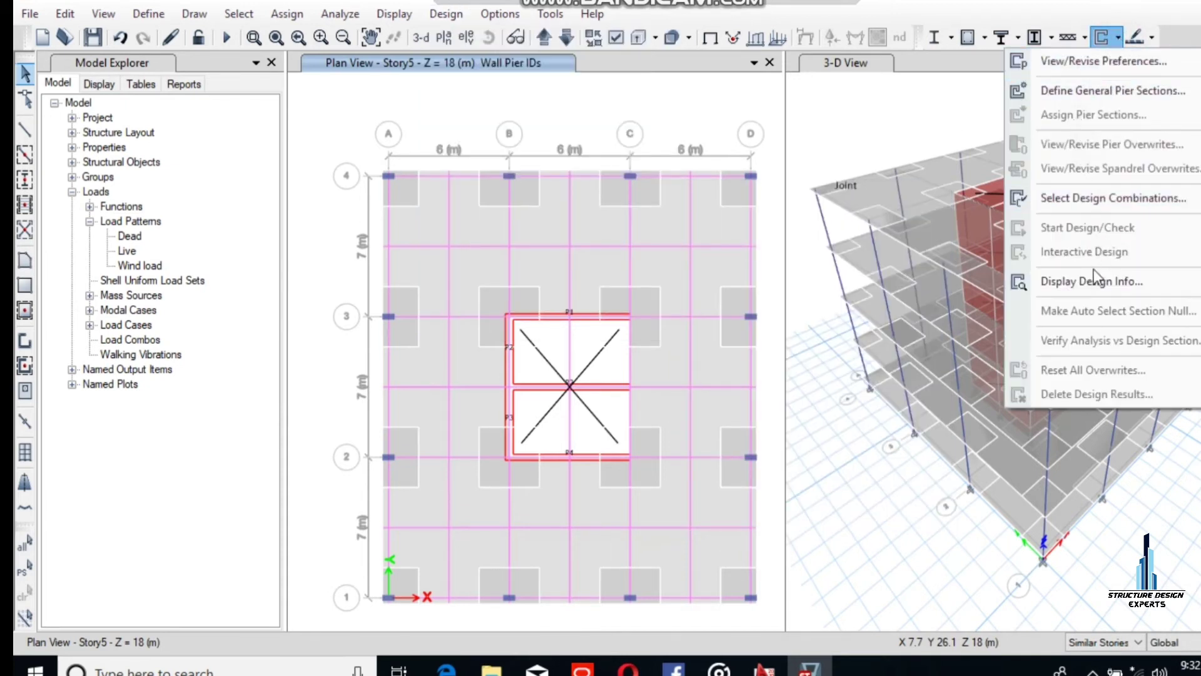
pyautogui.click(1114, 36)
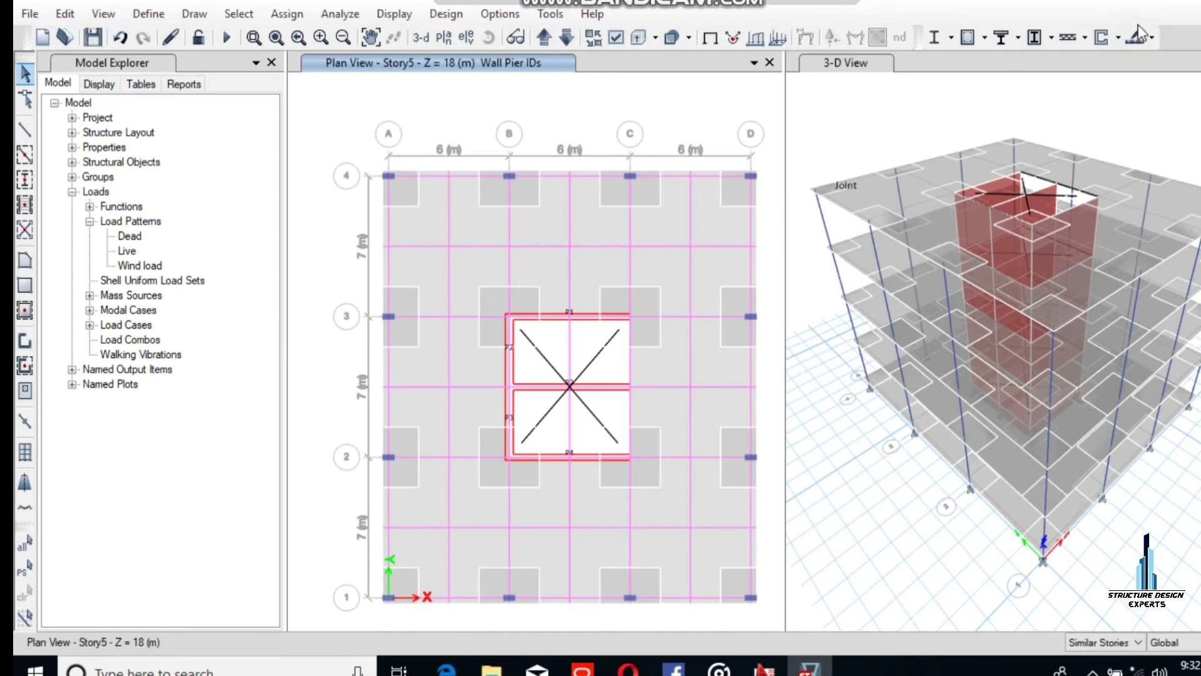
# Set the Modal load case to Do Not Run, leaving Dead, Live and Wind to run.
pyautogui.click(340, 14)
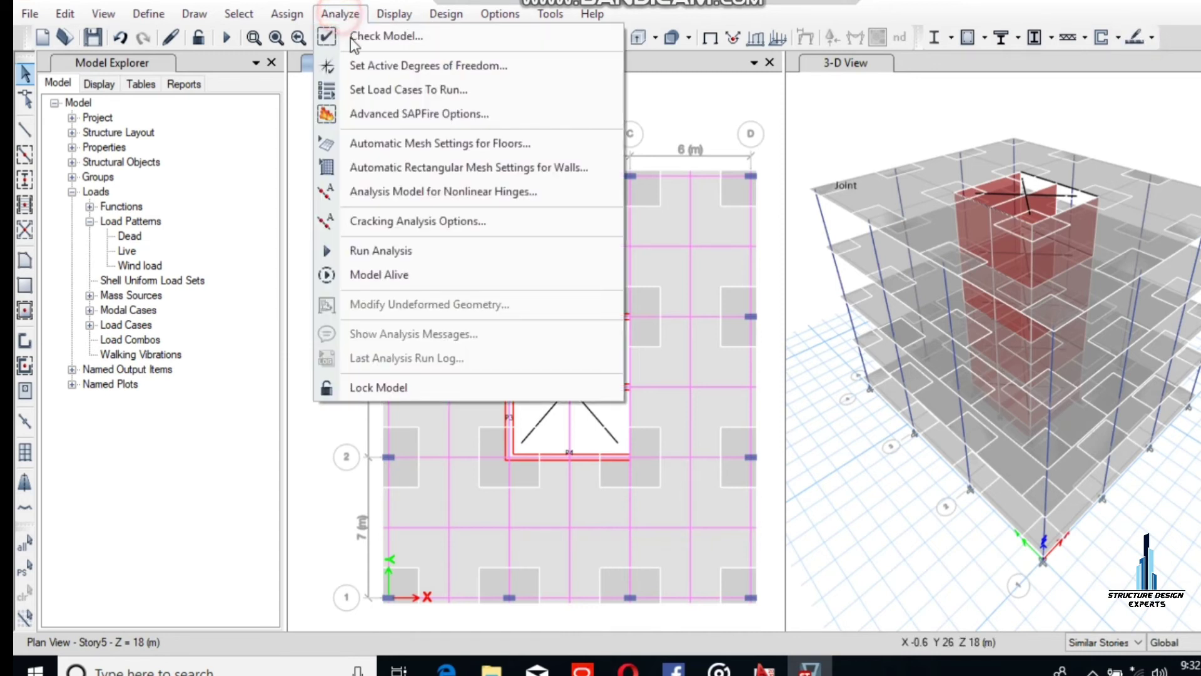
pyautogui.click(358, 90)
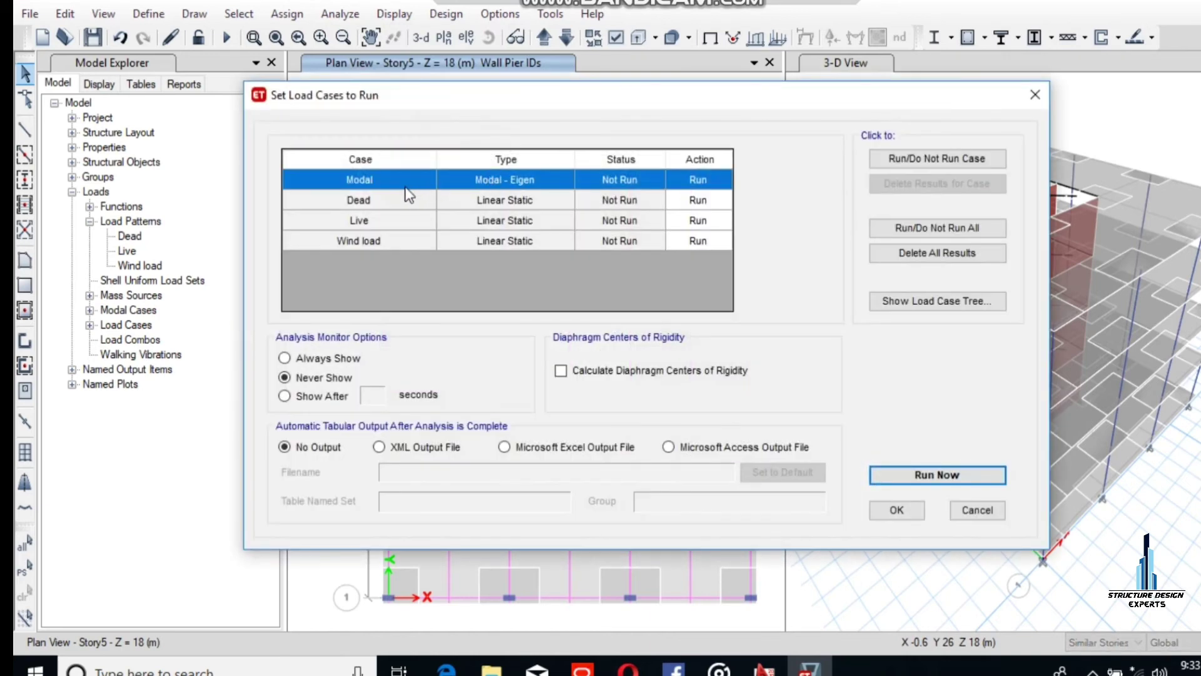
pyautogui.click(928, 160)
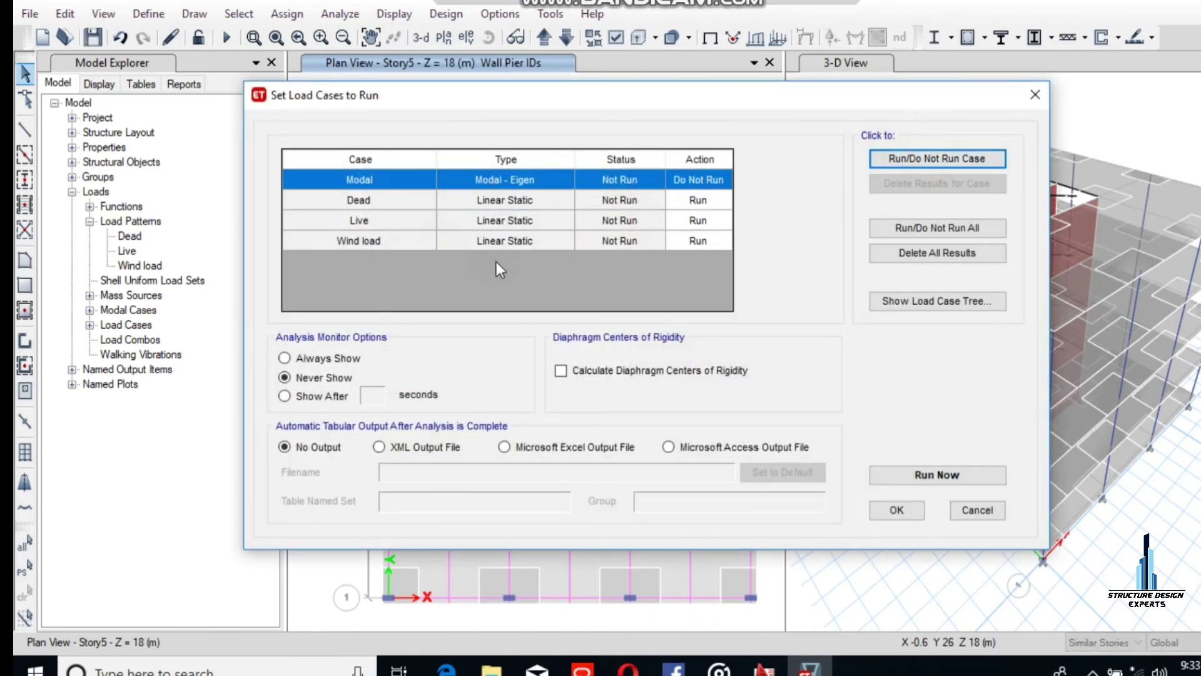
# Run the analysis, saving the model to the Desktop as 'Shear wall Desigbn w1'.
pyautogui.click(925, 475)
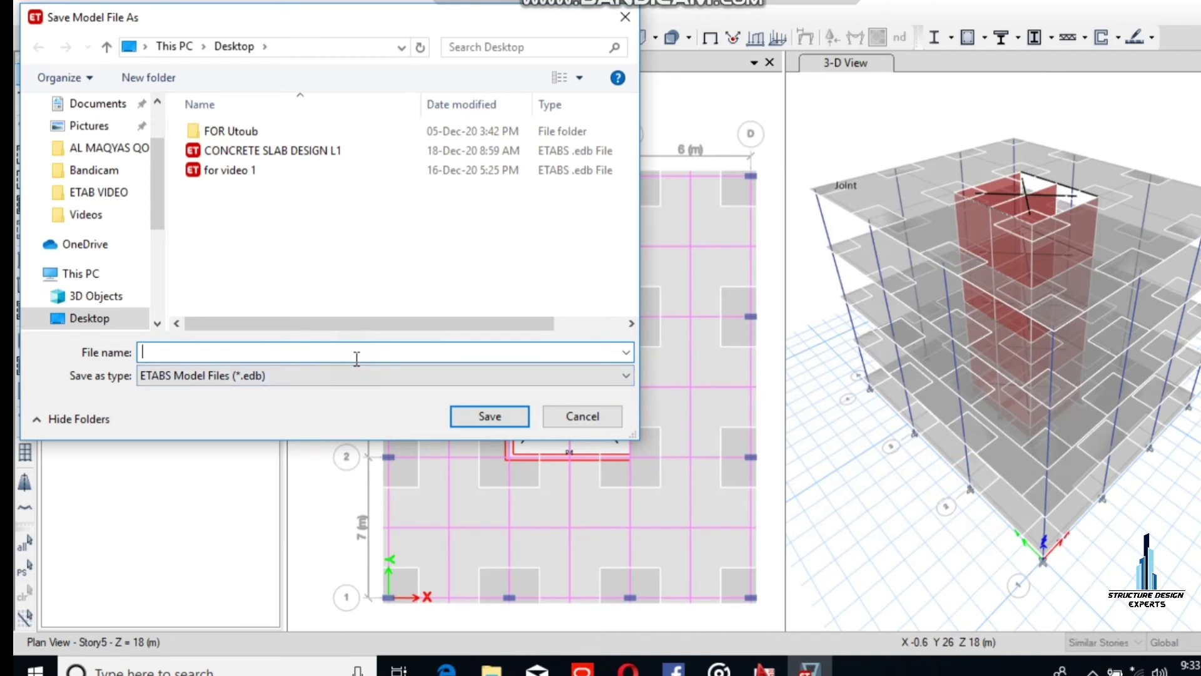
pyautogui.write('Shear wall ')
pyautogui.write('Des')
pyautogui.write('igbn')
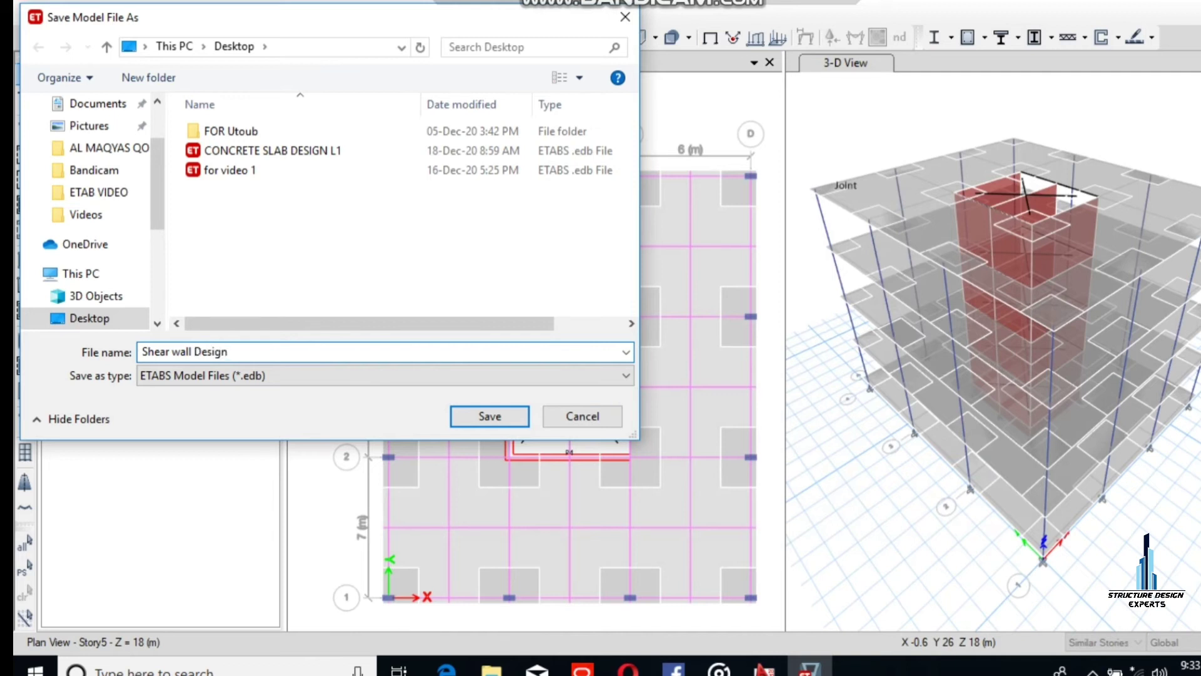
pyautogui.write(' w1')
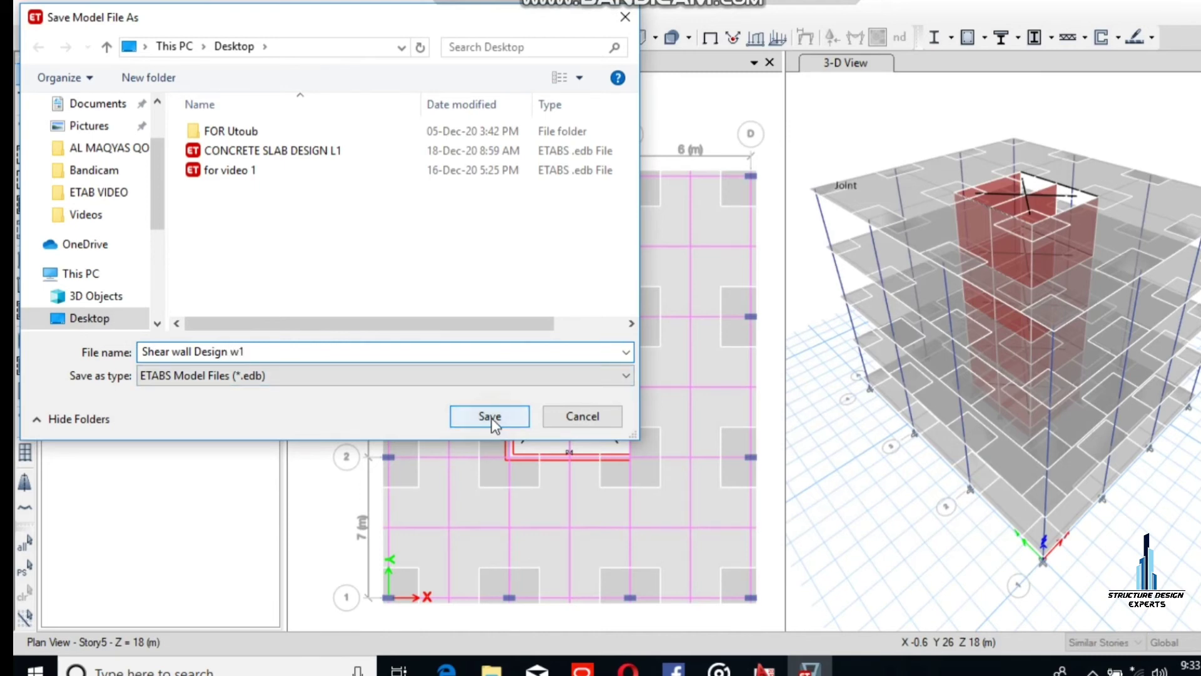
pyautogui.click(491, 416)
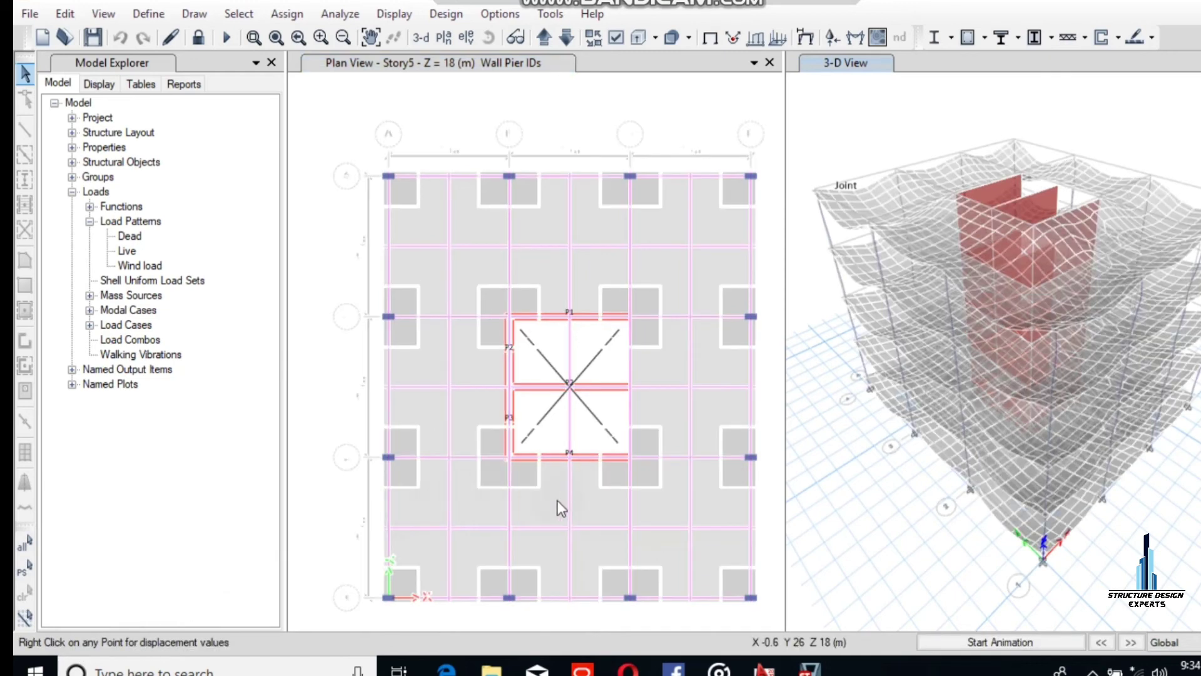
# Accept the ACI 318-14 shear wall preferences and run the design check in the plan view.
pyautogui.click(1118, 37)
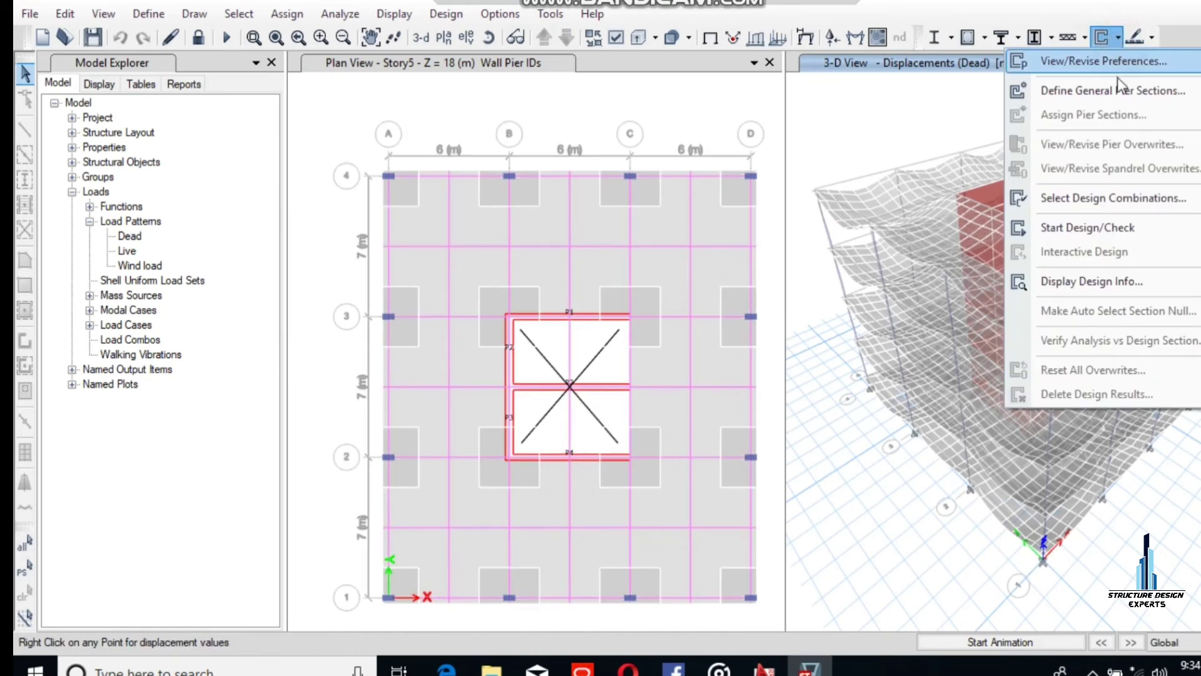
pyautogui.click(1099, 61)
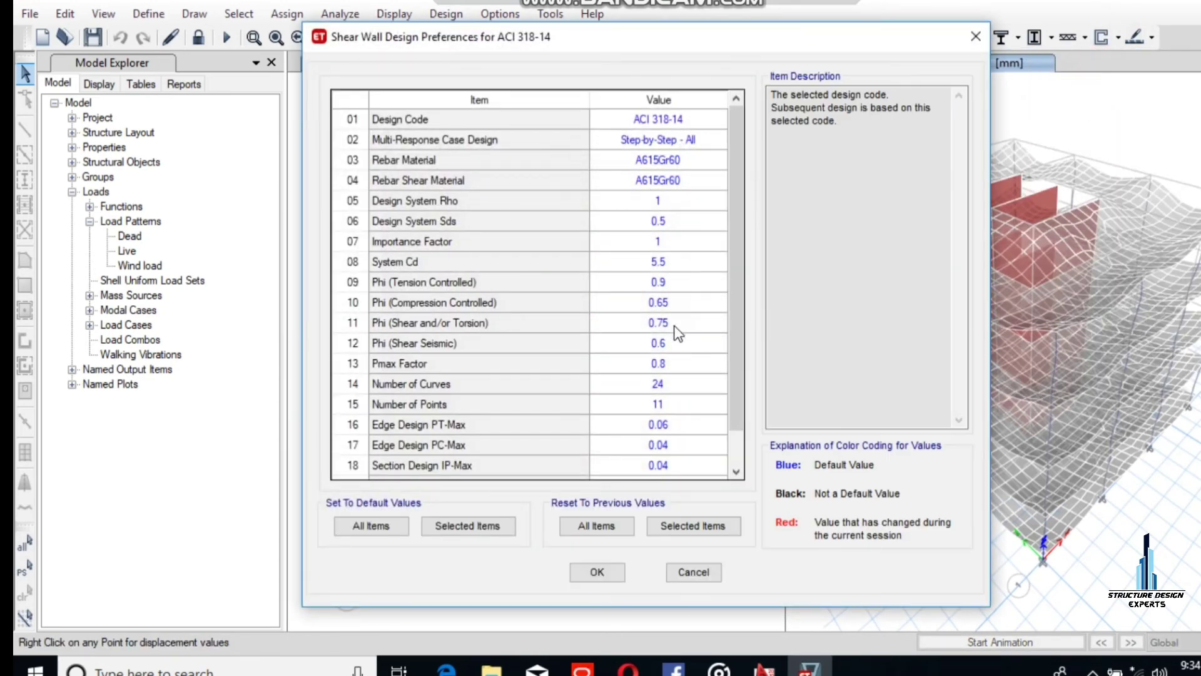
pyautogui.click(598, 569)
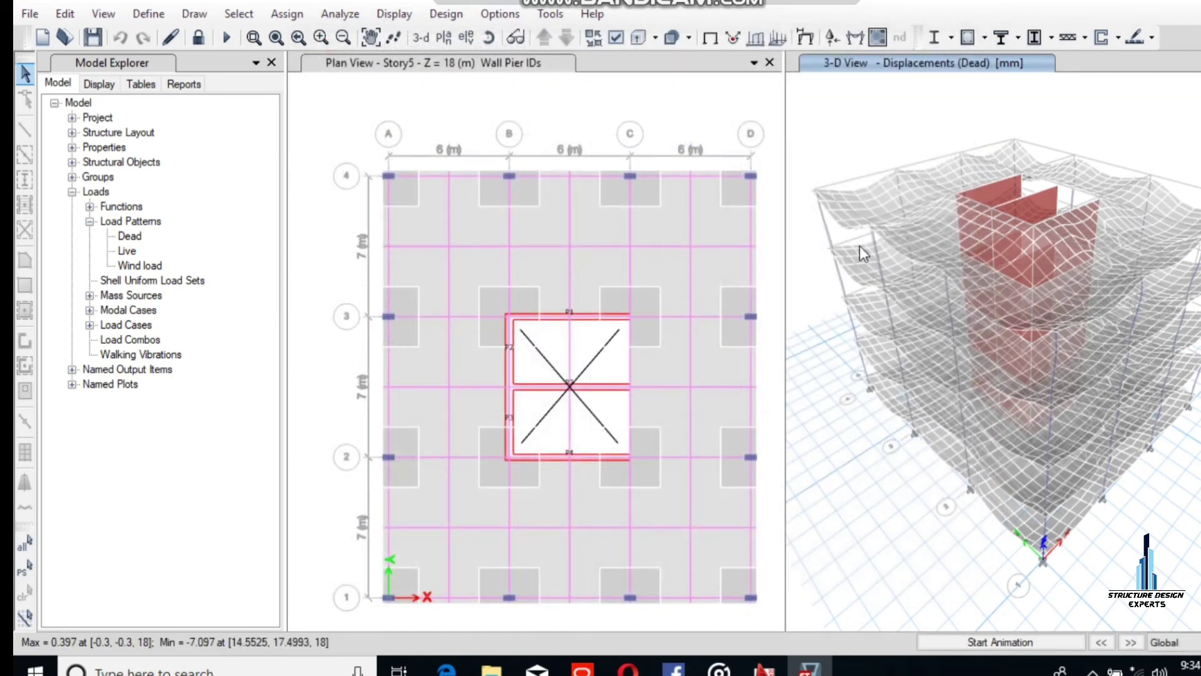
pyautogui.click(1117, 39)
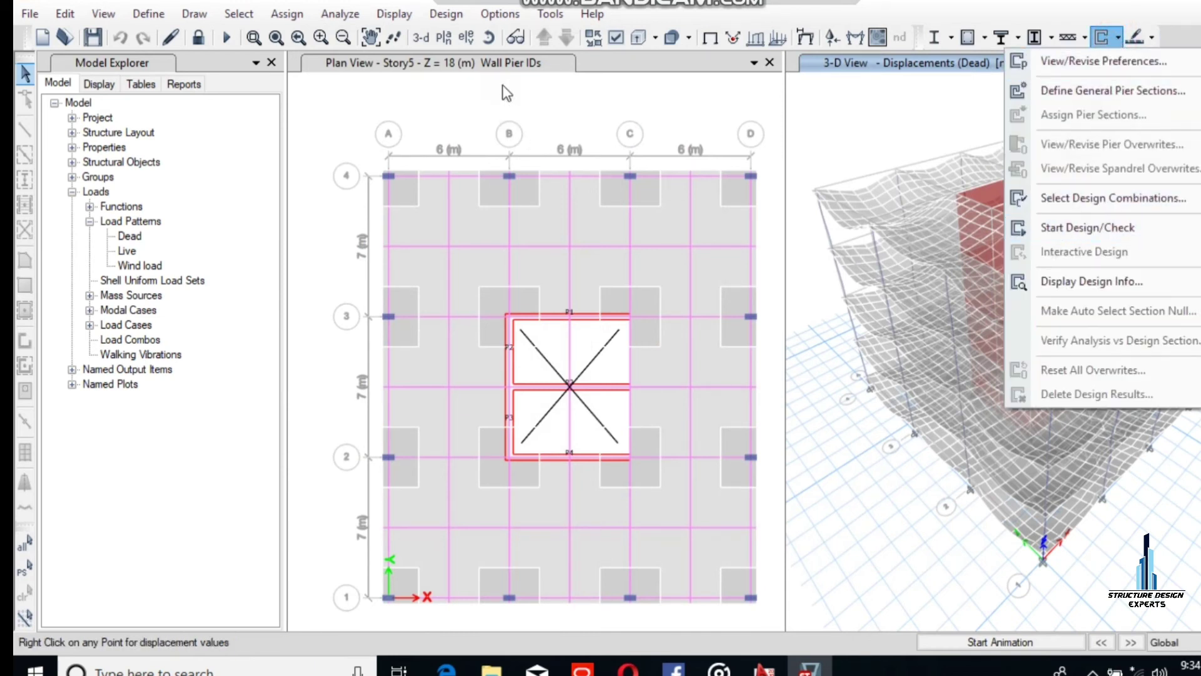
pyautogui.click(507, 63)
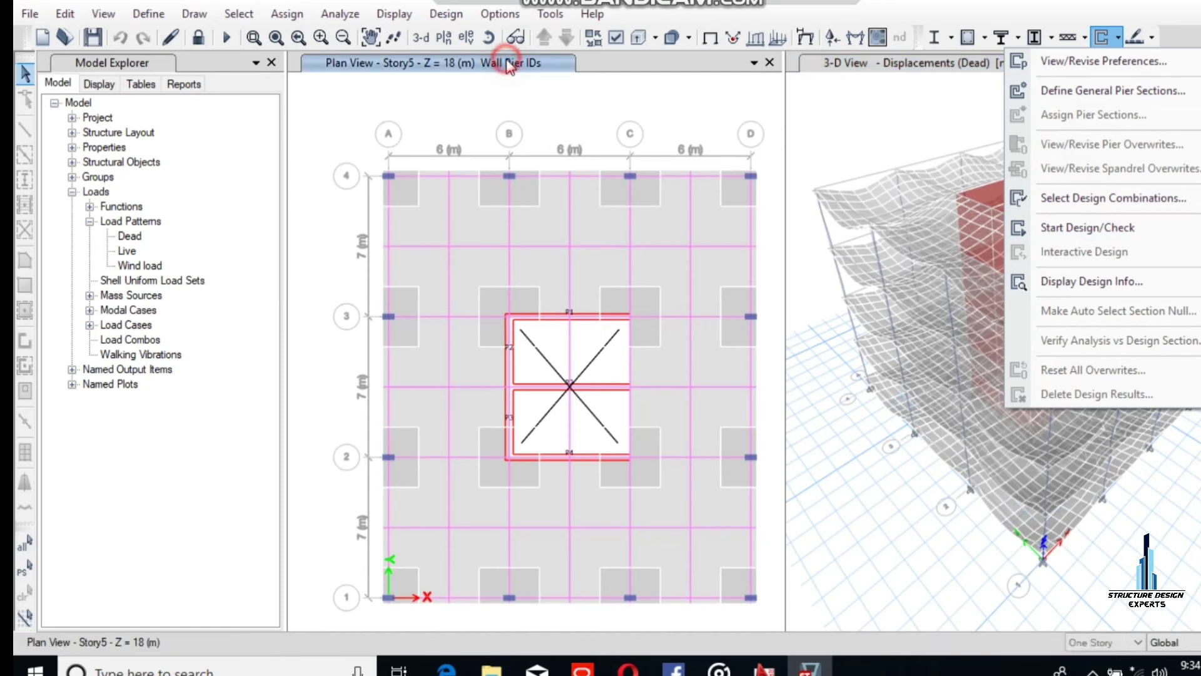
pyautogui.click(1118, 38)
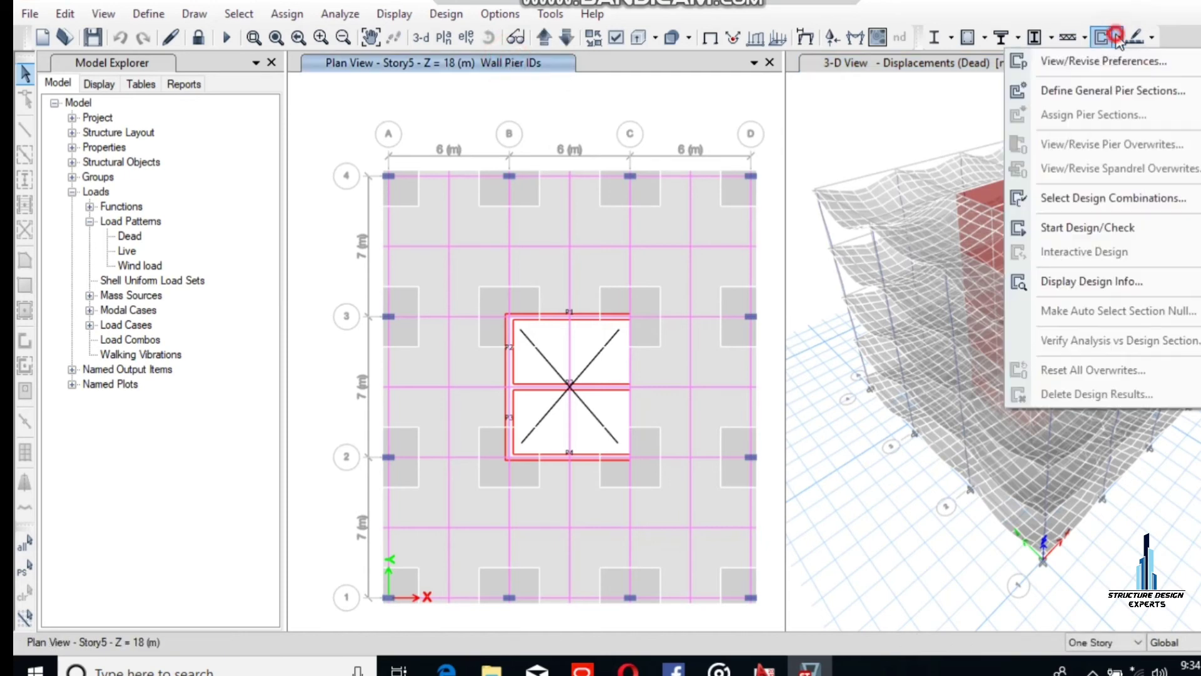
pyautogui.click(1091, 226)
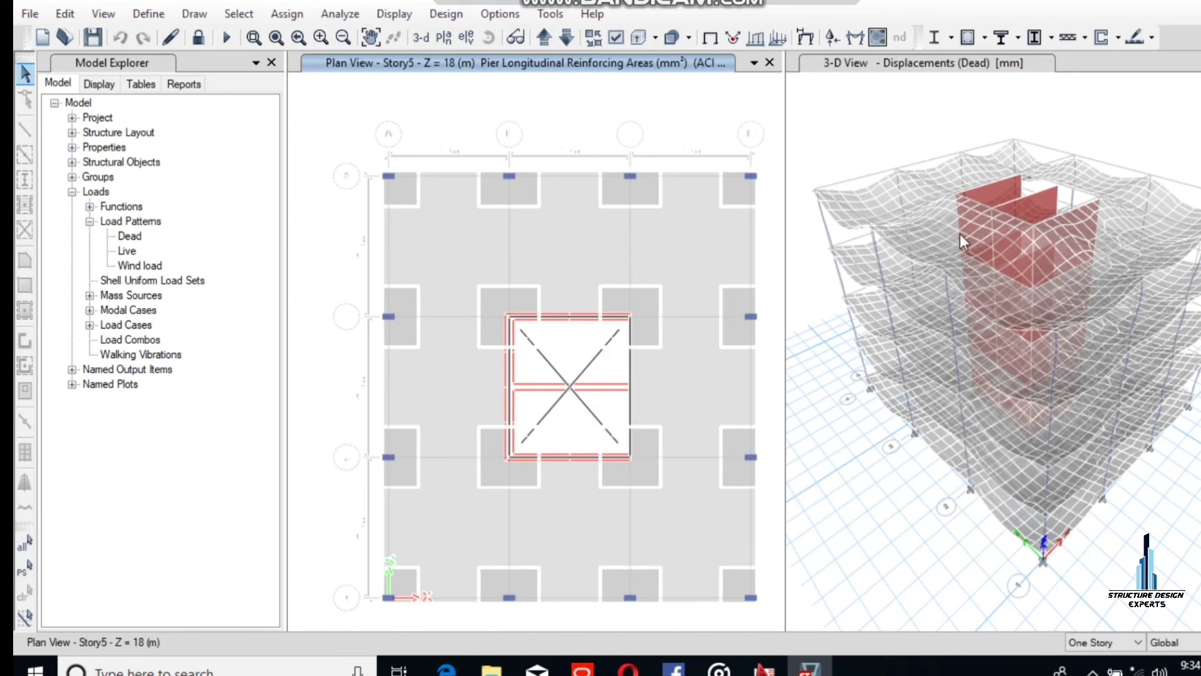
# Rerun the shear wall design check with the 3-D view active to show pier reinforcing there.
pyautogui.click(1118, 39)
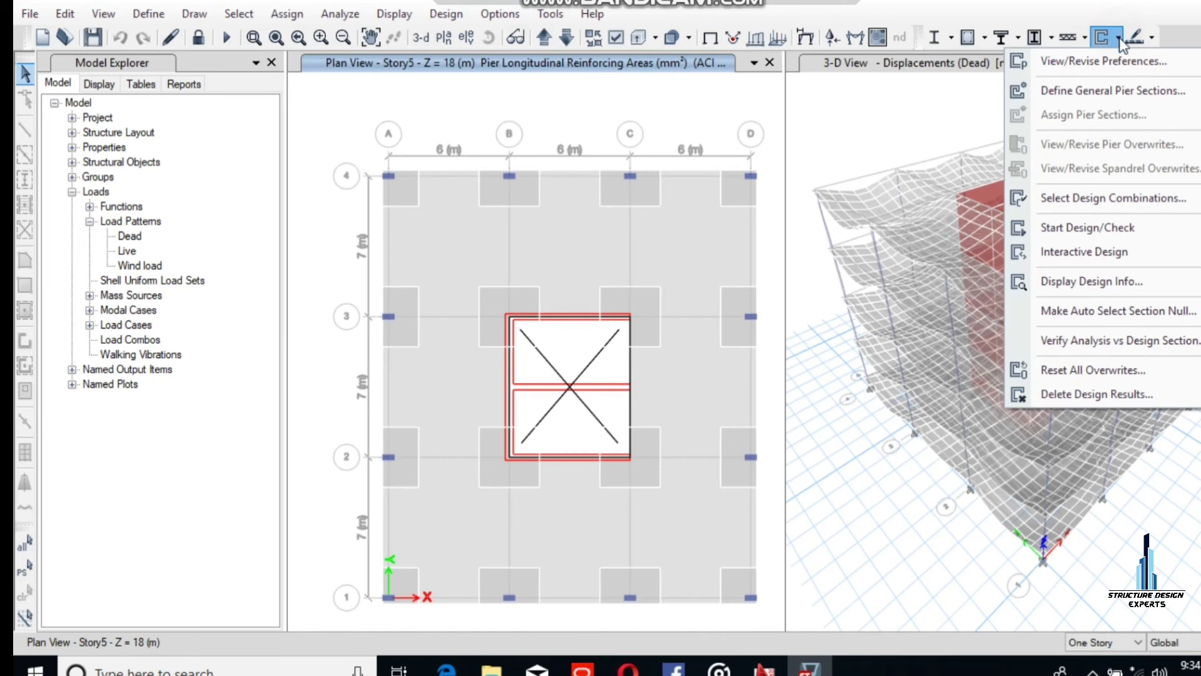
pyautogui.click(1120, 42)
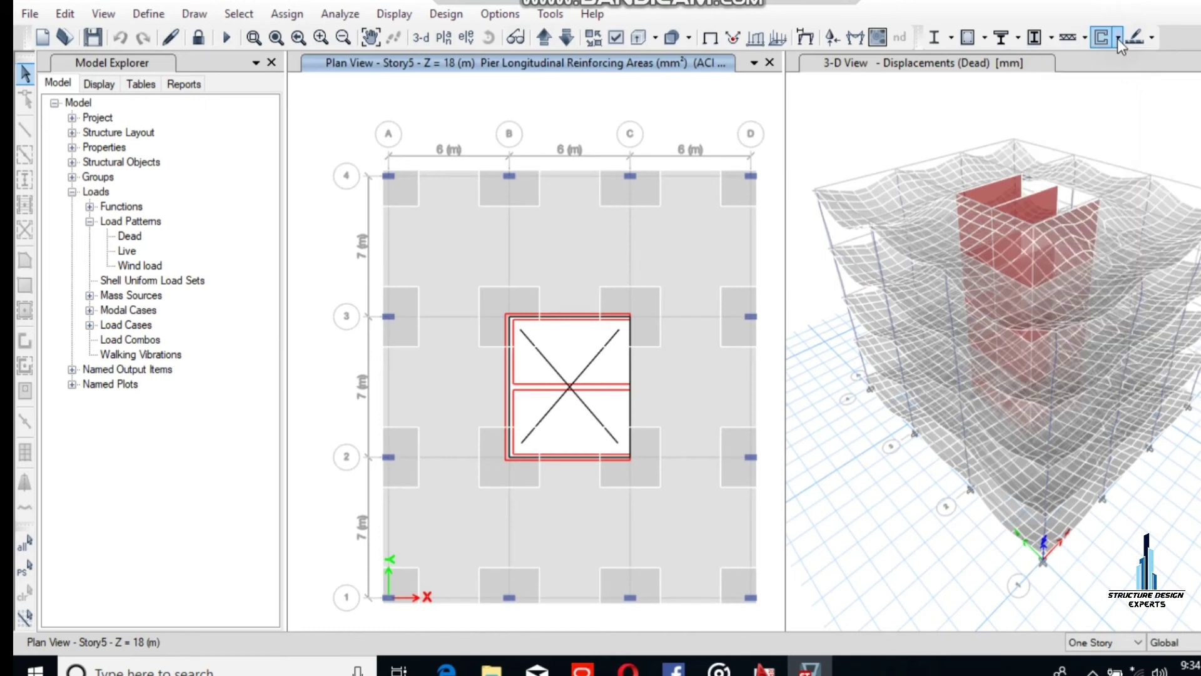
pyautogui.click(1118, 39)
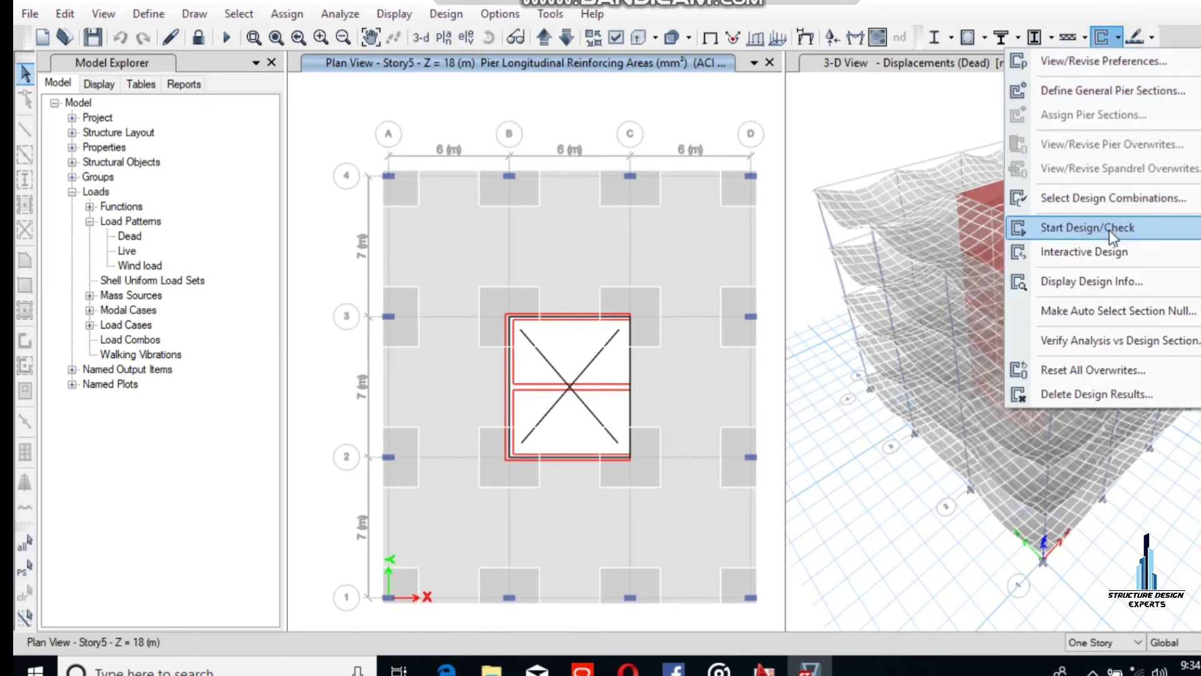
pyautogui.click(929, 68)
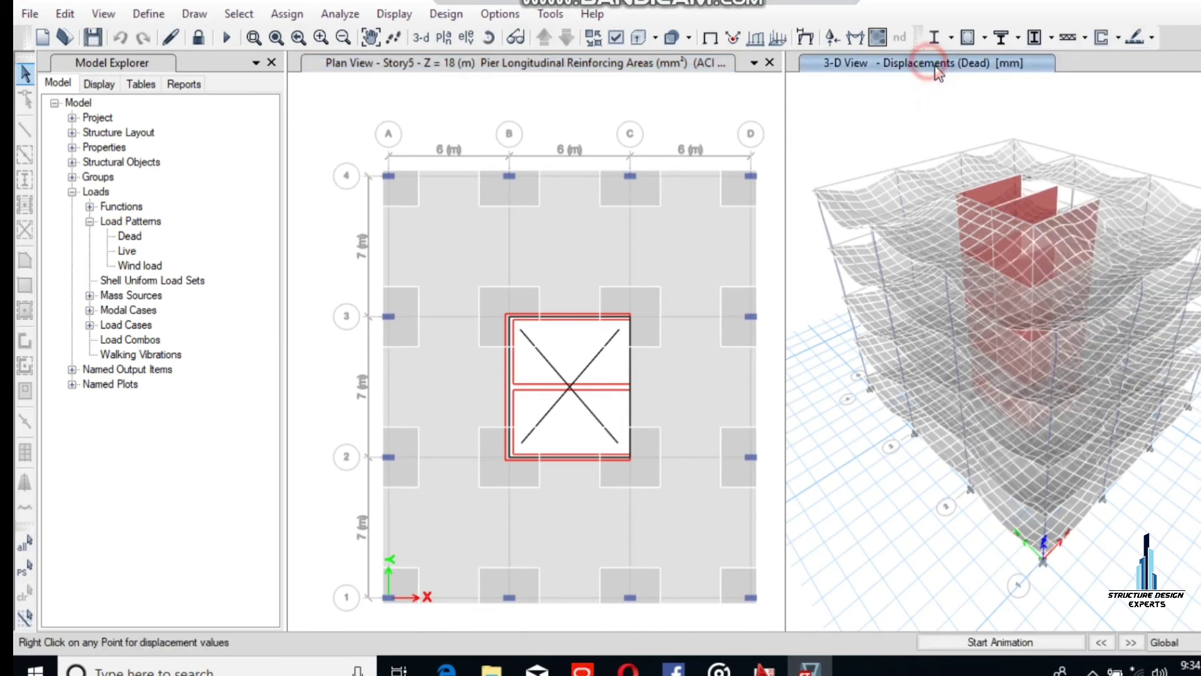
pyautogui.click(1117, 38)
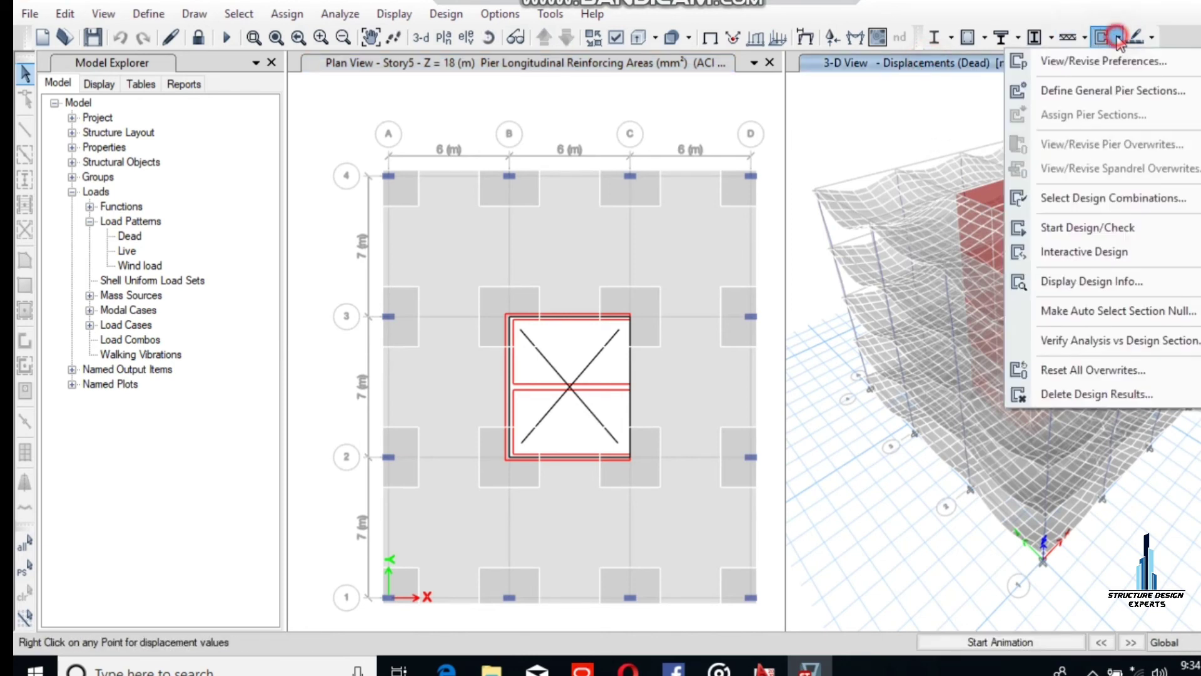
pyautogui.click(1084, 225)
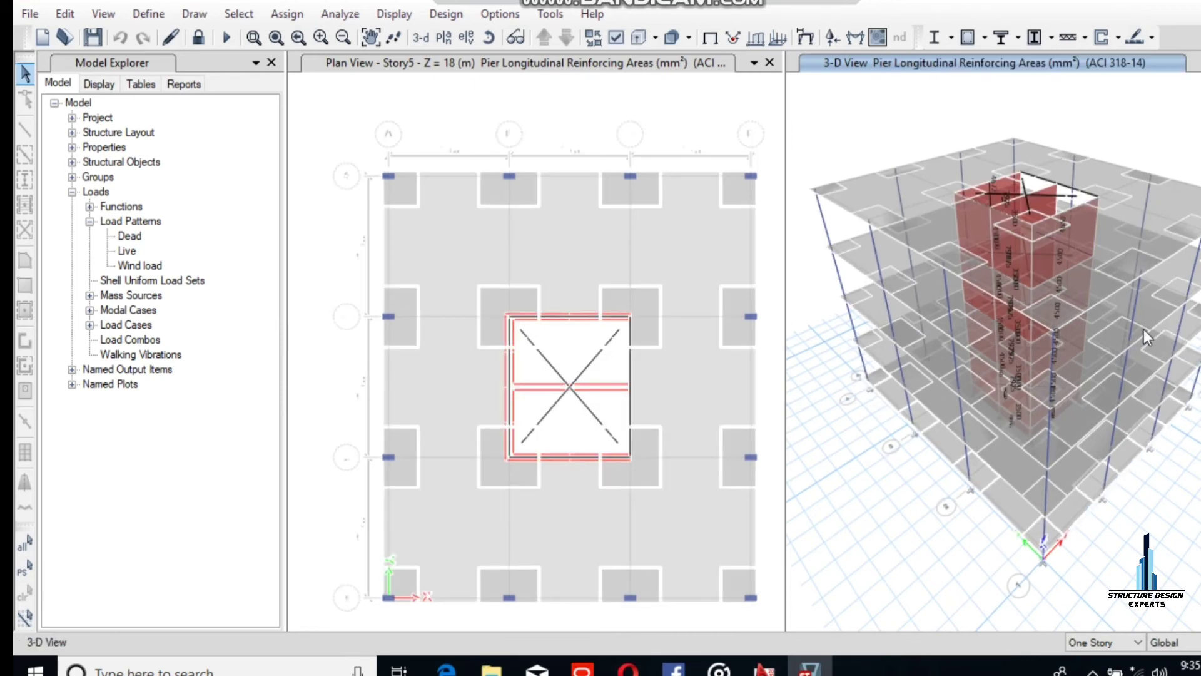
# Close the plan view window so only the 3-D view remains.
pyautogui.scroll(5, 1063, 367)
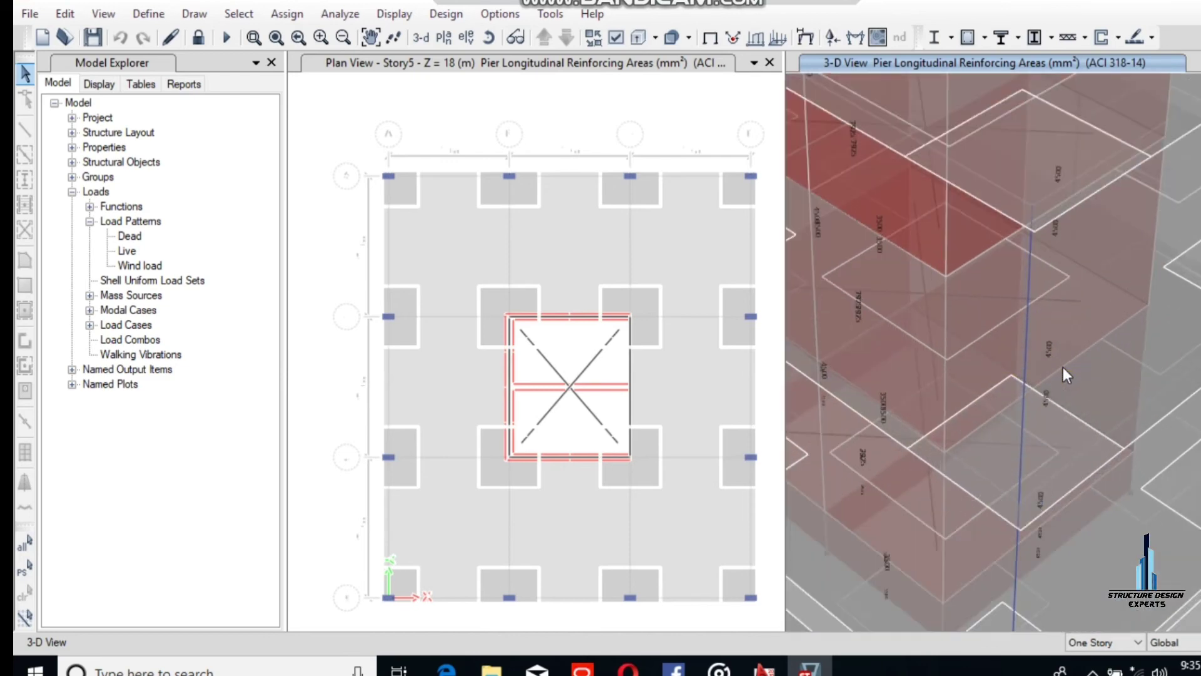
pyautogui.scroll(-4, 1064, 368)
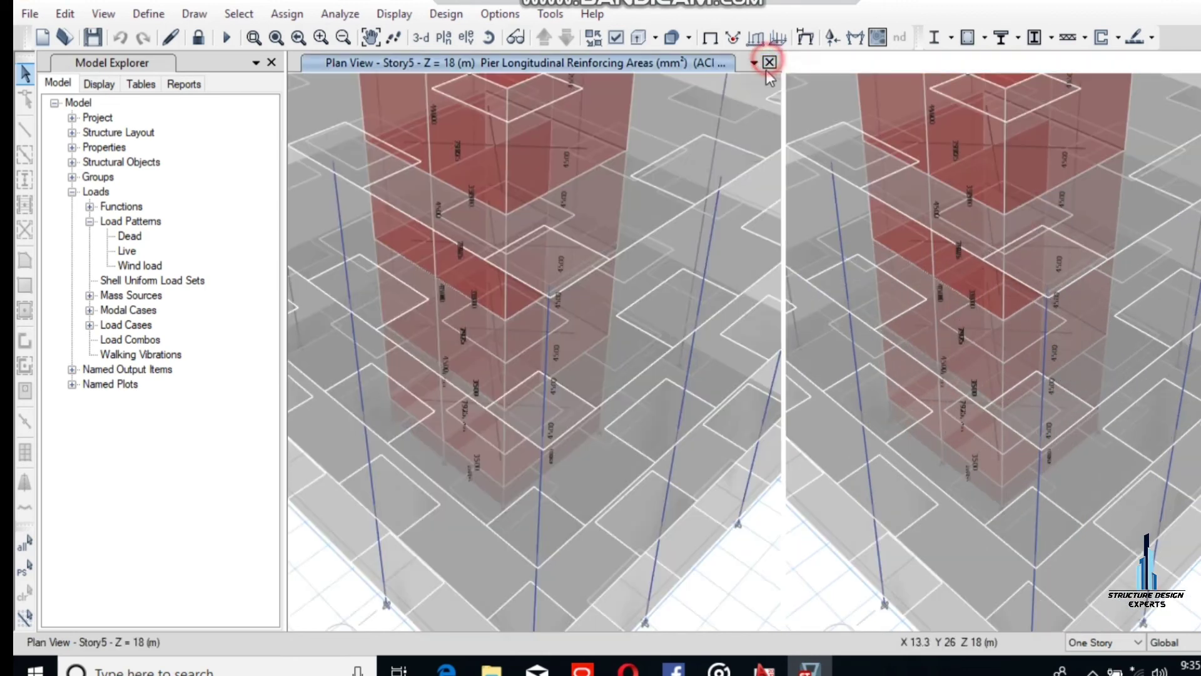
pyautogui.click(754, 63)
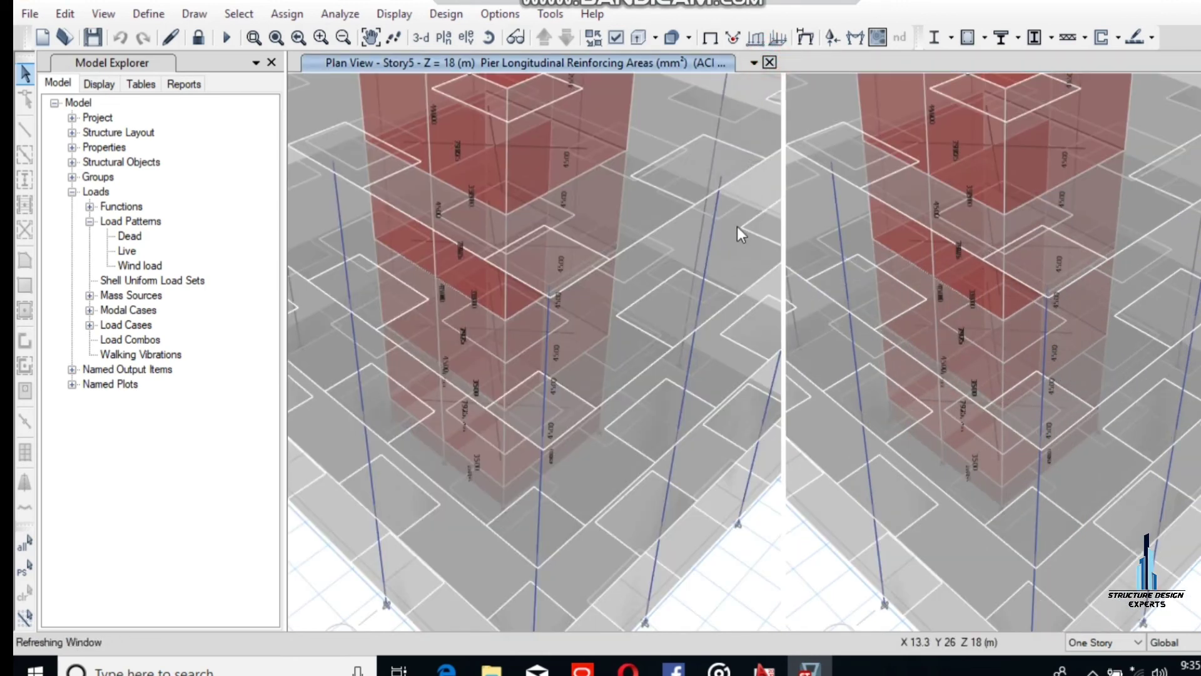
pyautogui.scroll(5, 772, 257)
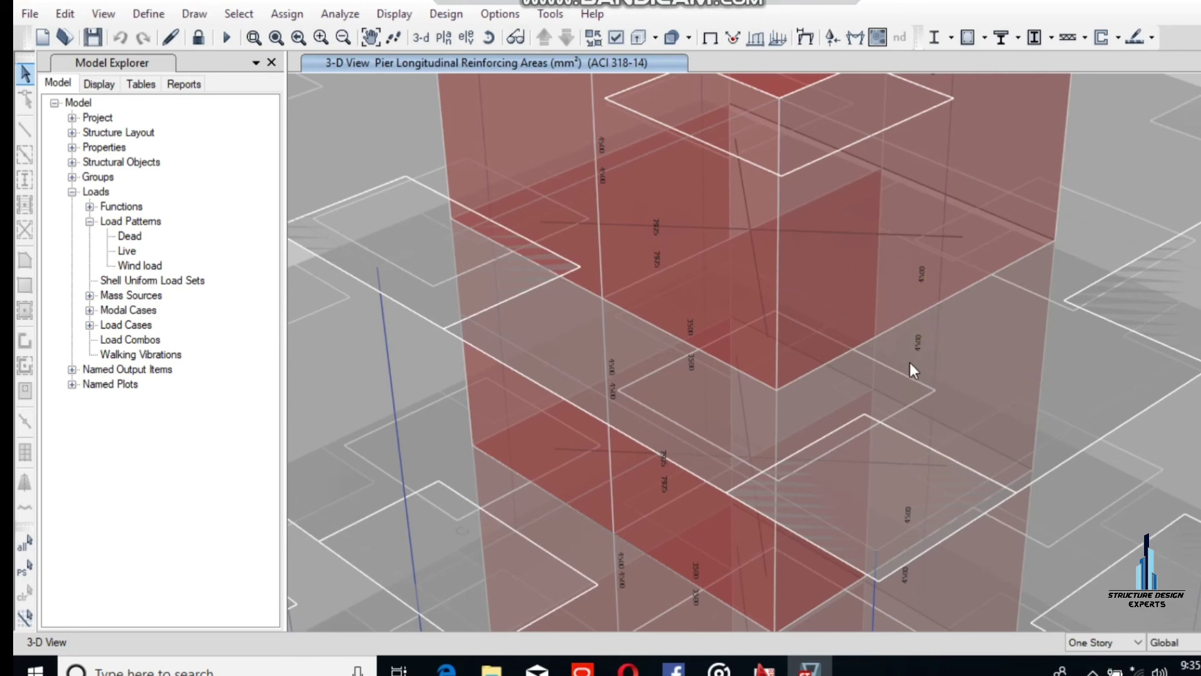
pyautogui.scroll(-3, 911, 351)
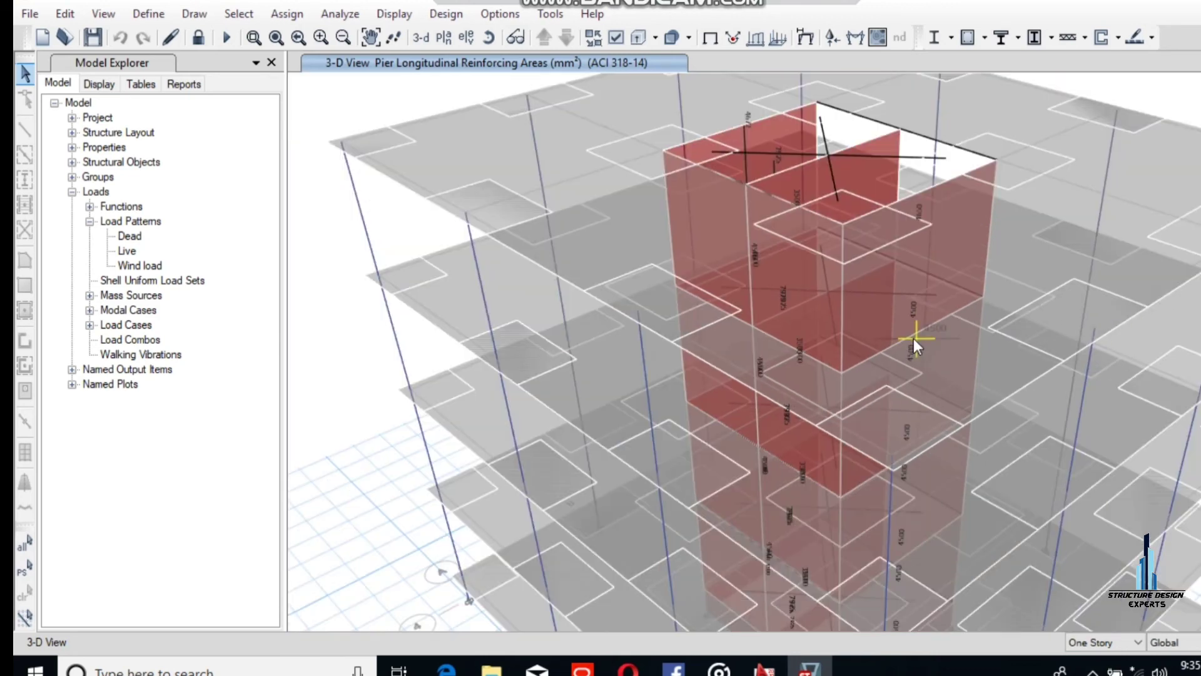
# Rotate the 3-D view to a frontal angle facing the core wall's pier reinforcing areas.
pyautogui.rightClick(913, 301)
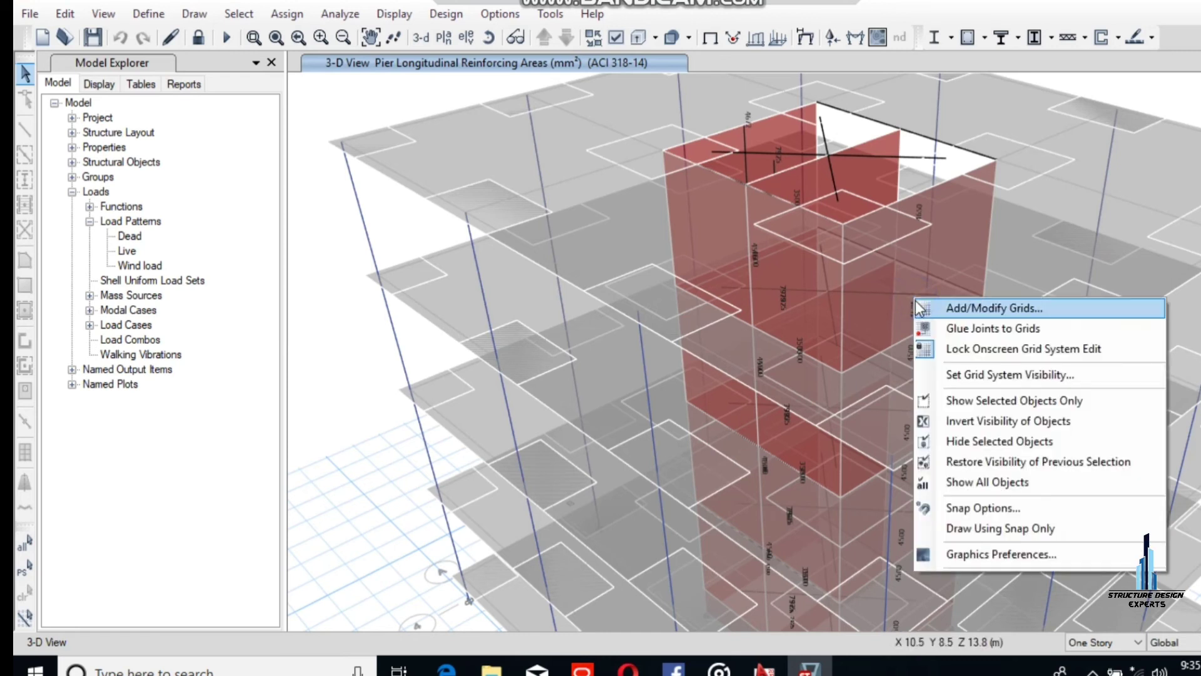
pyautogui.click(891, 302)
pyautogui.click(891, 302)
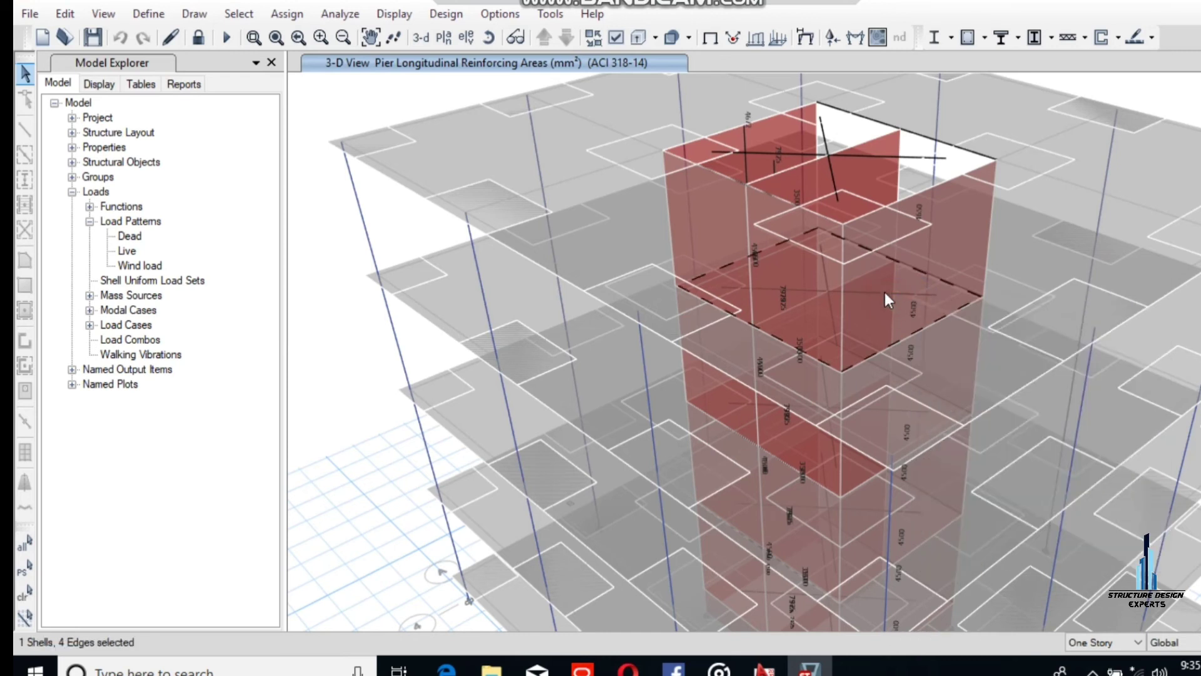
pyautogui.click(912, 314)
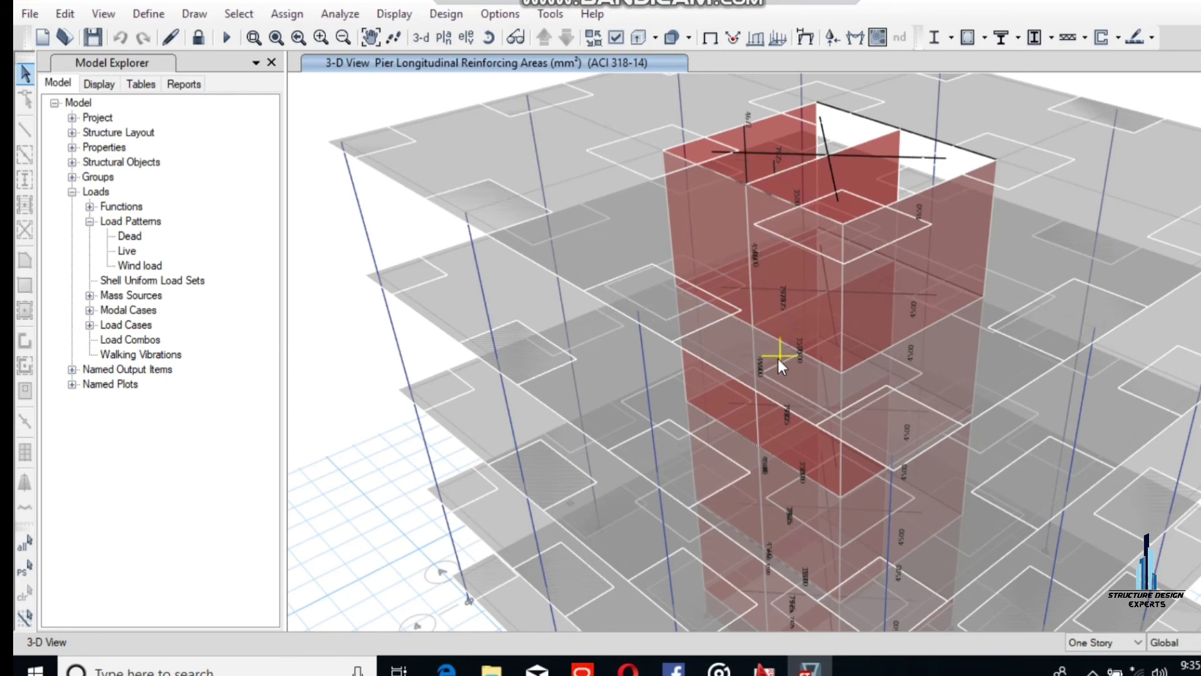
pyautogui.click(488, 37)
pyautogui.moveTo(729, 376); pyautogui.dragTo(692, 299)
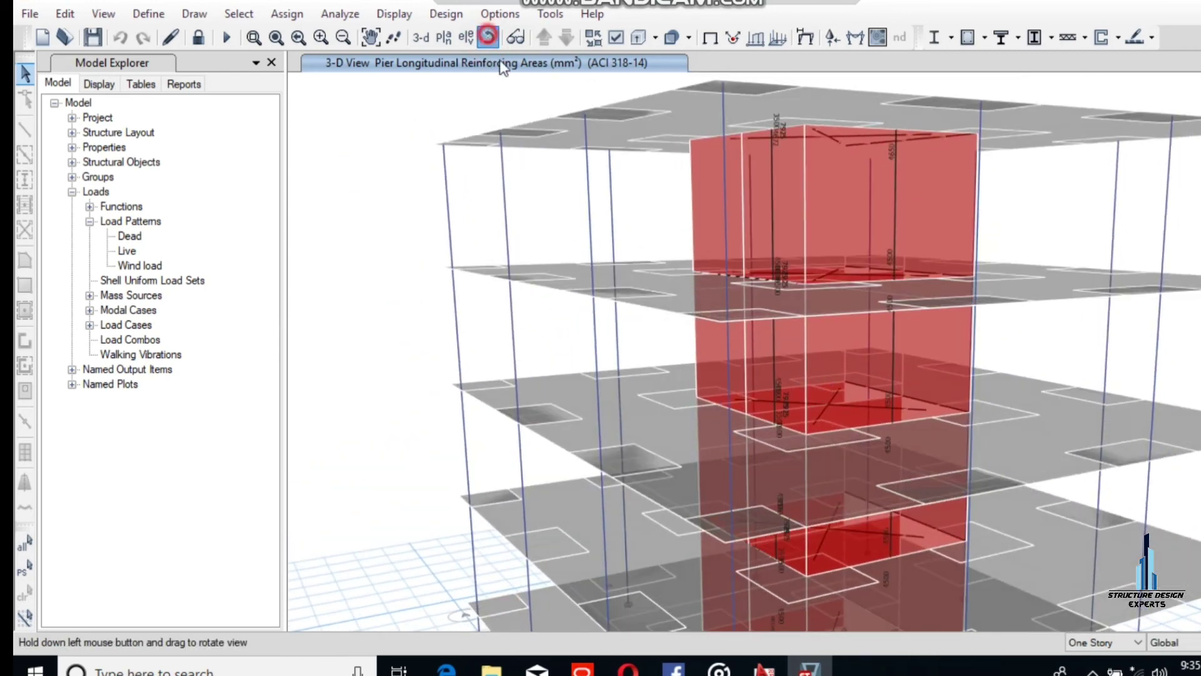
pyautogui.moveTo(776, 391); pyautogui.dragTo(729, 400)
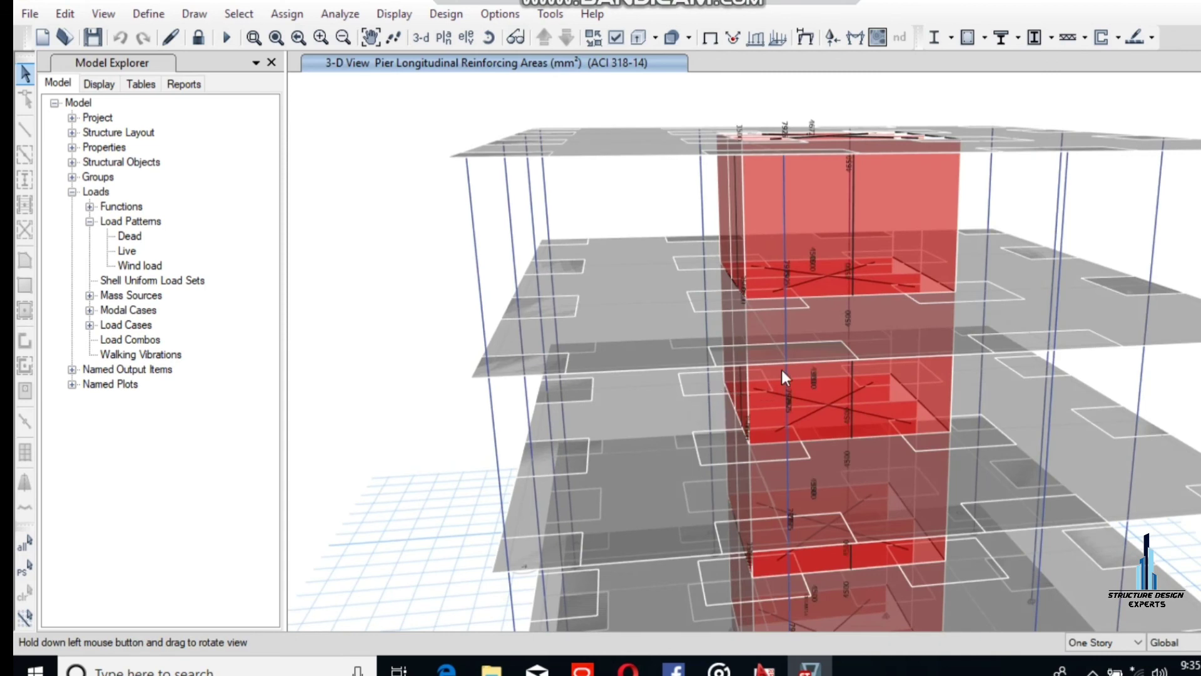
pyautogui.rightClick(810, 260)
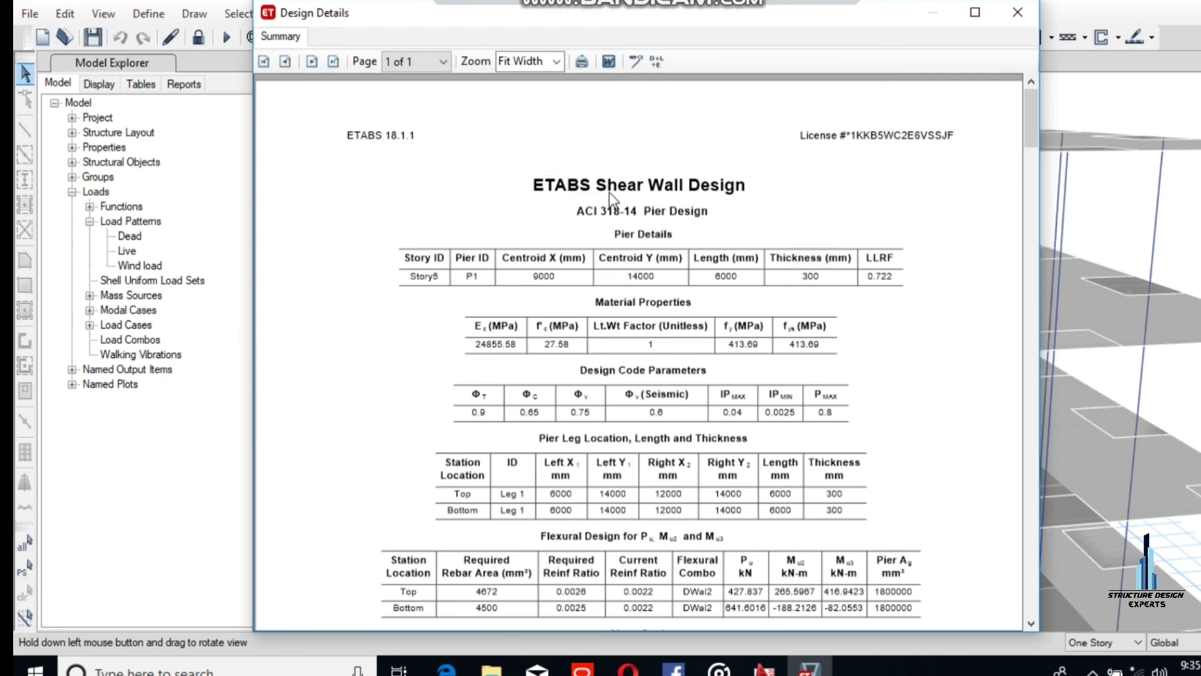
pyautogui.scroll(-1, 609, 193)
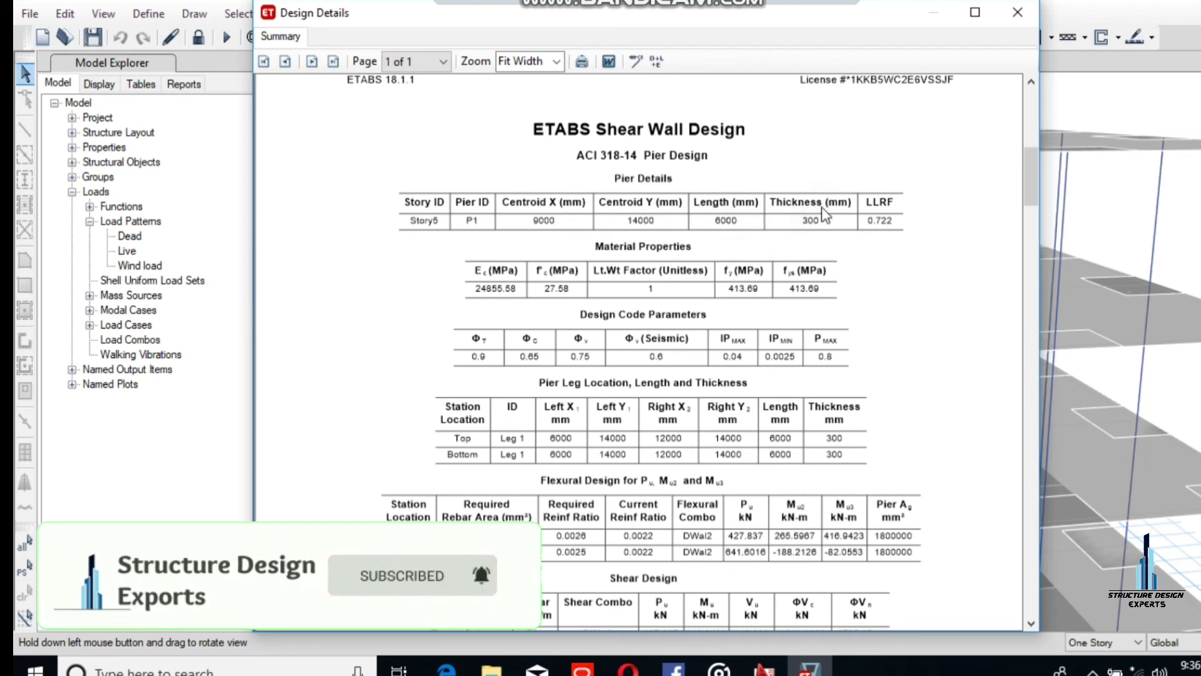
pyautogui.scroll(-2, 706, 269)
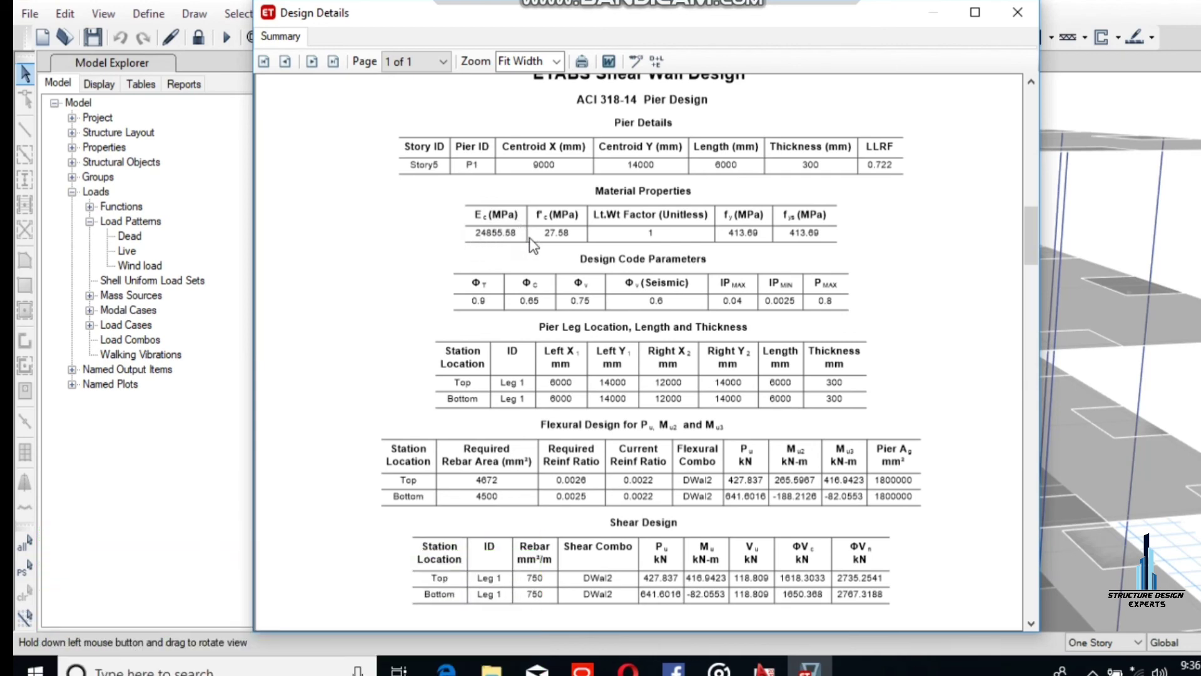
pyautogui.scroll(-6, 719, 247)
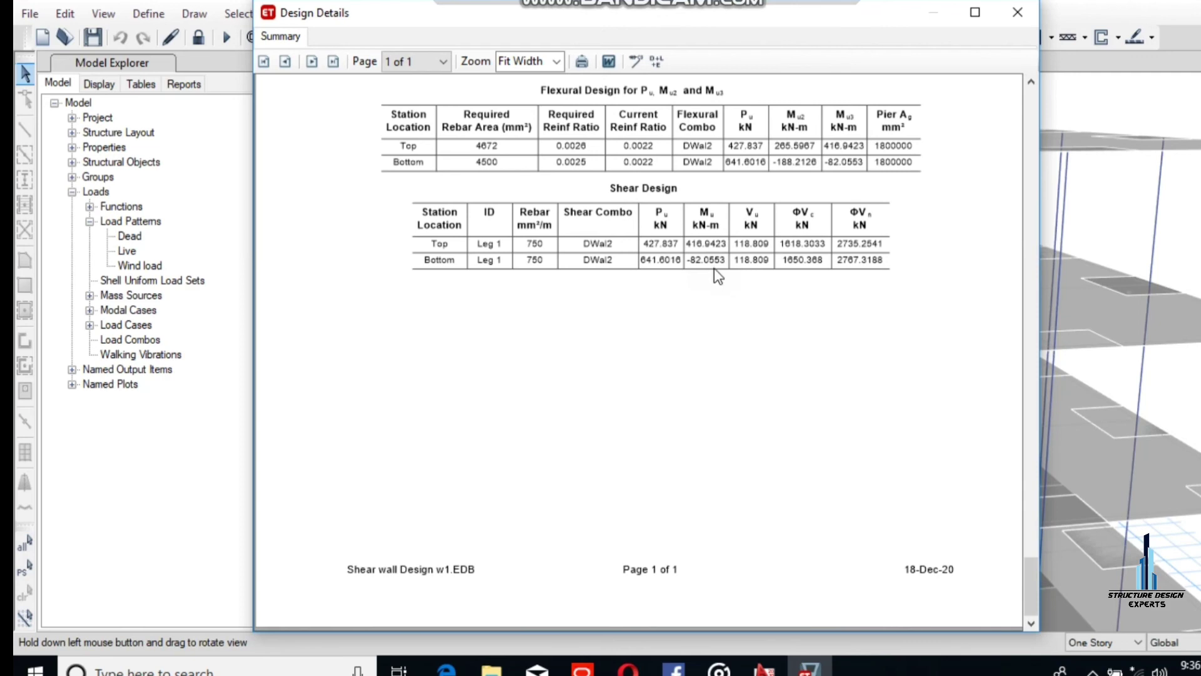
pyautogui.scroll(8, 713, 269)
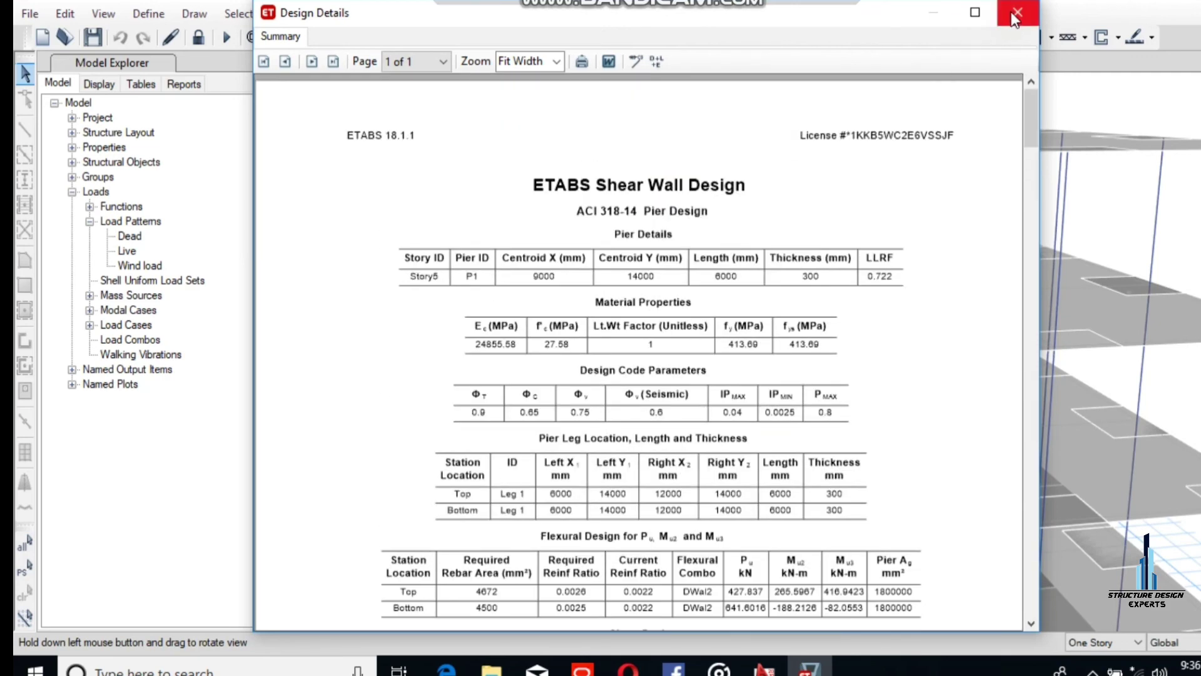
pyautogui.click(1018, 12)
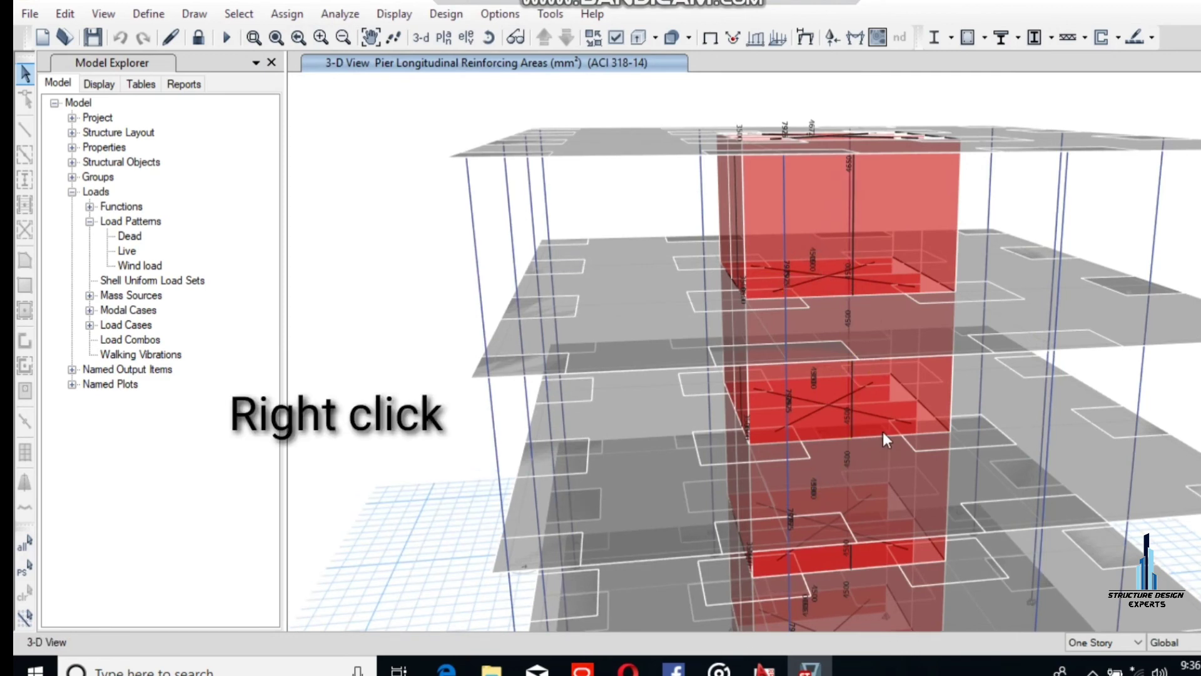
pyautogui.rightClick(820, 185)
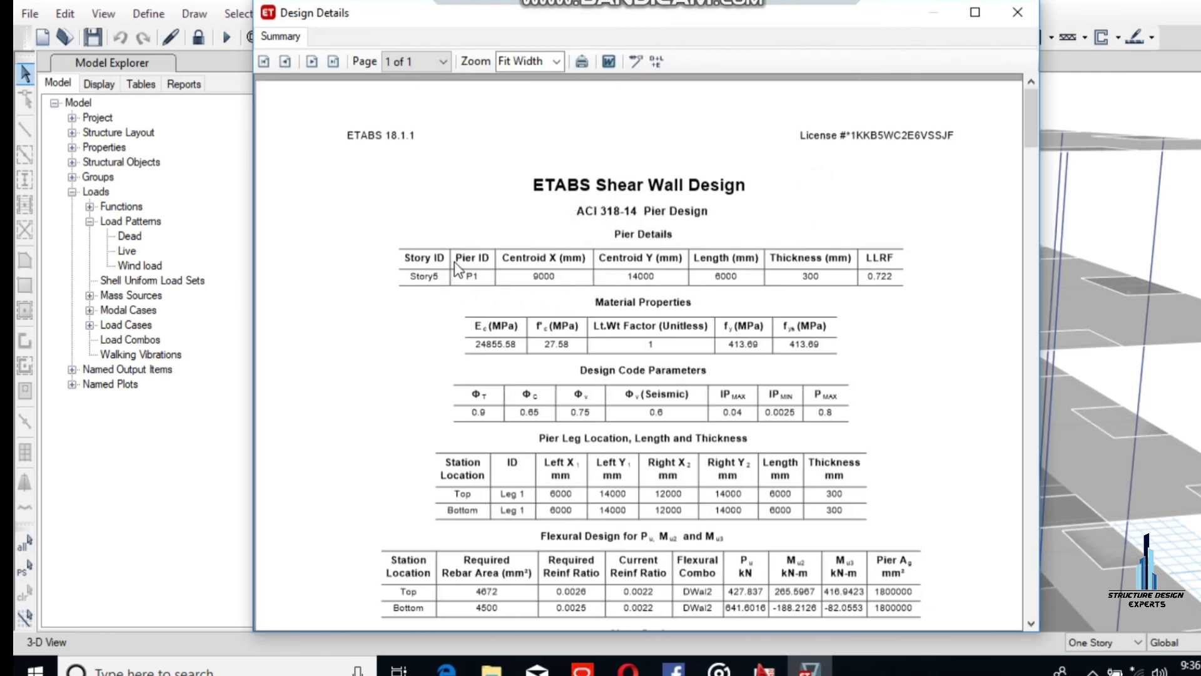
pyautogui.scroll(-1, 472, 262)
pyautogui.scroll(-7, 478, 265)
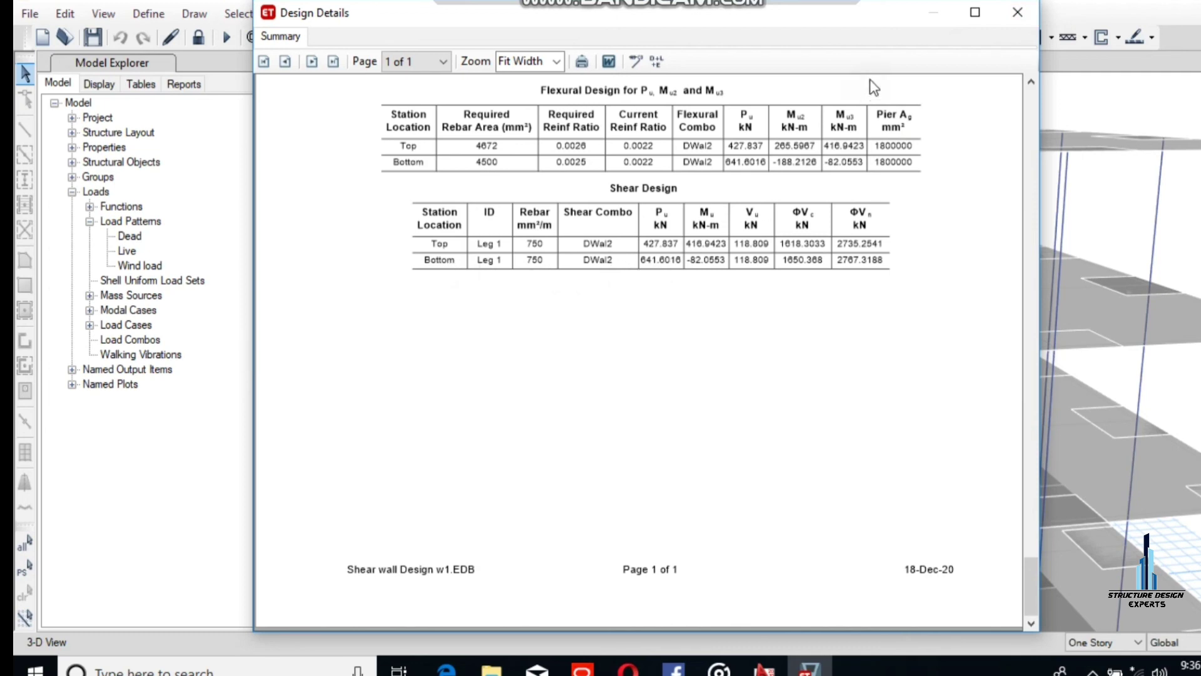
pyautogui.click(1017, 12)
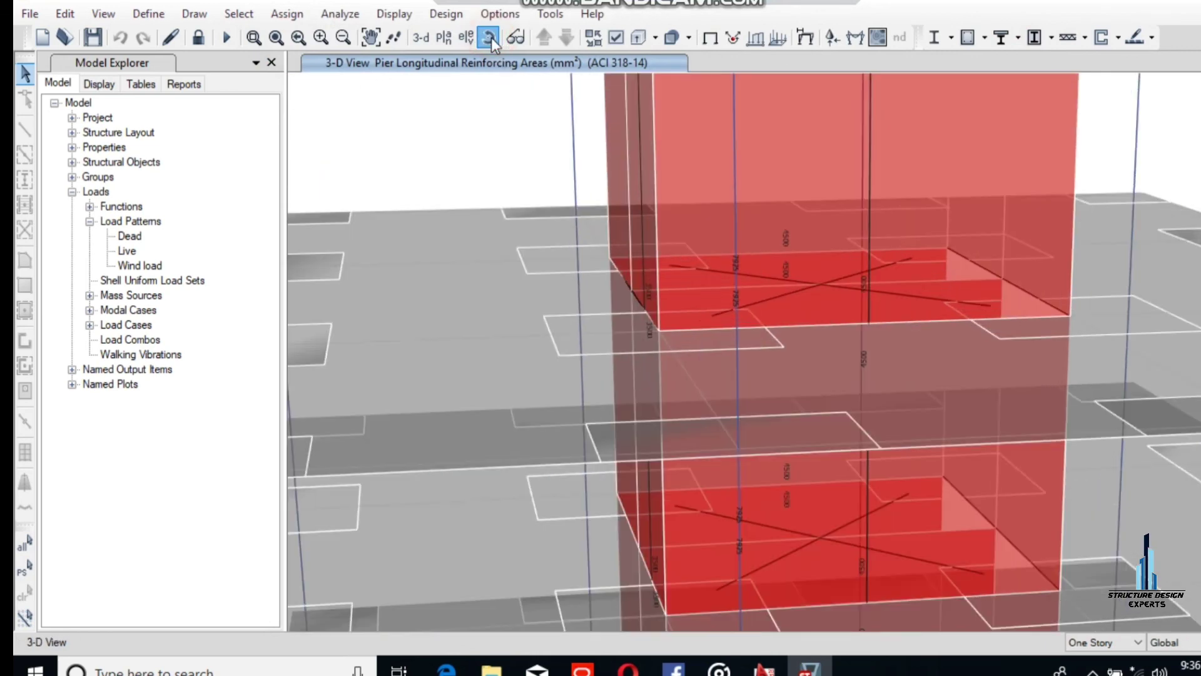
pyautogui.click(490, 38)
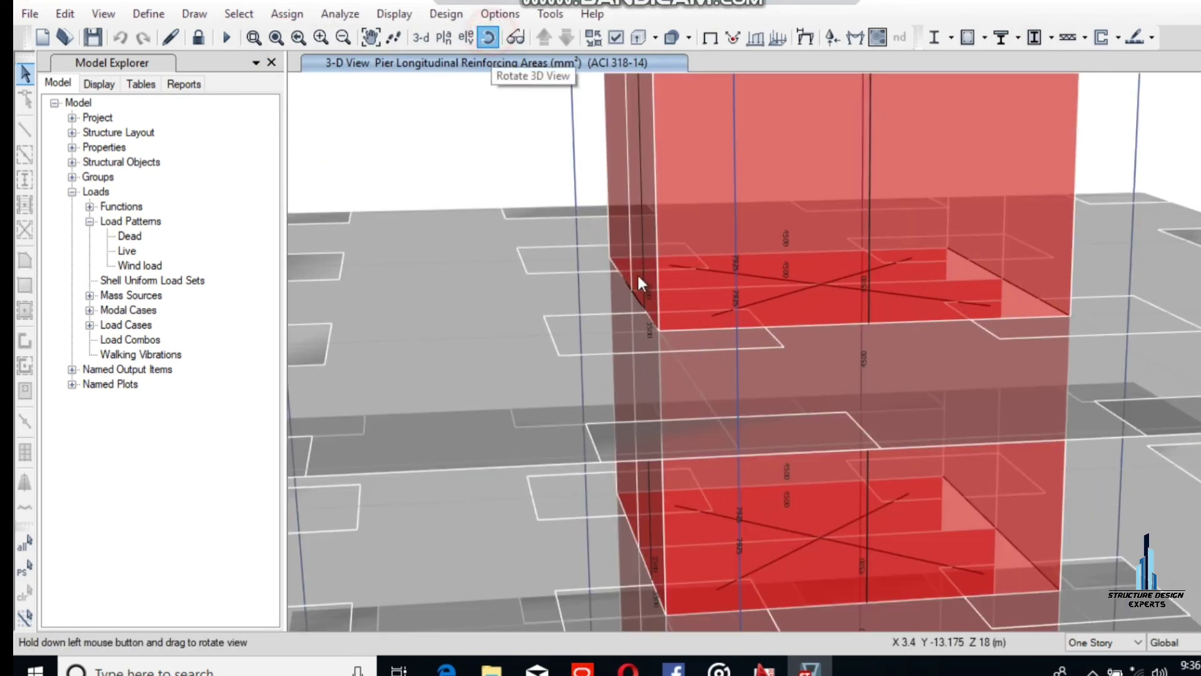
pyautogui.moveTo(641, 281); pyautogui.dragTo(684, 319)
pyautogui.scroll(3, 685, 319)
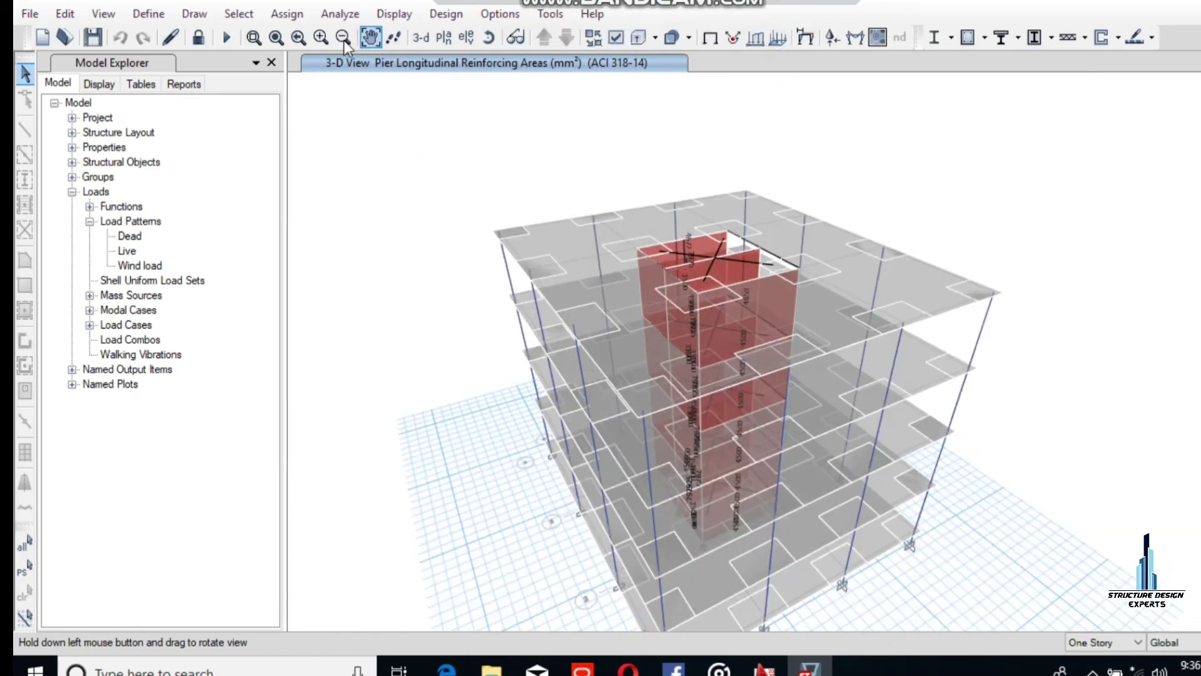
pyautogui.click(371, 37)
pyautogui.moveTo(477, 327); pyautogui.dragTo(568, 266)
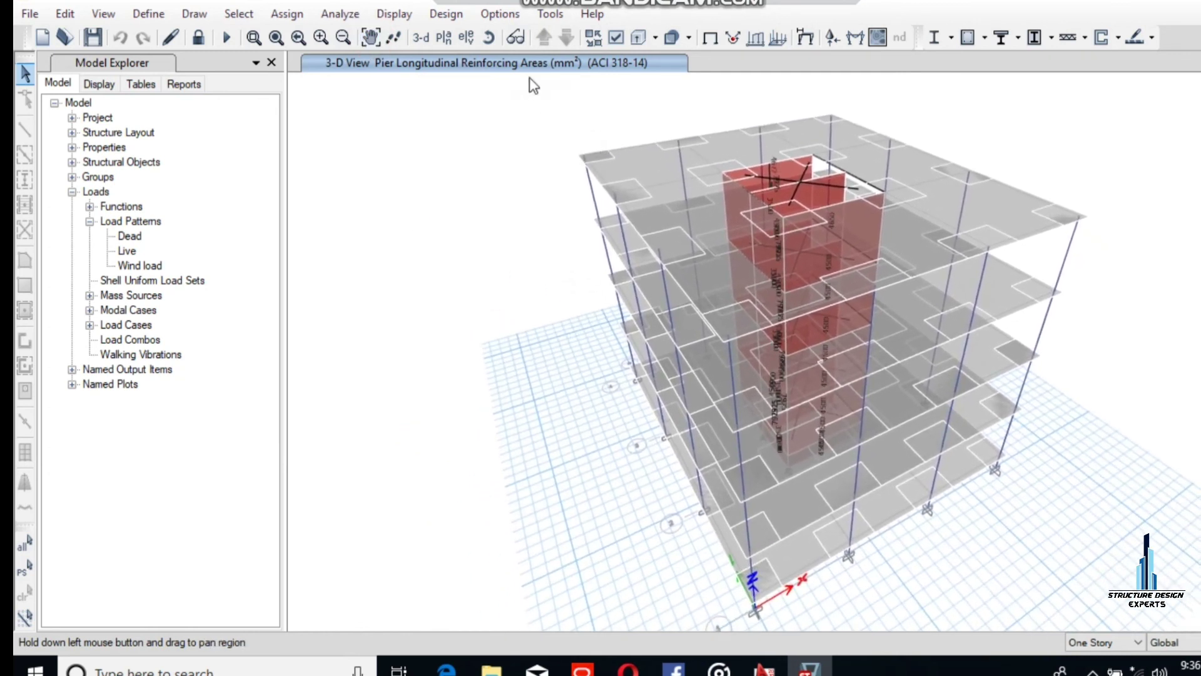
pyautogui.click(490, 39)
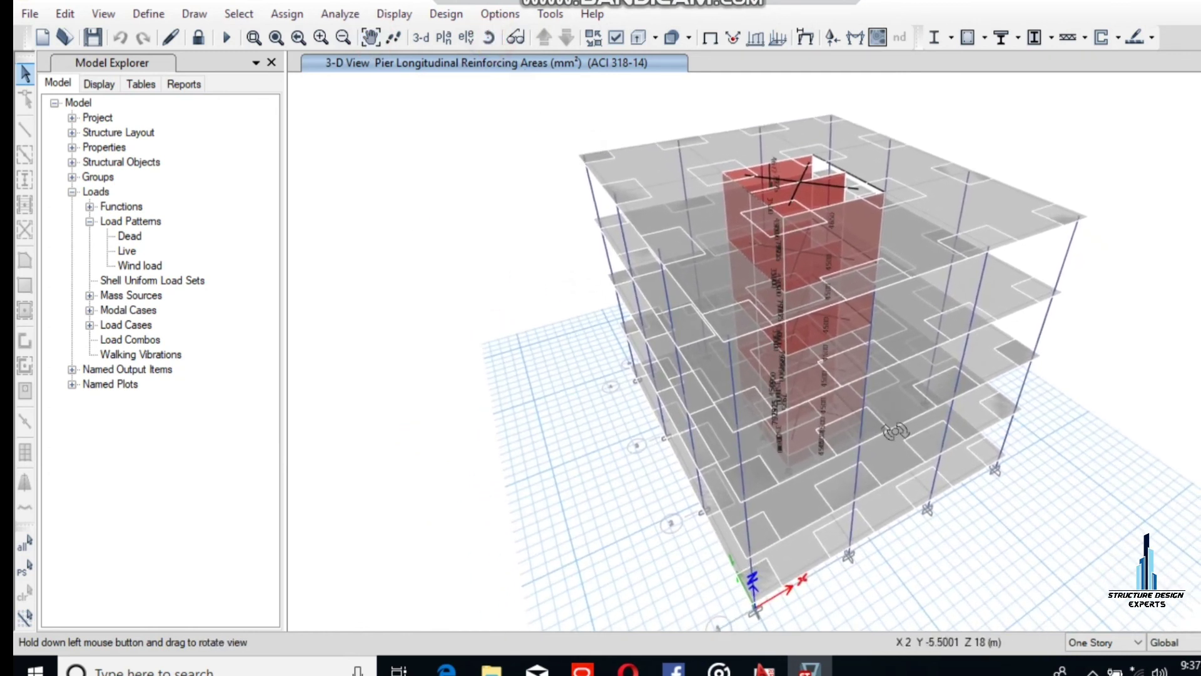
pyautogui.moveTo(894, 431); pyautogui.dragTo(610, 413)
pyautogui.scroll(6, 814, 377)
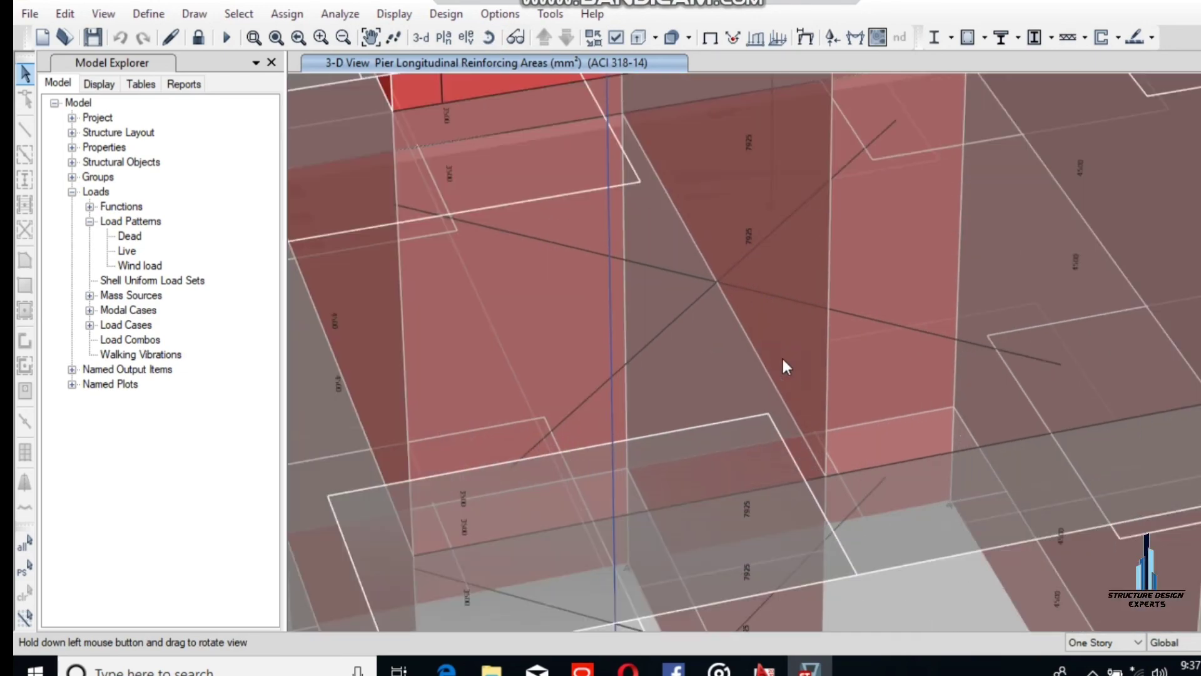
pyautogui.scroll(-6, 759, 376)
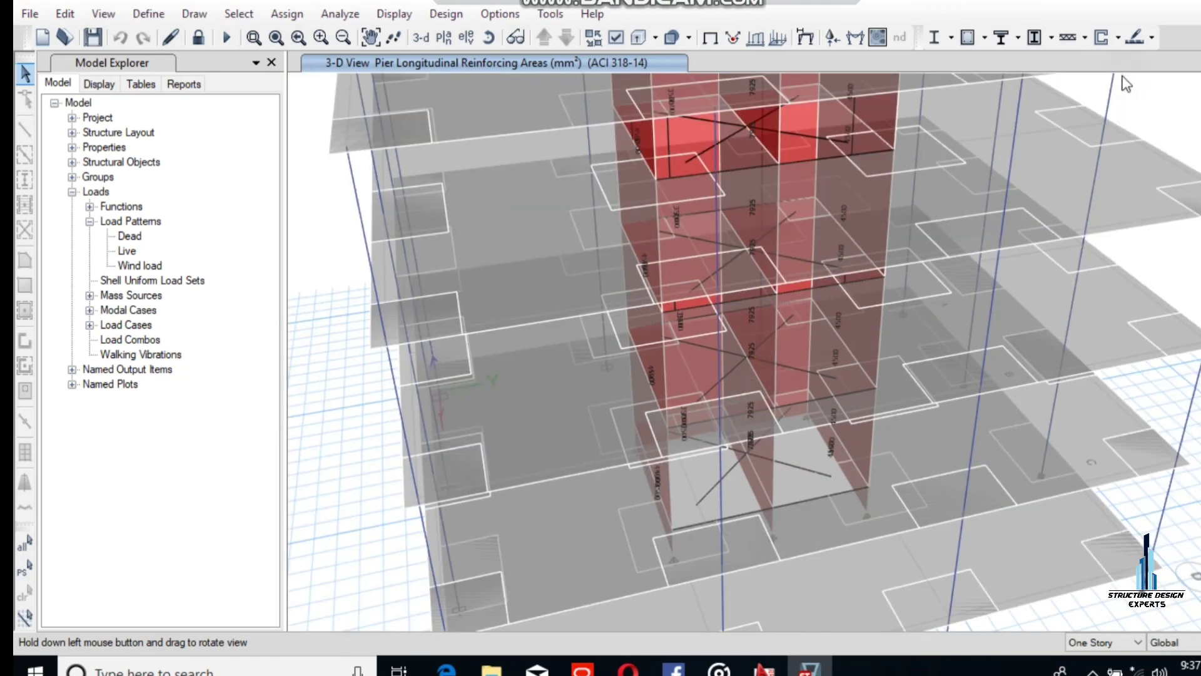
# Run Verify Analysis vs Design Section and acknowledge that all area object sections match.
pyautogui.click(1118, 37)
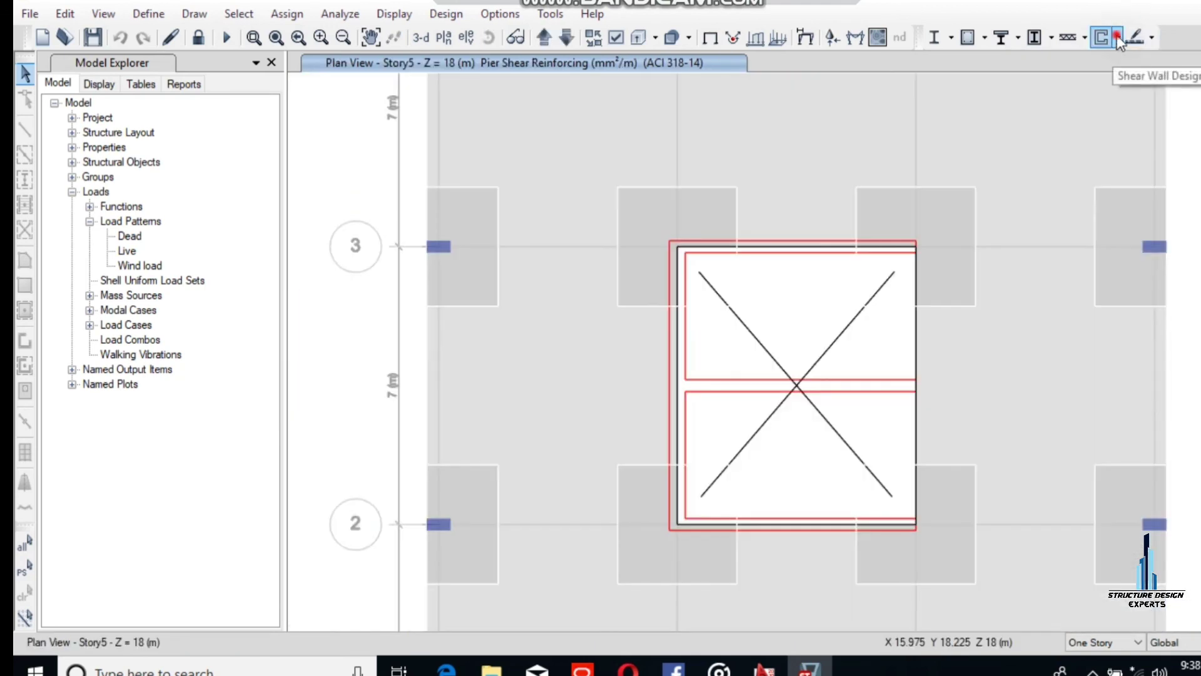
pyautogui.click(1118, 36)
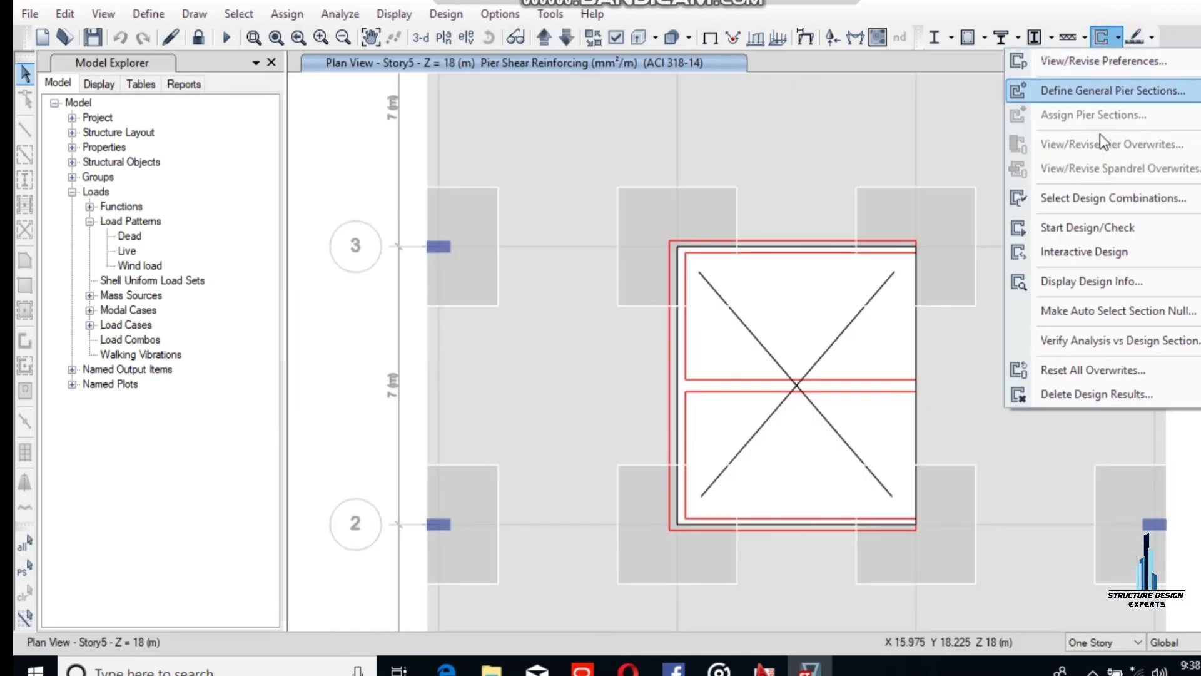
pyautogui.click(1100, 343)
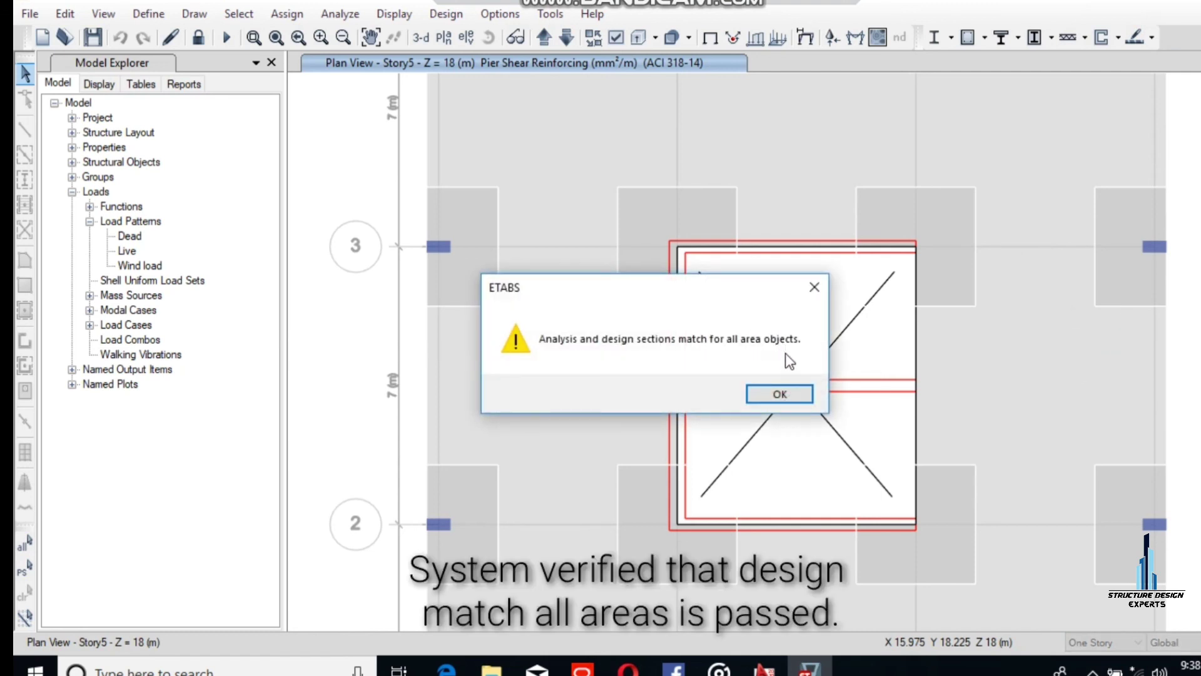
pyautogui.click(785, 395)
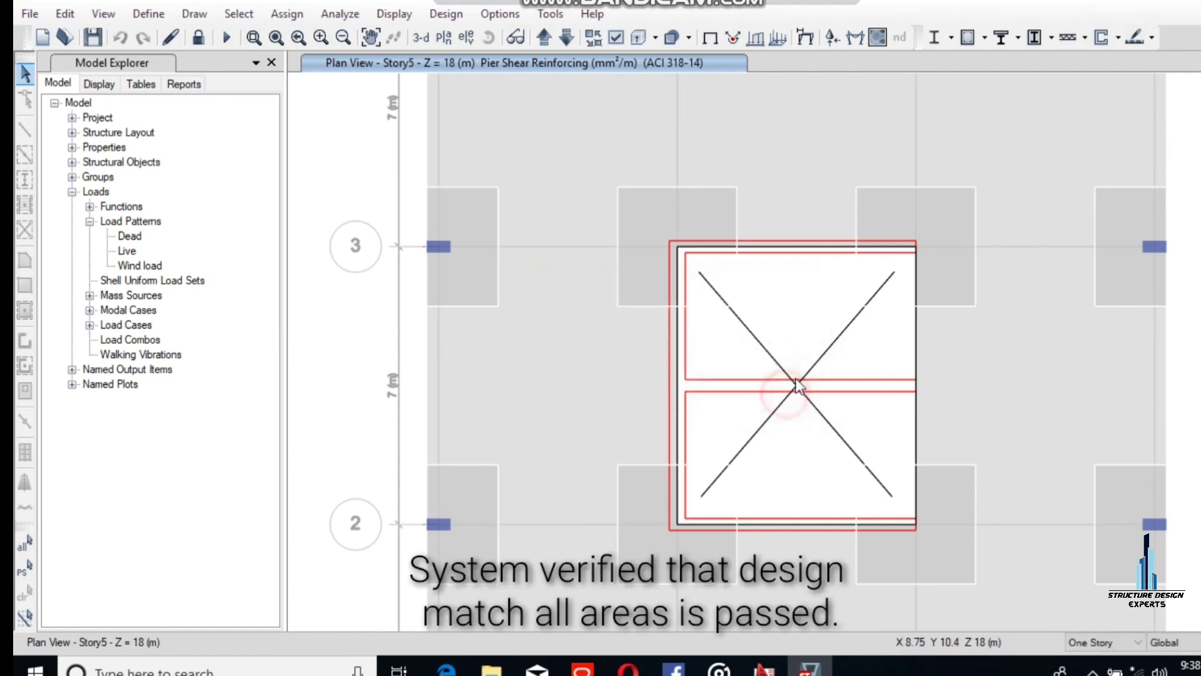
pyautogui.click(1118, 38)
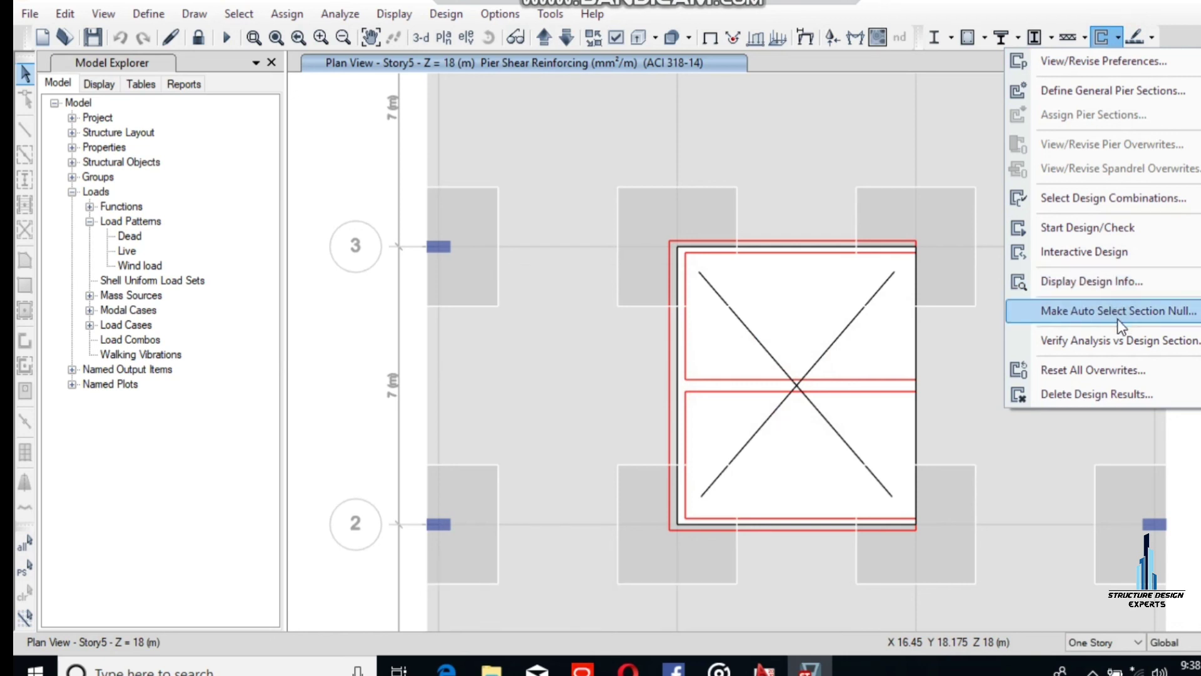
# Review the design output types in the shear wall Display Design Info window.
pyautogui.click(1087, 282)
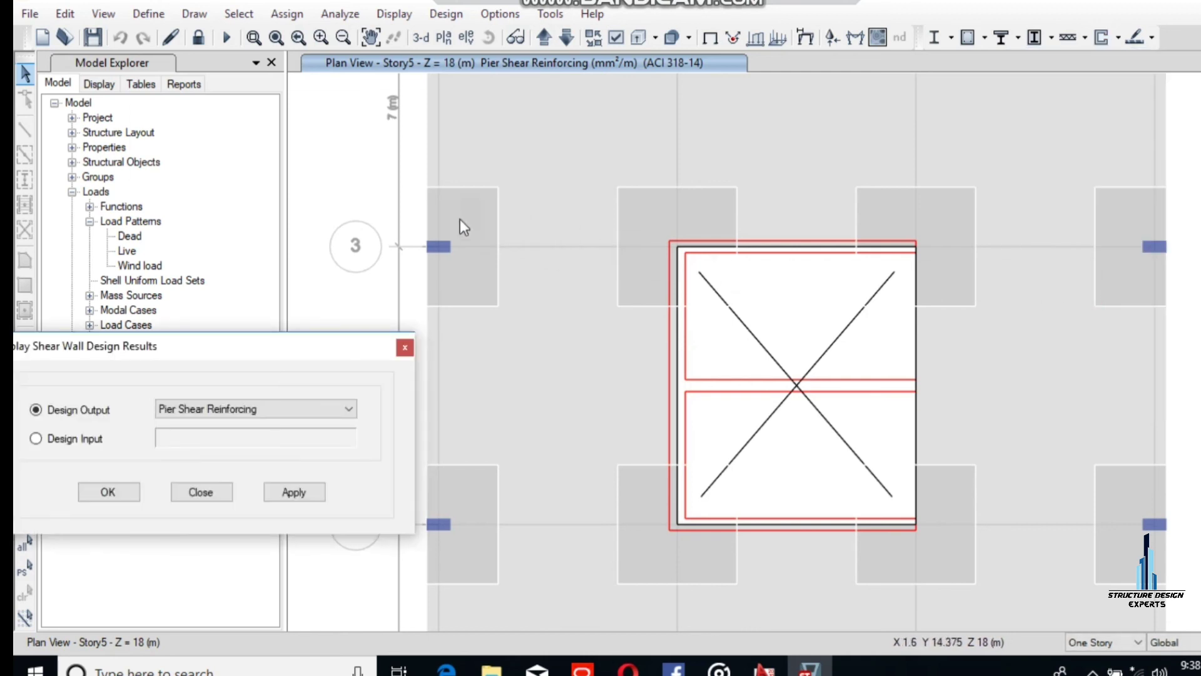
pyautogui.click(221, 352)
pyautogui.moveTo(221, 356); pyautogui.dragTo(480, 226)
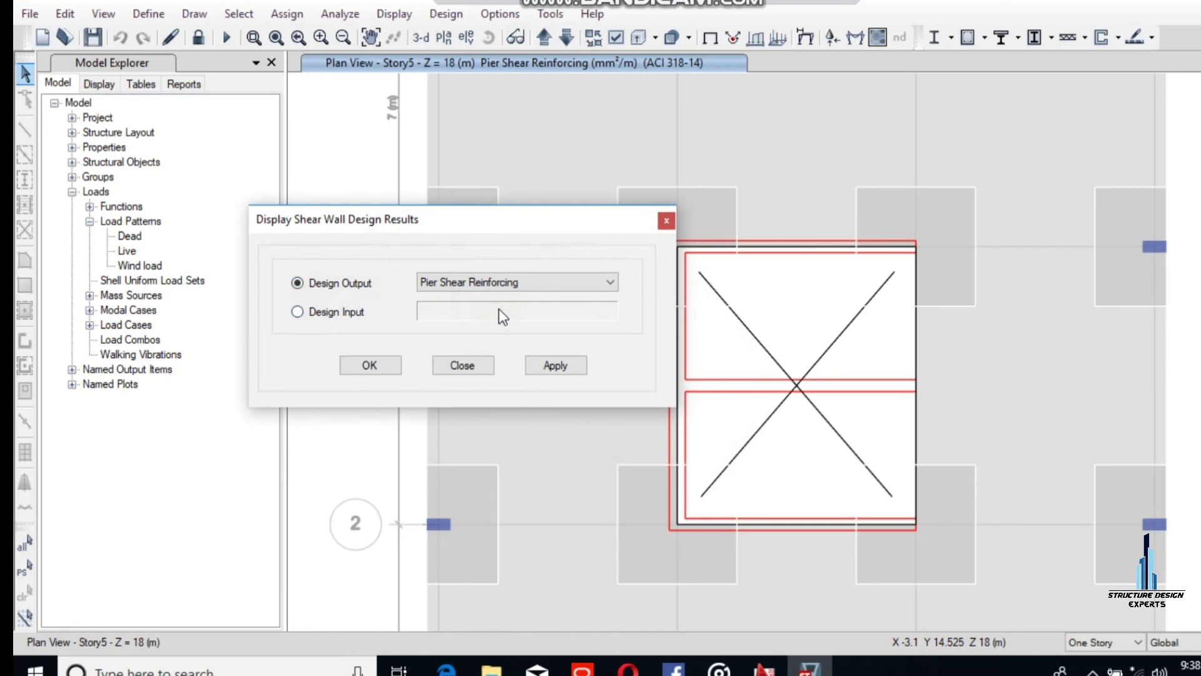
pyautogui.click(533, 282)
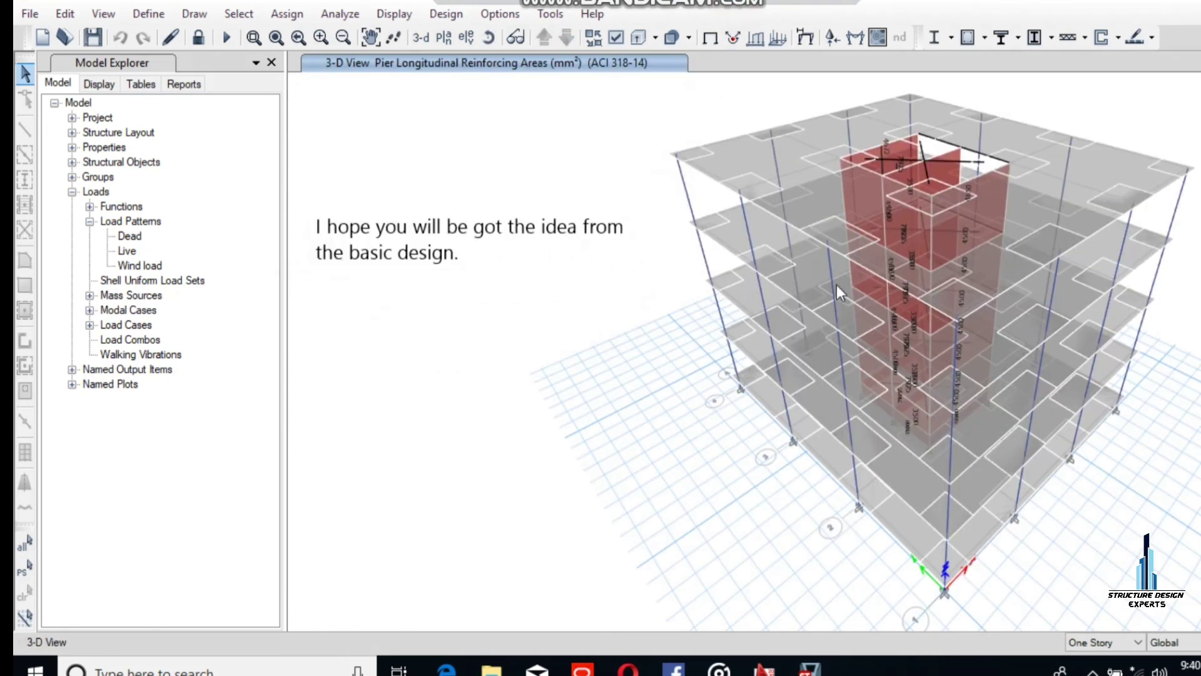
# Orbit the 3-D building and clear the pier reinforcing results with F4.
pyautogui.click(491, 39)
pyautogui.click(488, 37)
pyautogui.moveTo(686, 255); pyautogui.dragTo(1097, 363)
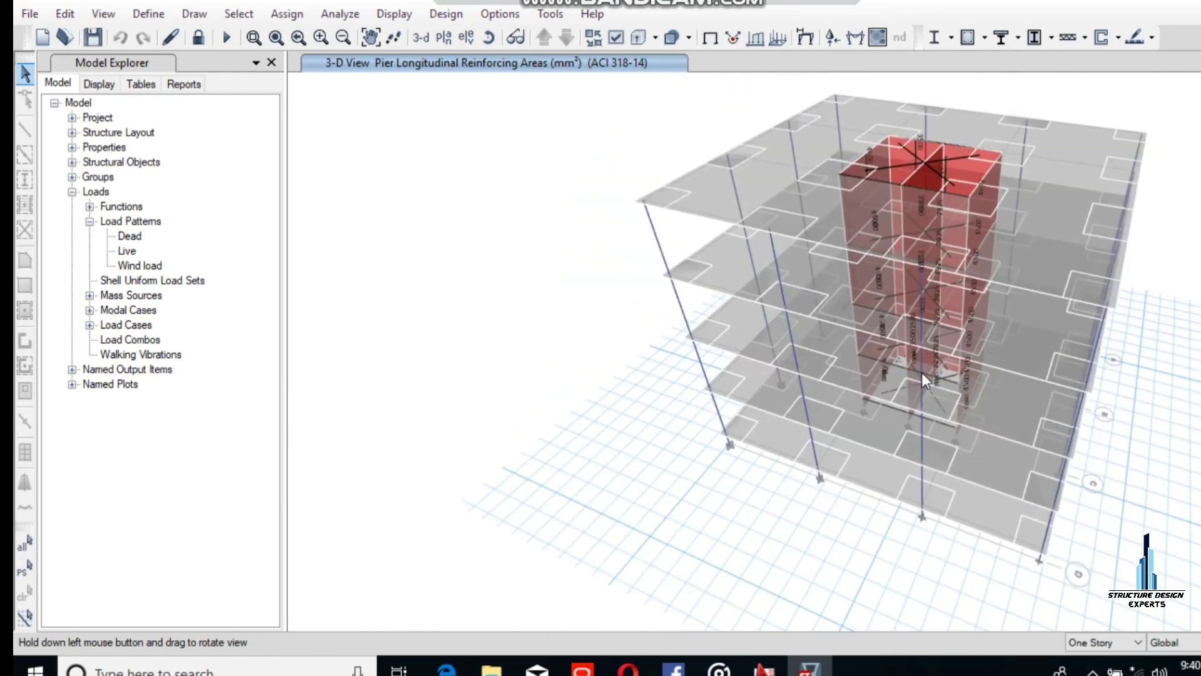
pyautogui.scroll(4, 908, 363)
pyautogui.scroll(-4, 902, 360)
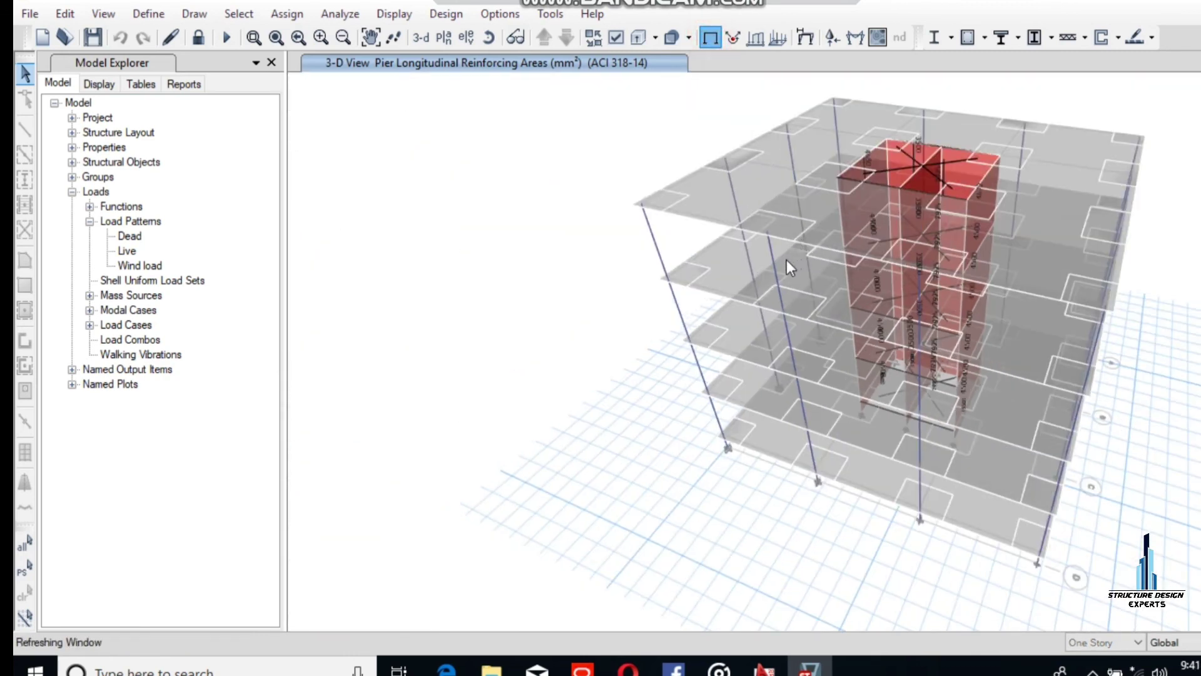
pyautogui.press('F4')
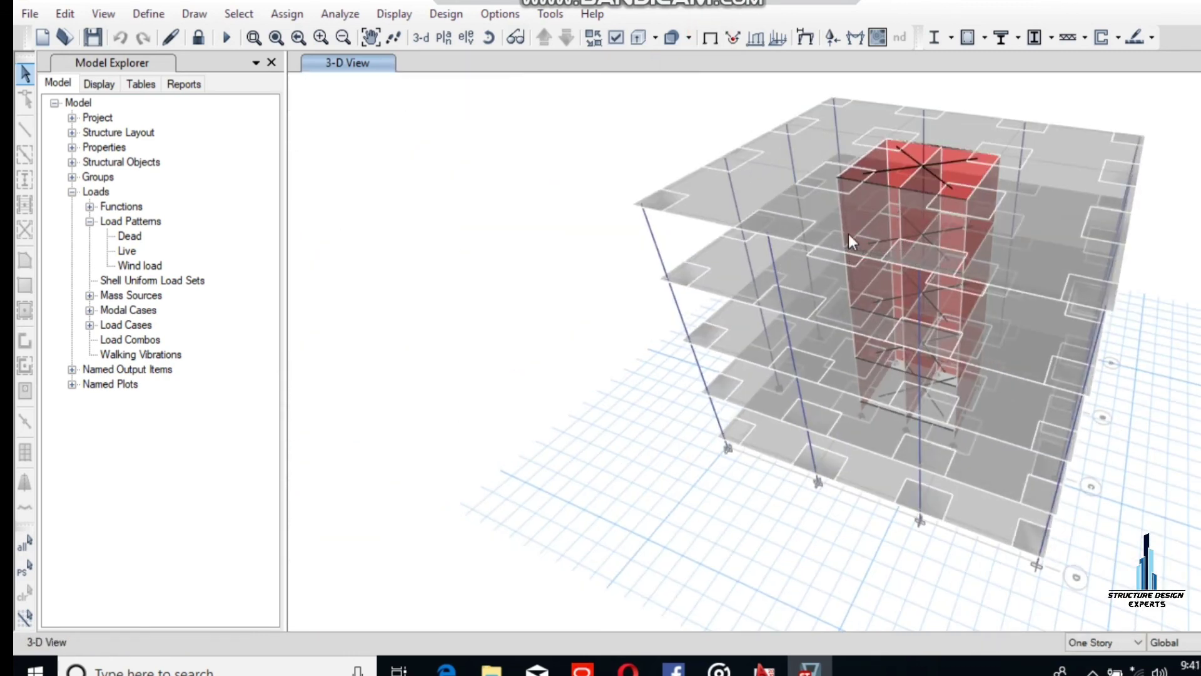
pyautogui.scroll(5, 856, 233)
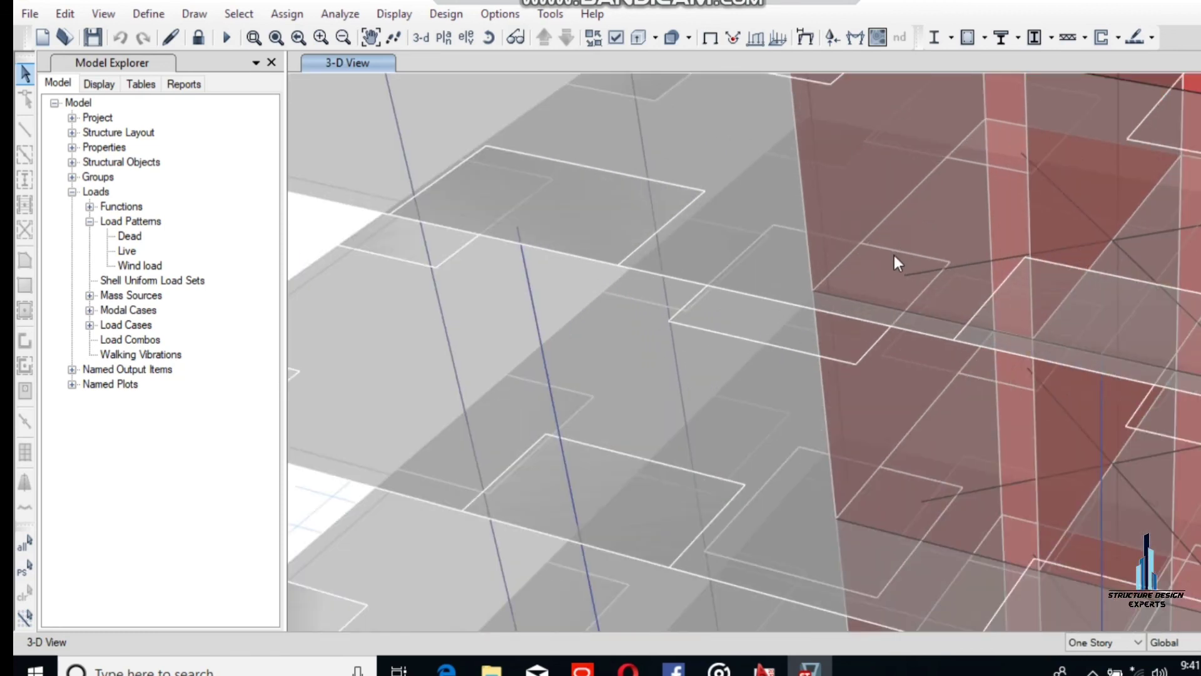